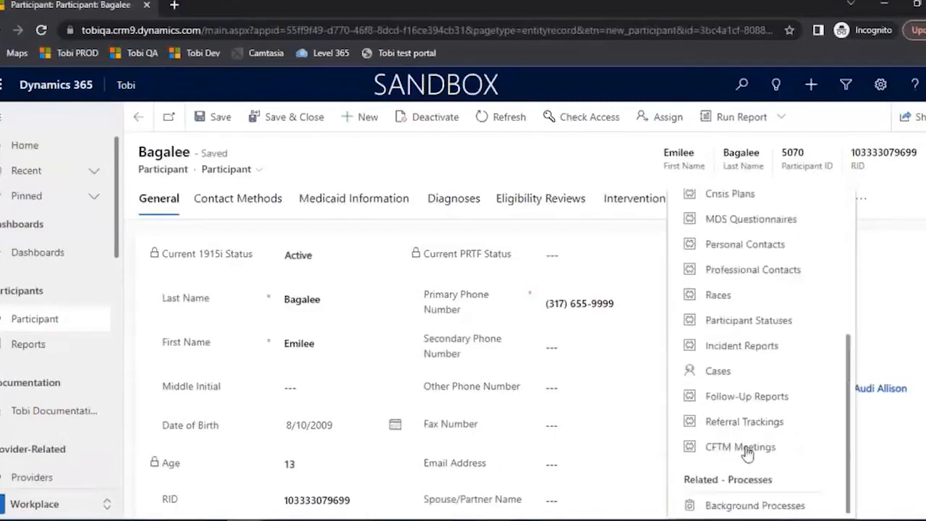
- Open the participant's related CFTM Meetings and look through the list of existing meetings
click(740, 447)
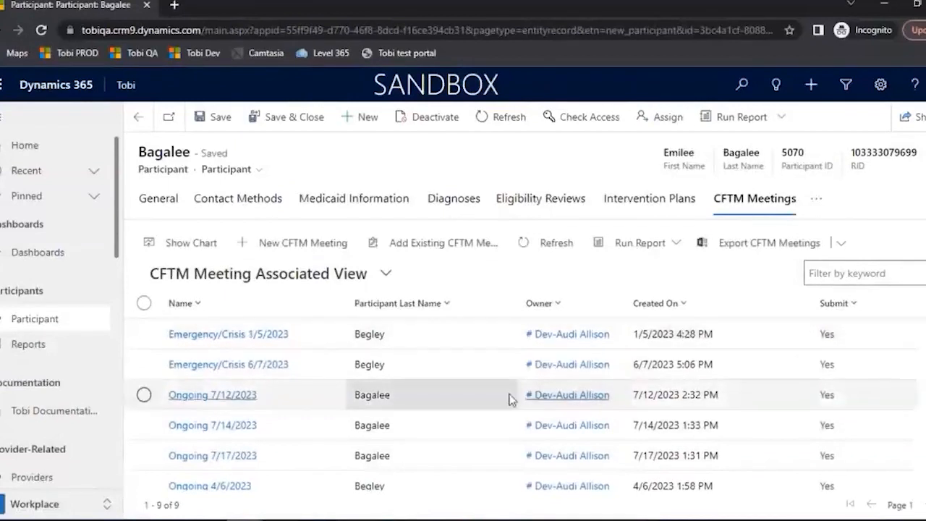
scroll(509, 400, down, 3)
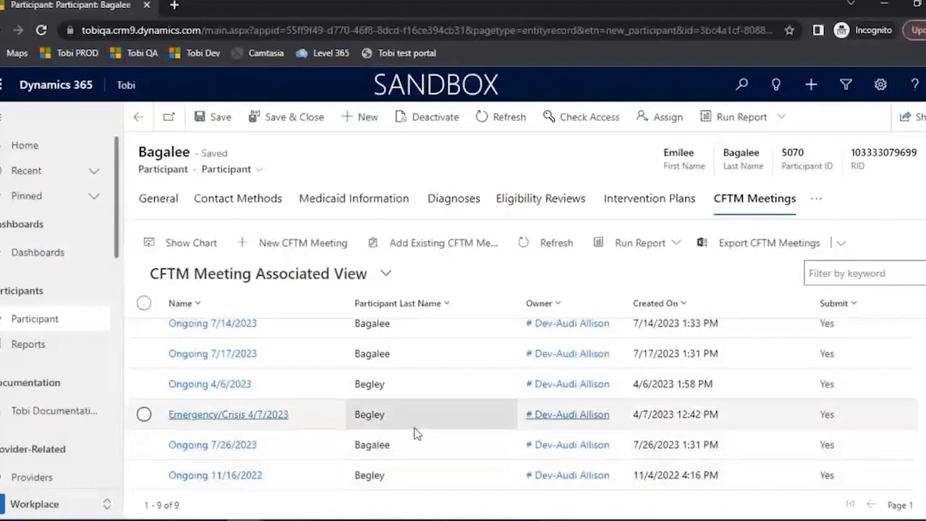
scroll(415, 430, up, 3)
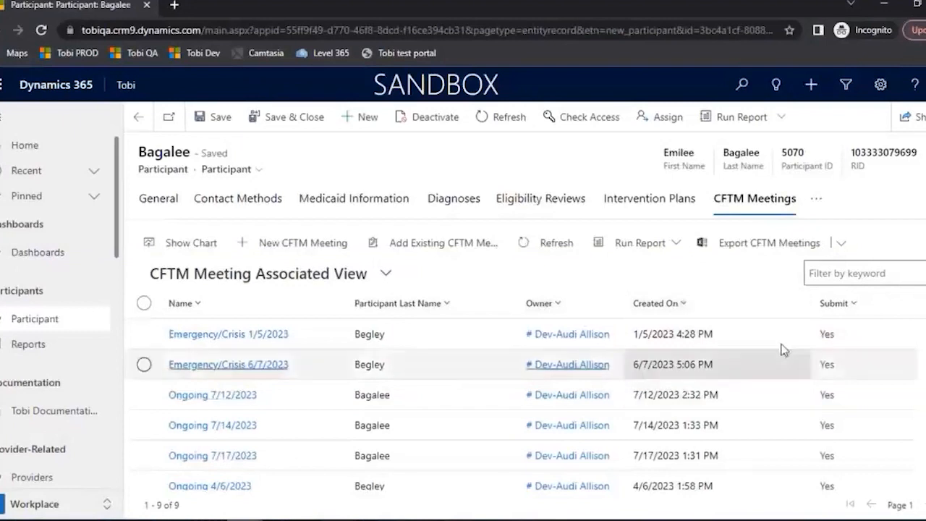
scroll(868, 379, down, 3)
scroll(868, 381, up, 3)
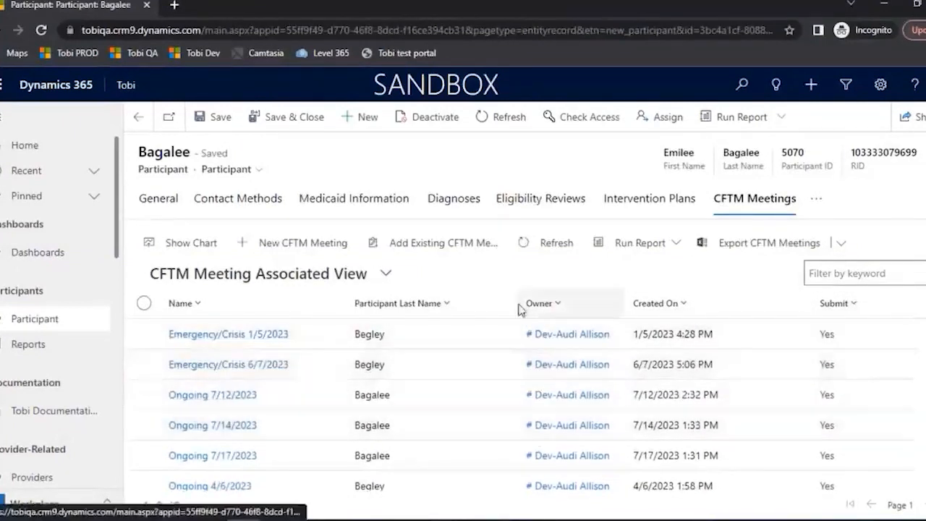
- Create a new CFTM meeting for the participant with the CFTM type Emergency/Crisis
click(285, 243)
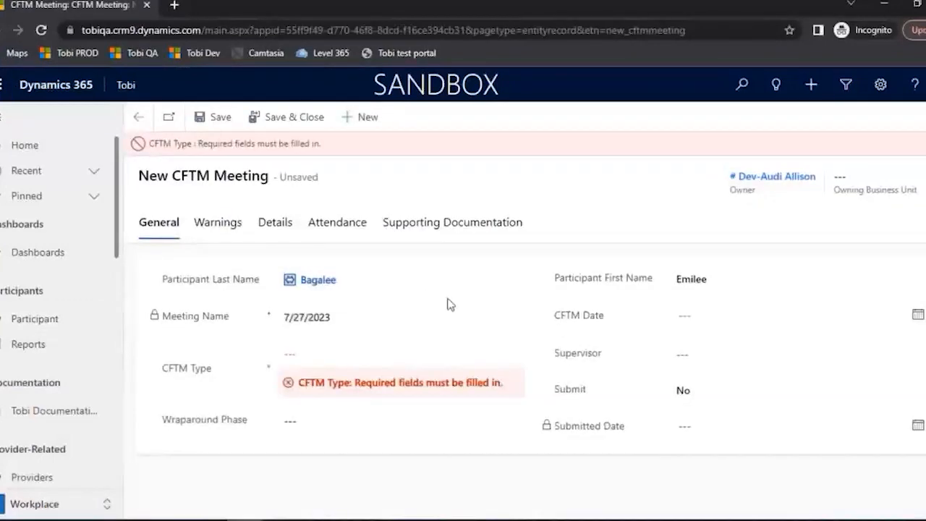
click(389, 356)
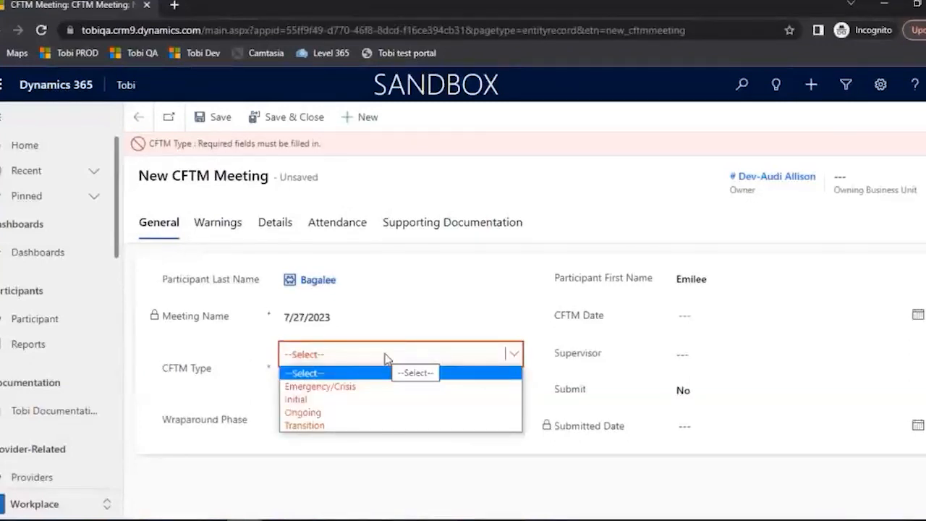
click(350, 388)
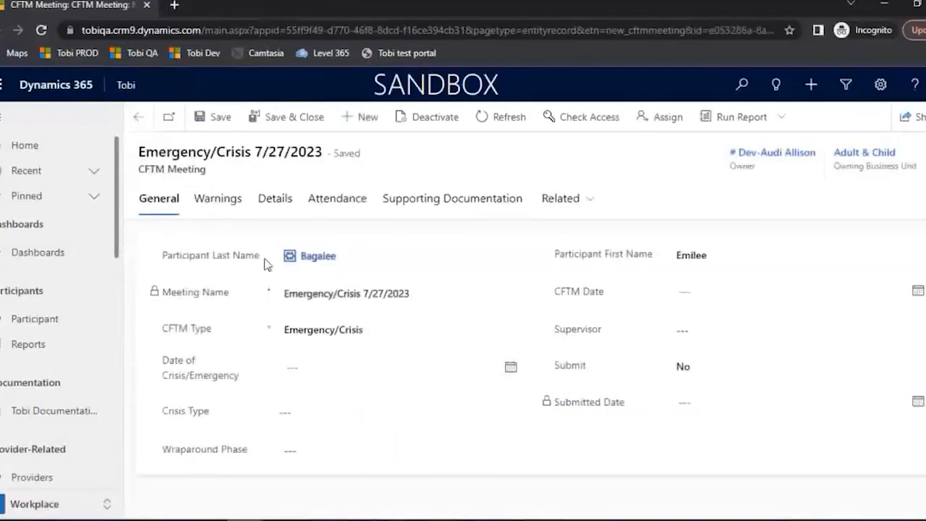
- Try Transition as the CFTM type of the new meeting
click(292, 363)
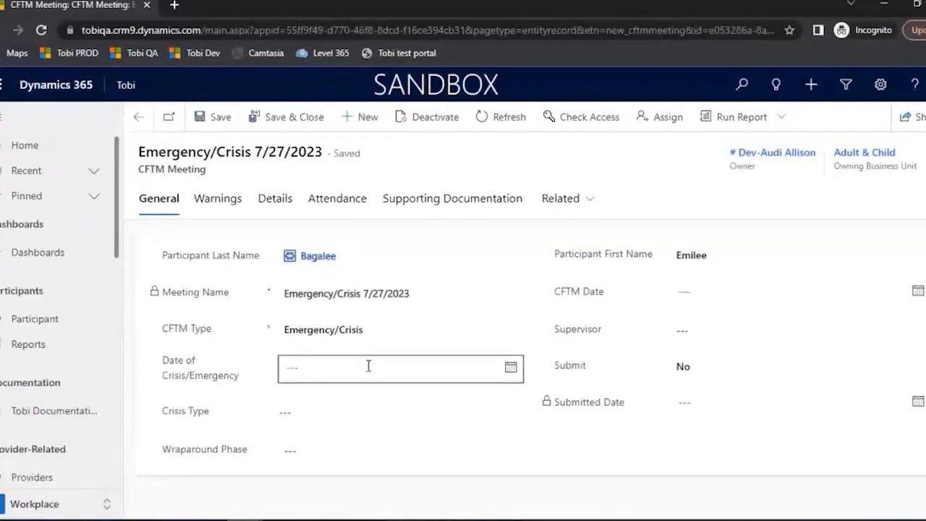
click(378, 333)
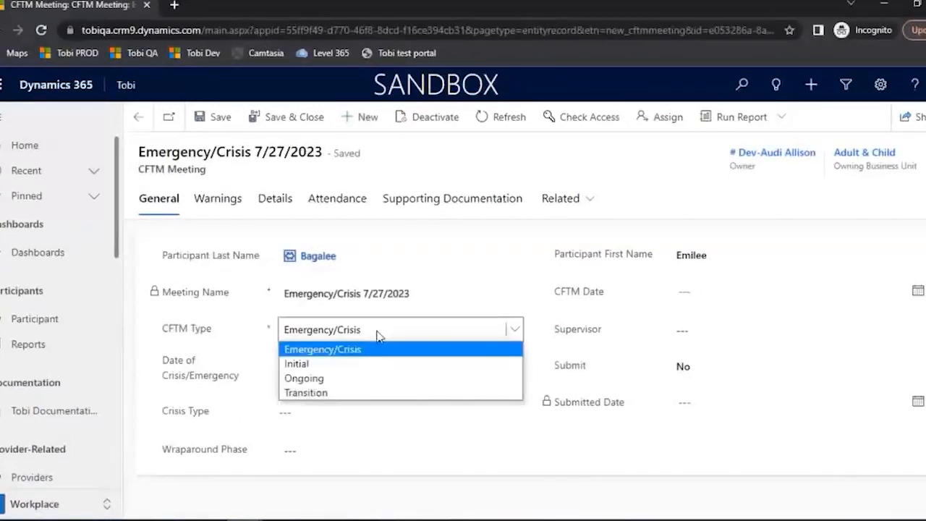
click(328, 392)
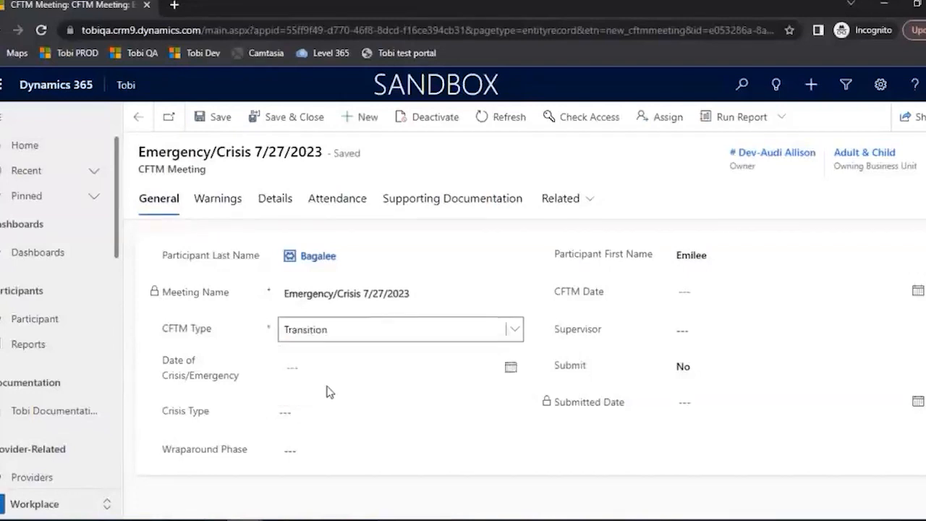
- Set the meeting's CFTM type to Ongoing and its wraparound phase to Phase 3
click(350, 332)
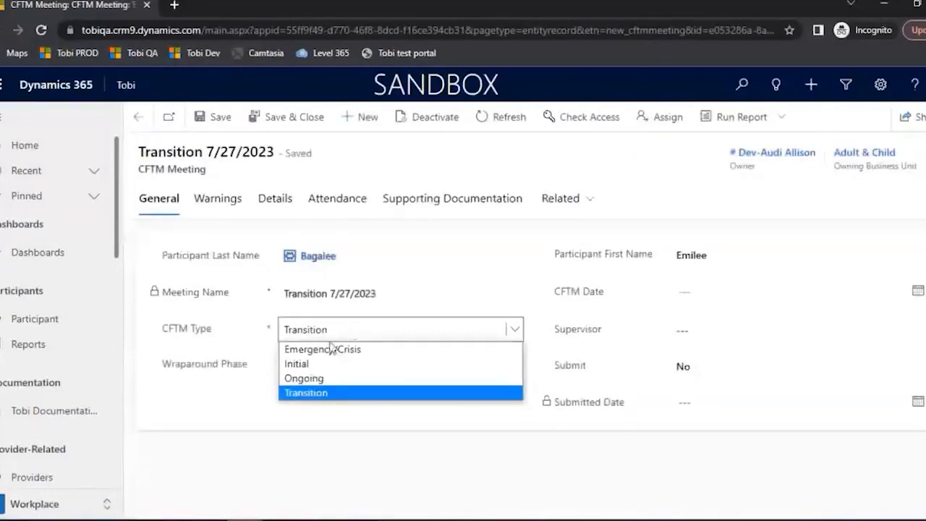
click(326, 378)
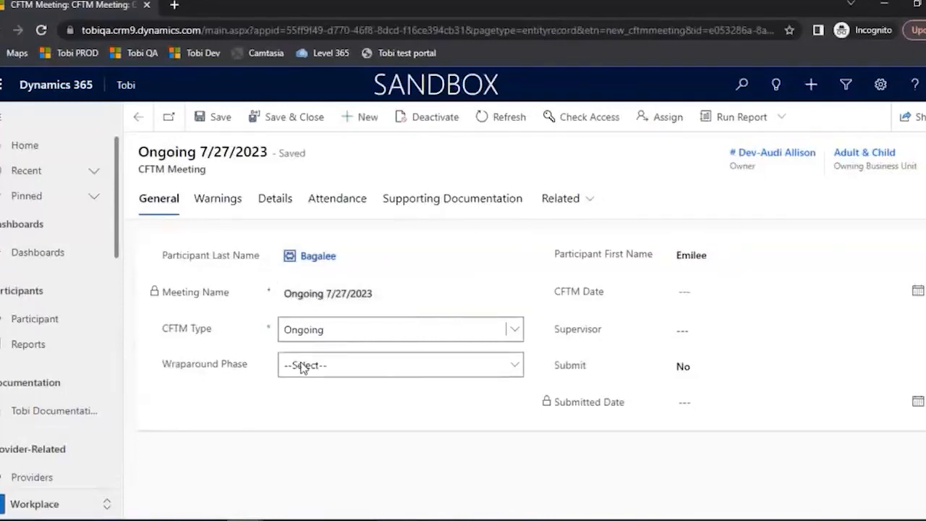
click(366, 369)
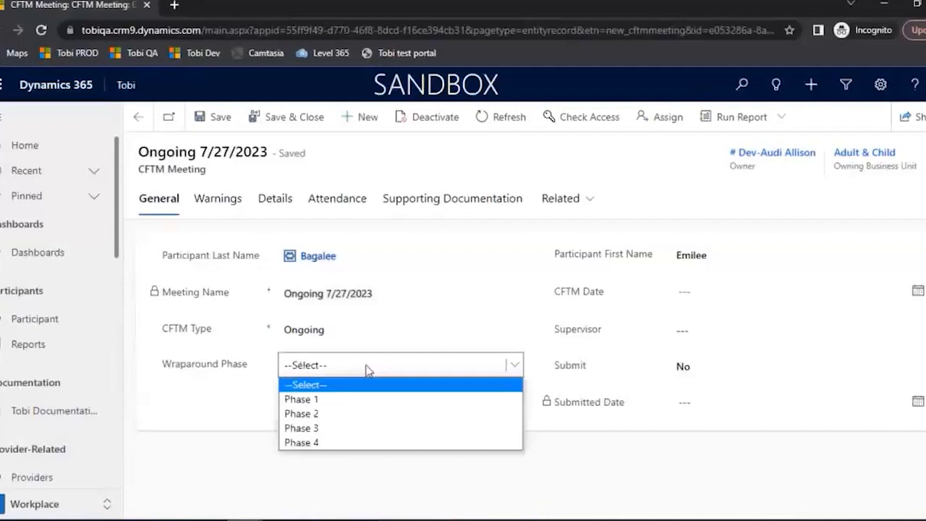
click(319, 428)
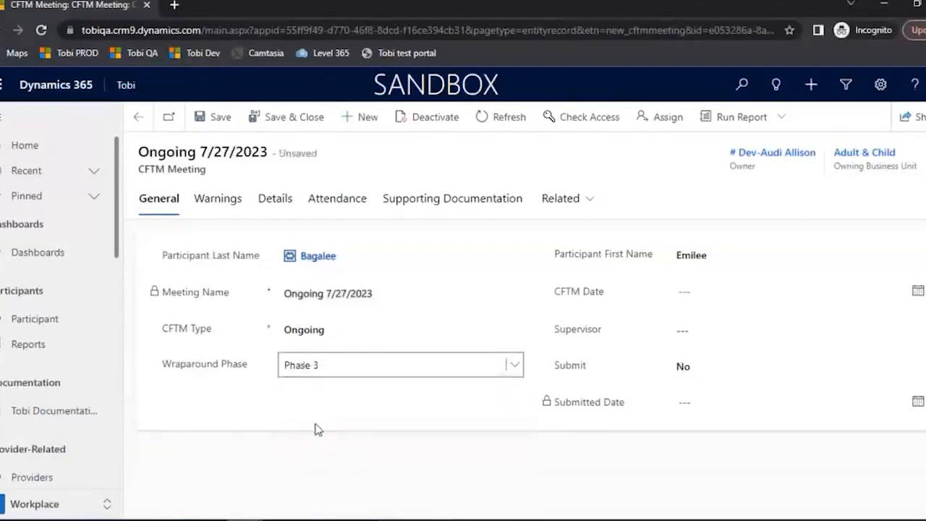
- Set the CFTM date to 7/27/2023, assign the QA supervisor to the meeting, and save the record
click(917, 292)
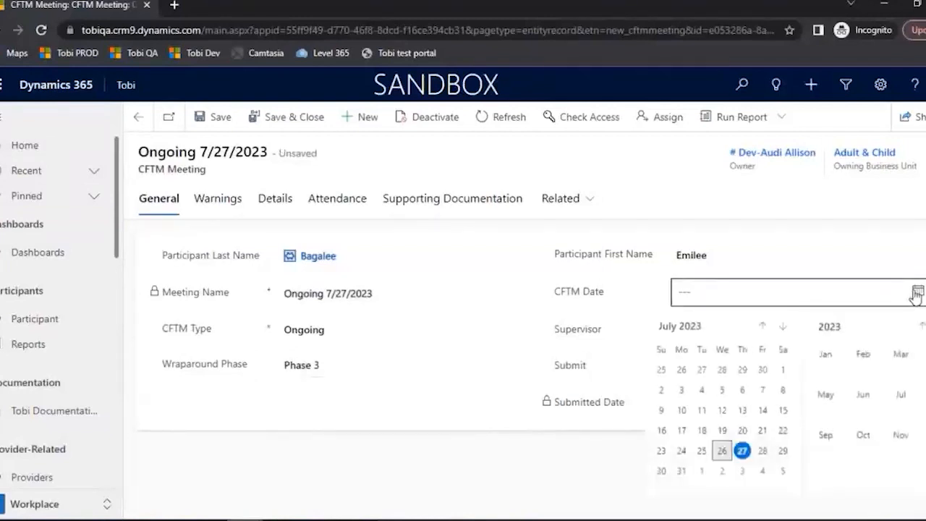
click(743, 451)
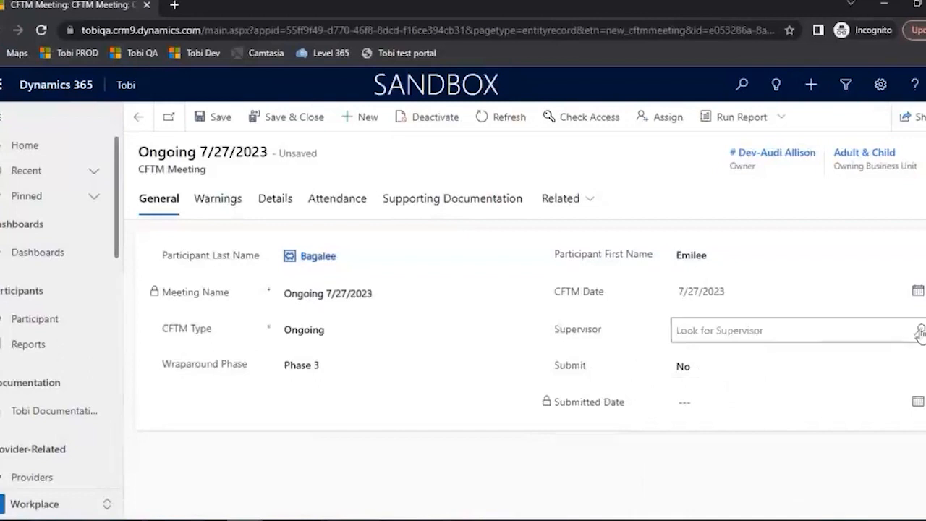
click(920, 332)
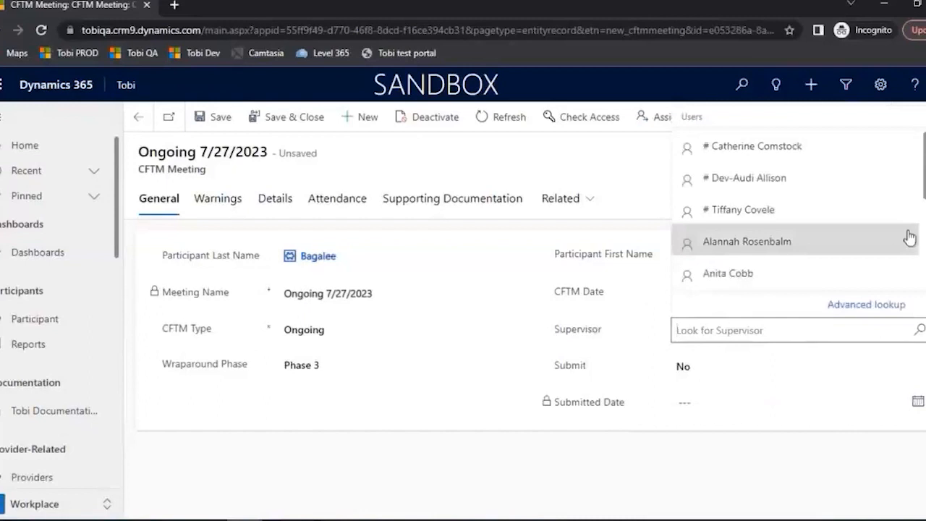
scroll(909, 238, down, 3)
click(903, 278)
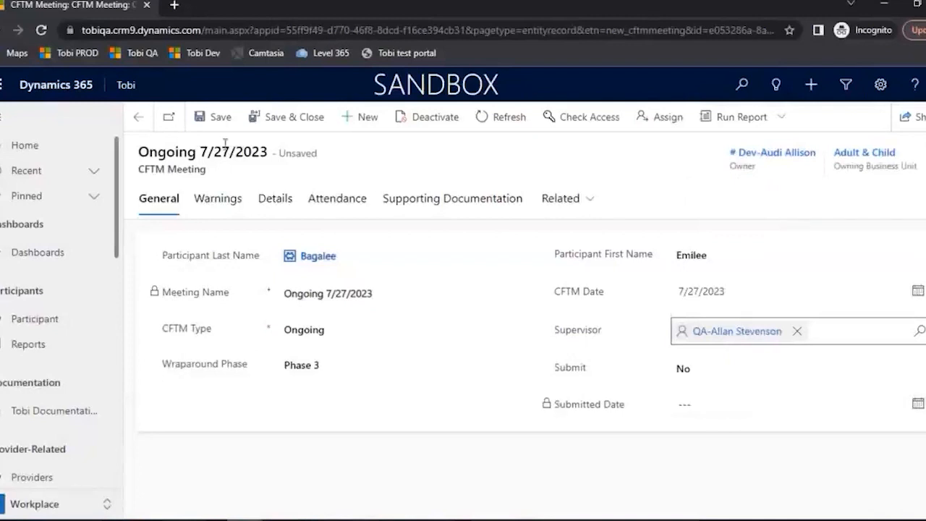
click(214, 125)
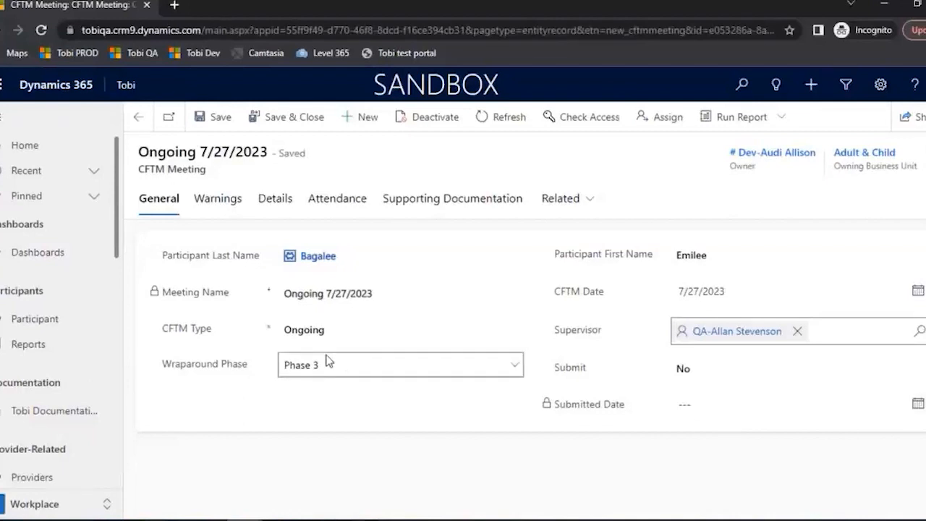
- Check the meeting's warnings and answer Yes to Contact With Team Since Last CFTM in its details
click(212, 206)
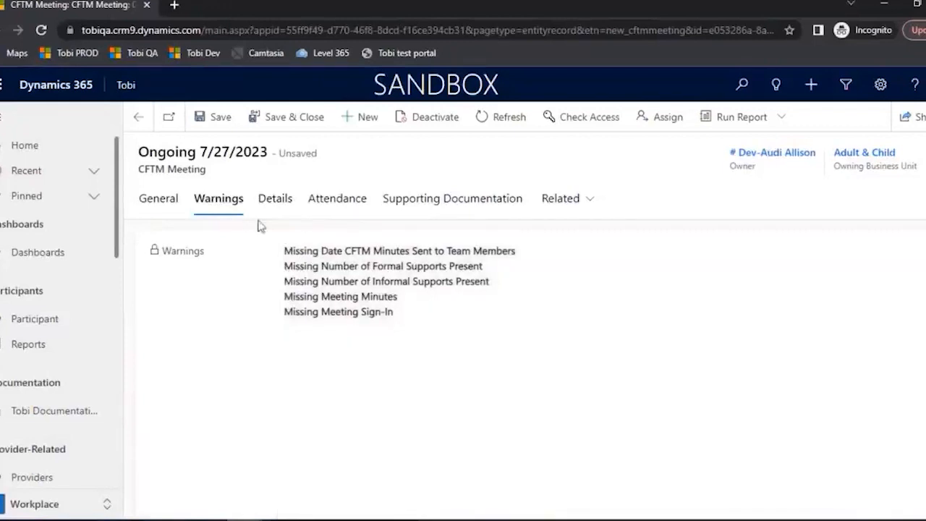
click(270, 207)
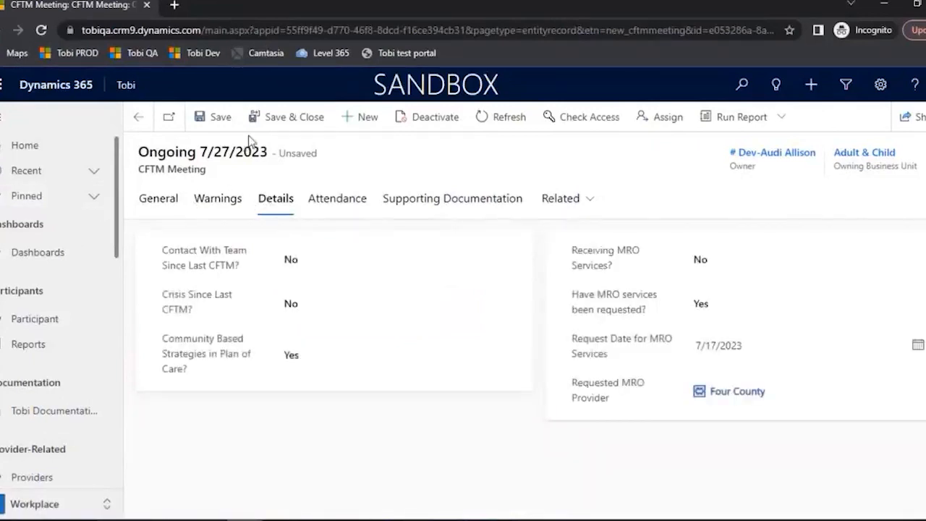
click(360, 267)
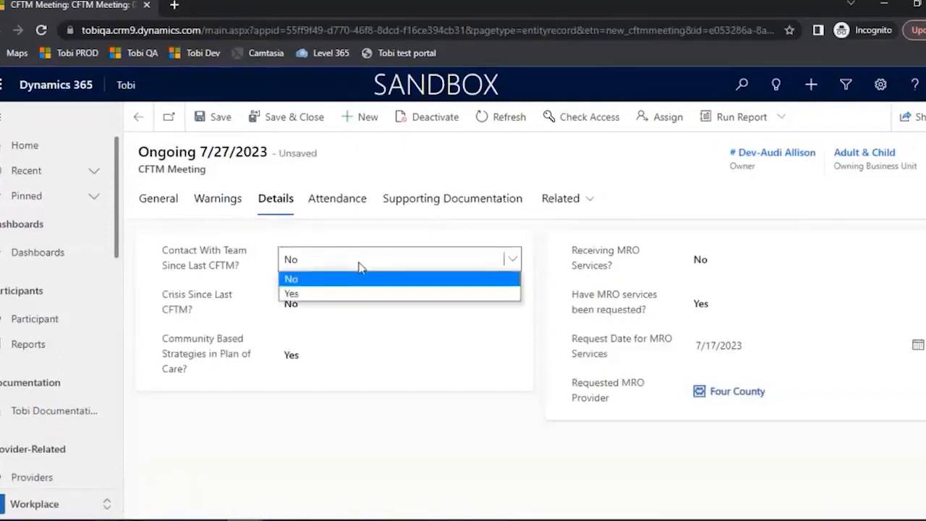
click(360, 267)
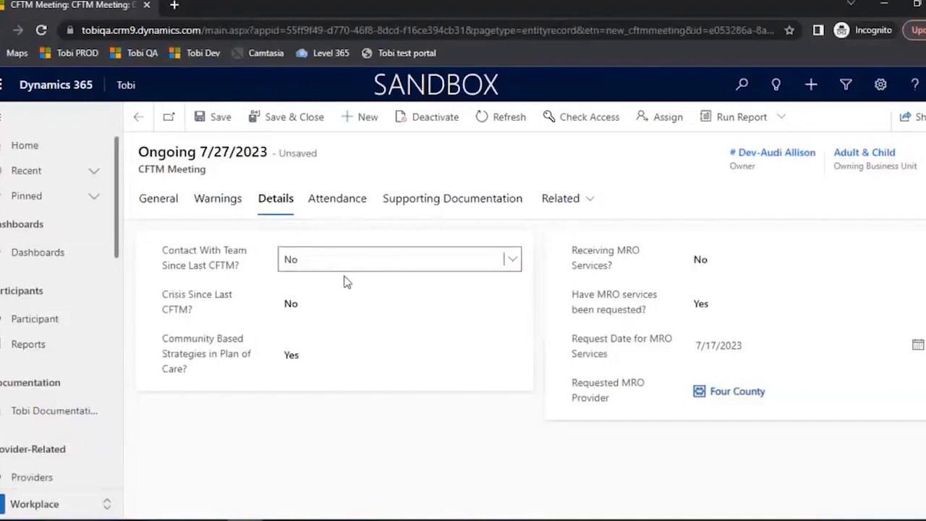
click(344, 262)
click(321, 294)
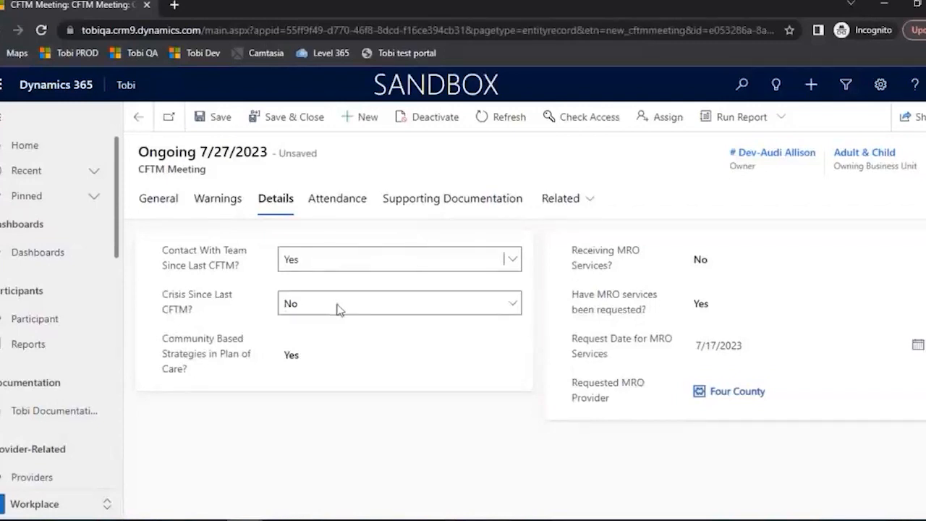
- Answer Yes to Crisis Since Last CFTM and set the date of the crisis/emergency to 7/19/2023
click(340, 309)
click(305, 334)
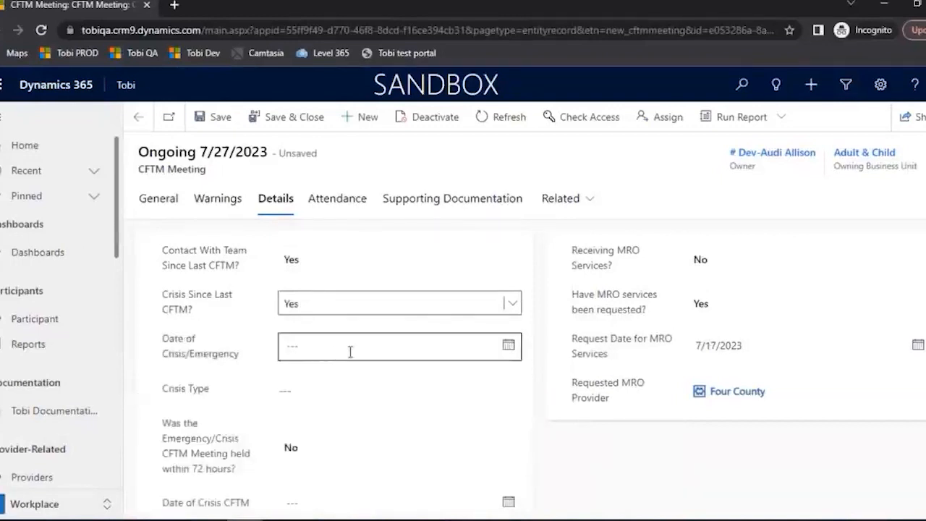
click(509, 348)
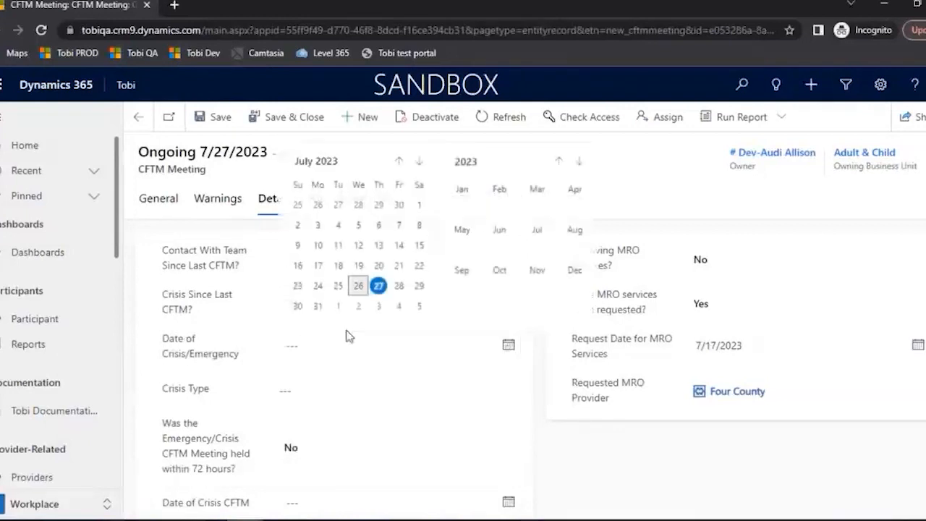
click(357, 267)
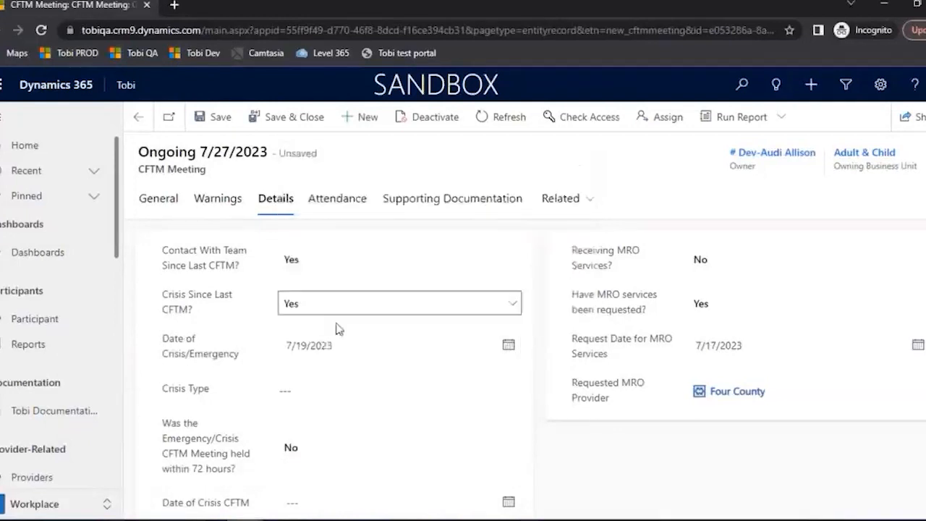
- Select SH - Self-harm as the crisis type in the meeting details
click(311, 390)
click(511, 391)
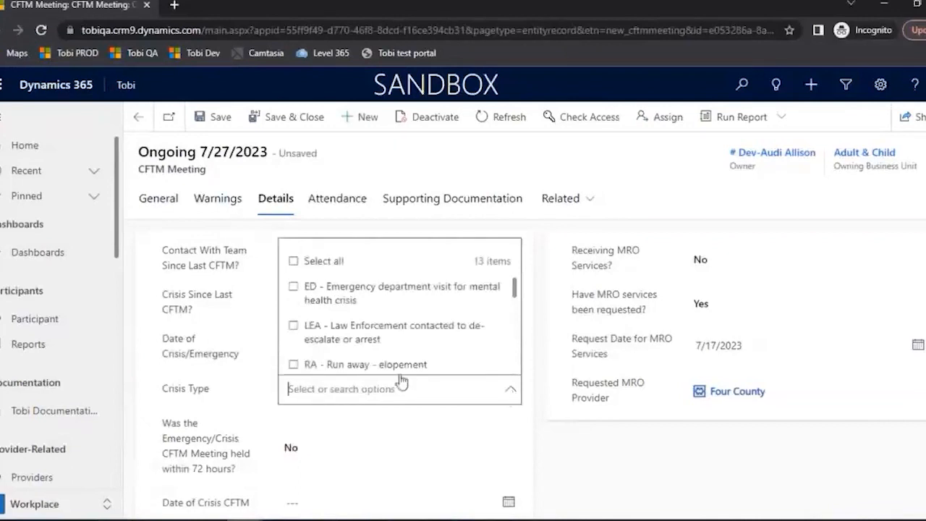
scroll(340, 352, down, 3)
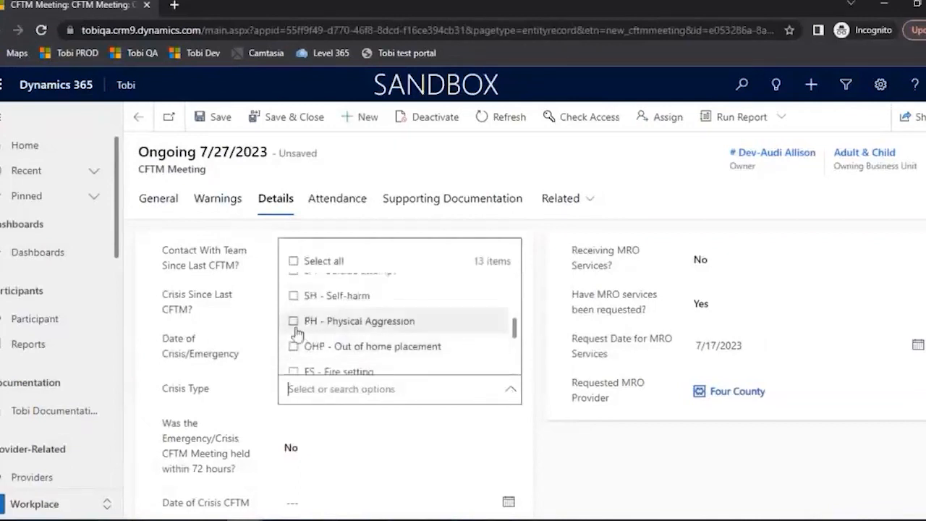
click(293, 302)
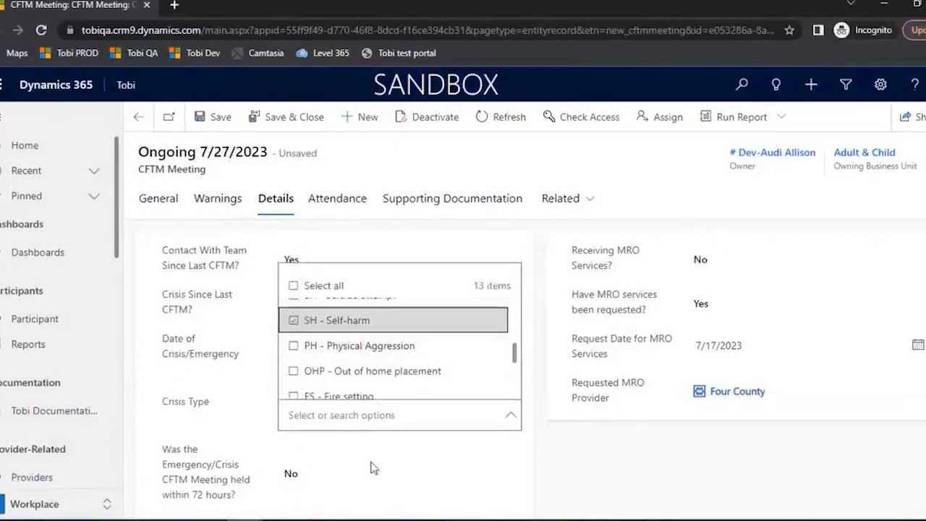
click(538, 424)
- Record that the Emergency/Crisis CFTM meeting was held within 72 hours and set the date of crisis CFTM to 7/21/2023
scroll(403, 422, down, 1)
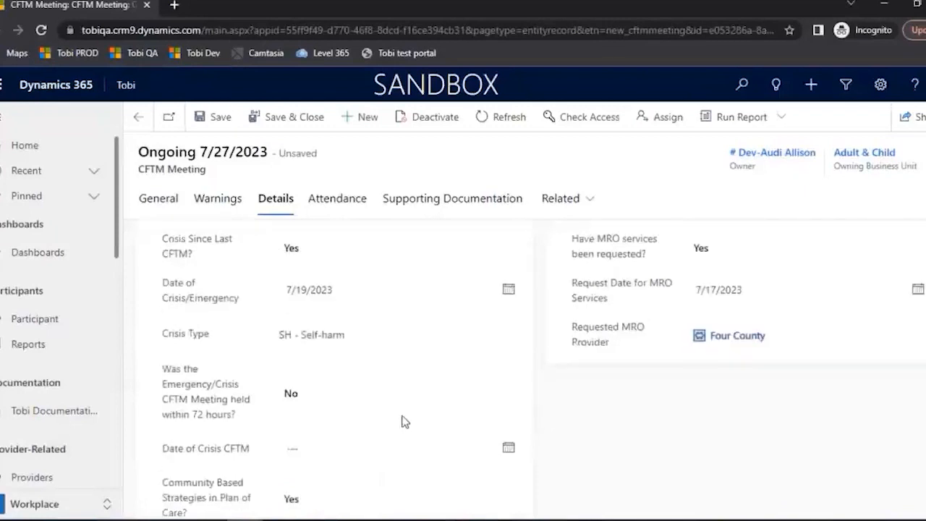
click(296, 379)
click(293, 411)
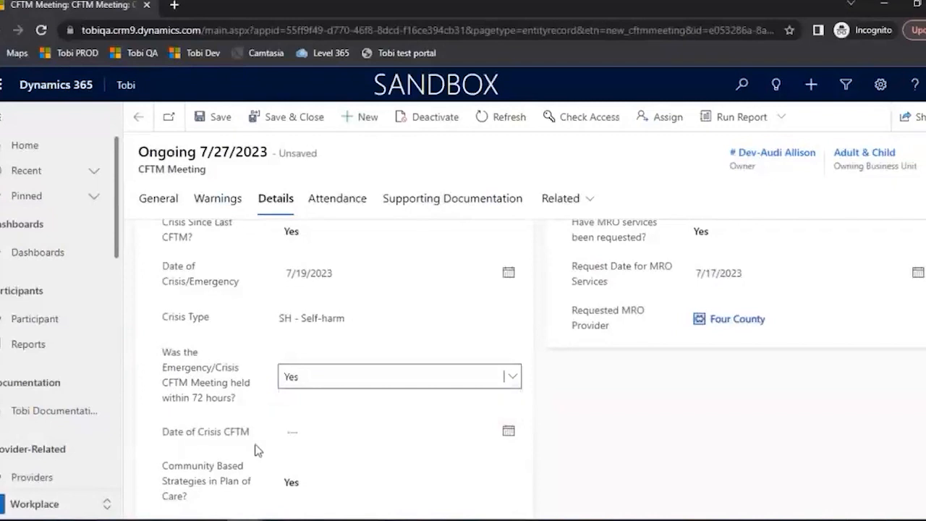
click(509, 432)
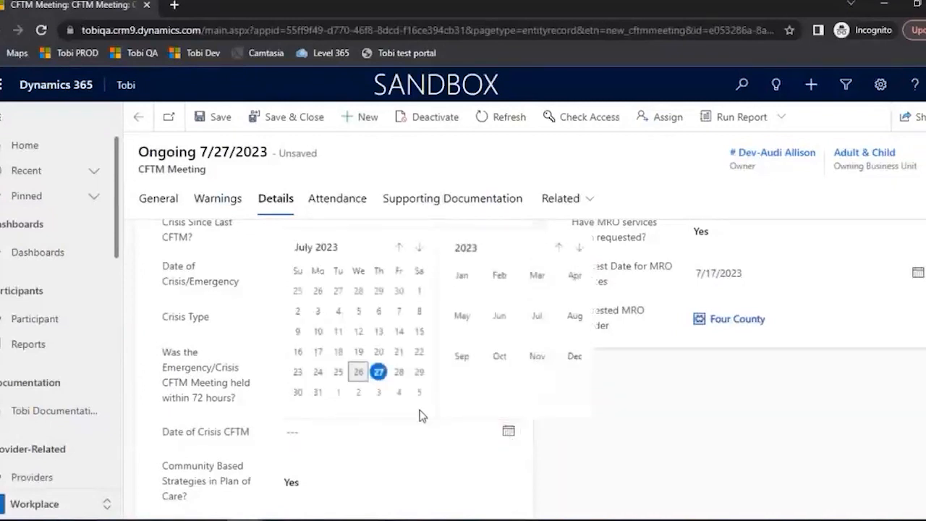
click(398, 352)
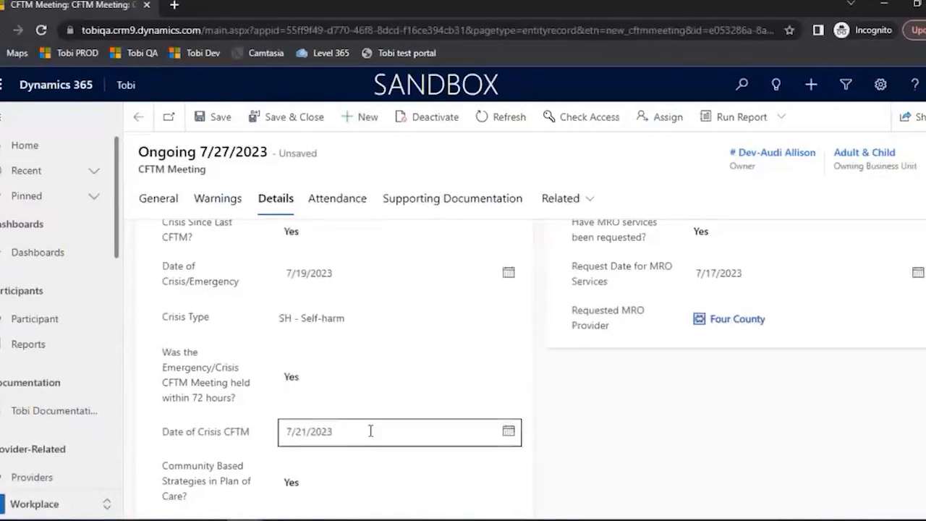
scroll(364, 442, down, 1)
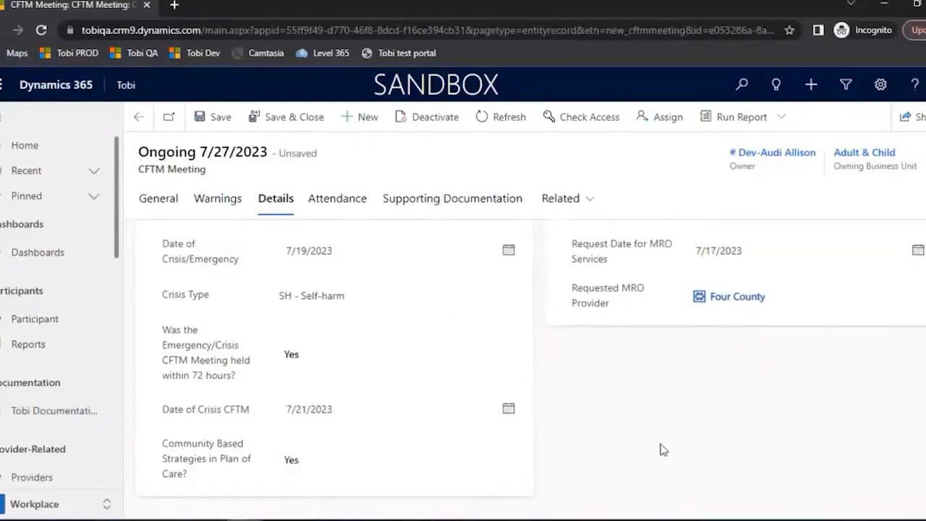
- Try answering Yes to Receiving MRO Services in the meeting details, and return the answer to No
scroll(661, 448, up, 2)
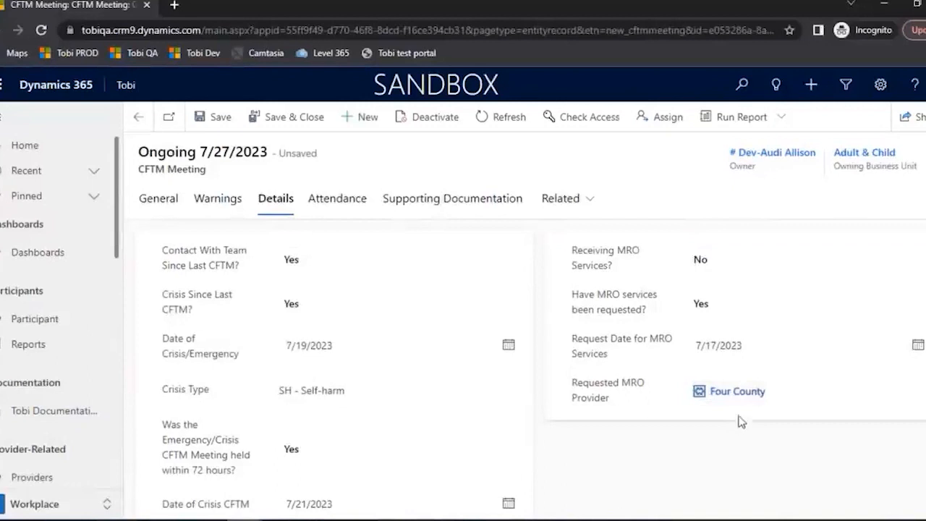
click(731, 268)
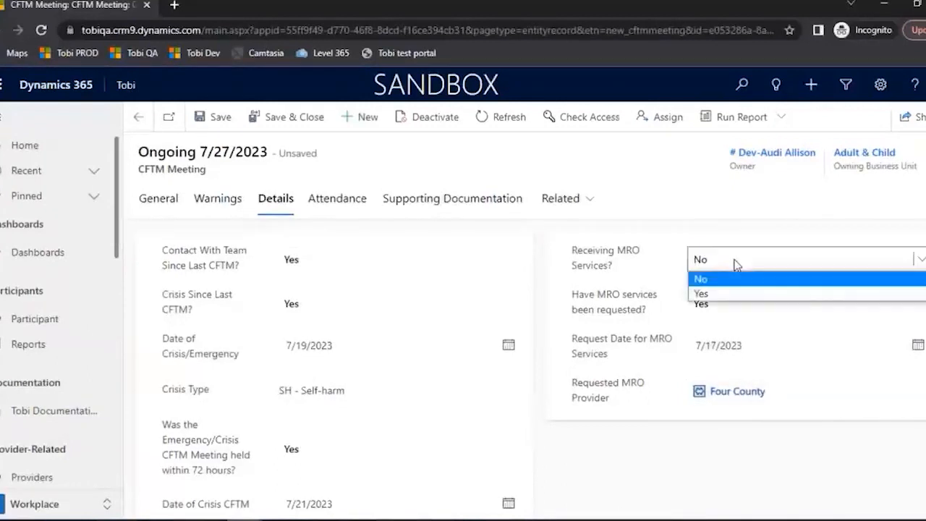
click(714, 295)
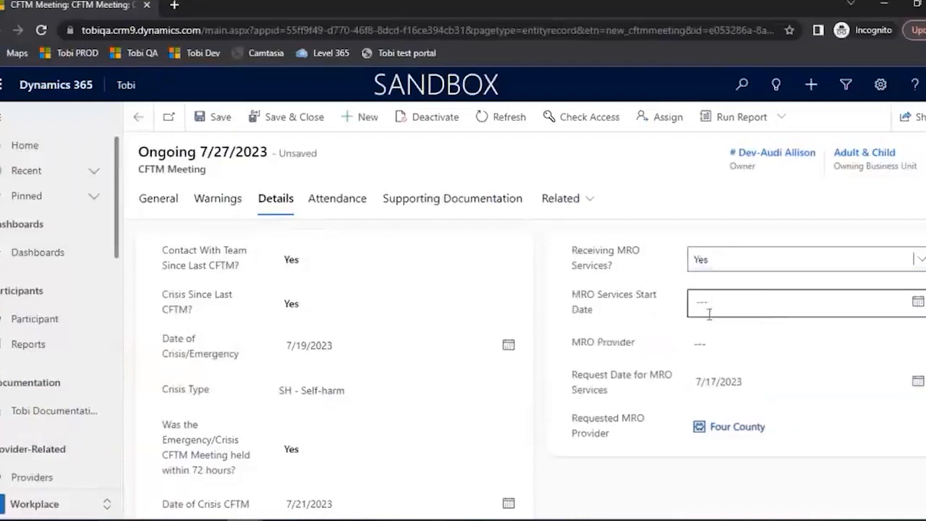
click(734, 266)
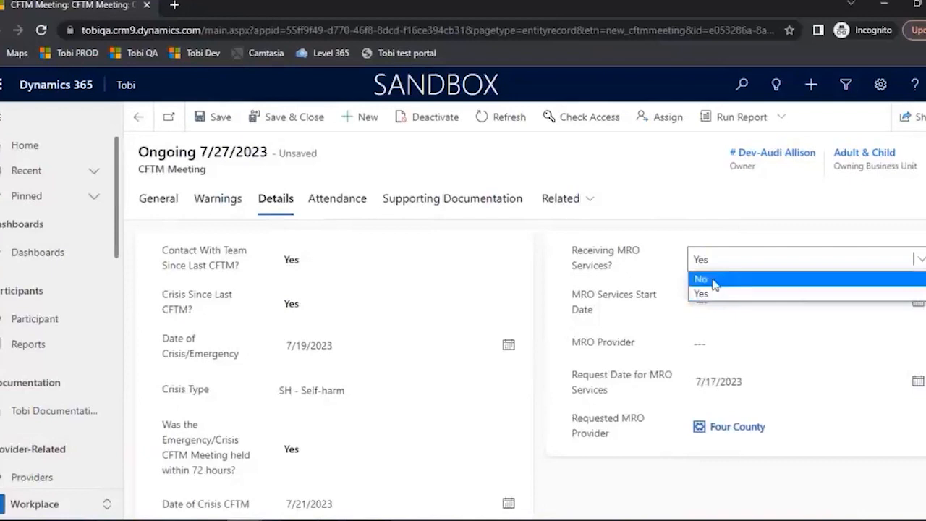
click(757, 285)
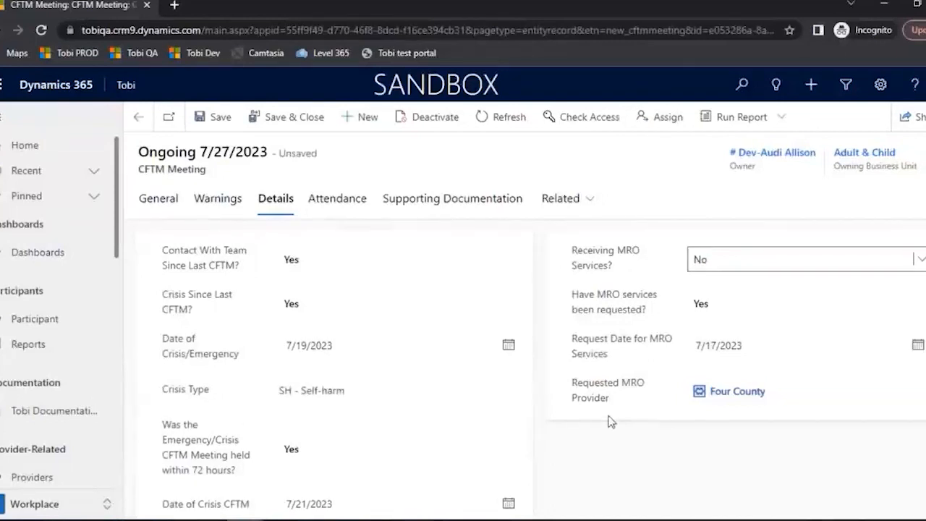
- Save the meeting details and set Date CFTM Minutes Sent to Team Members to 7/27/2023 in the attendance section
click(211, 129)
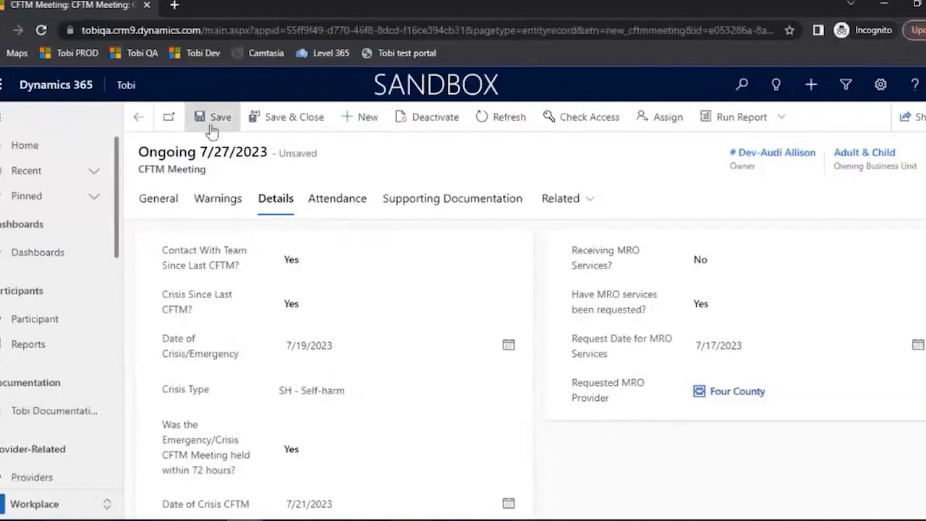
click(348, 206)
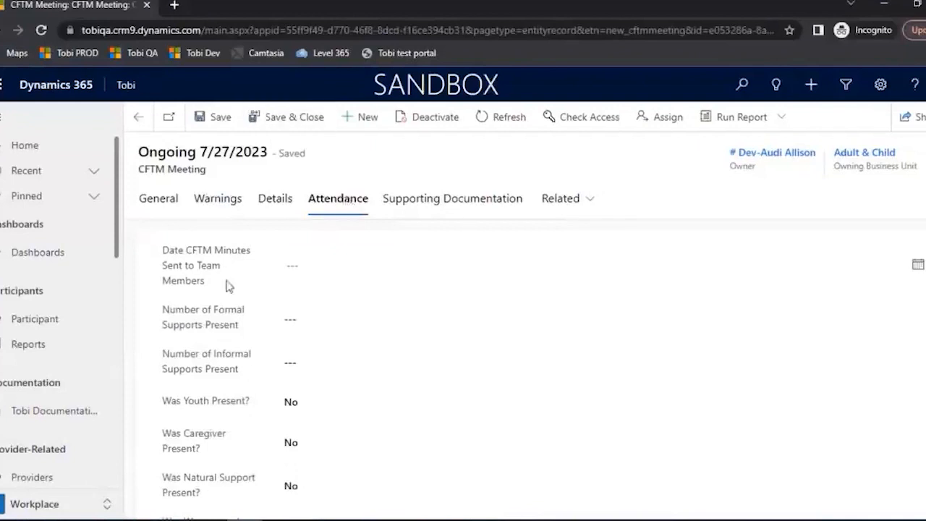
click(359, 270)
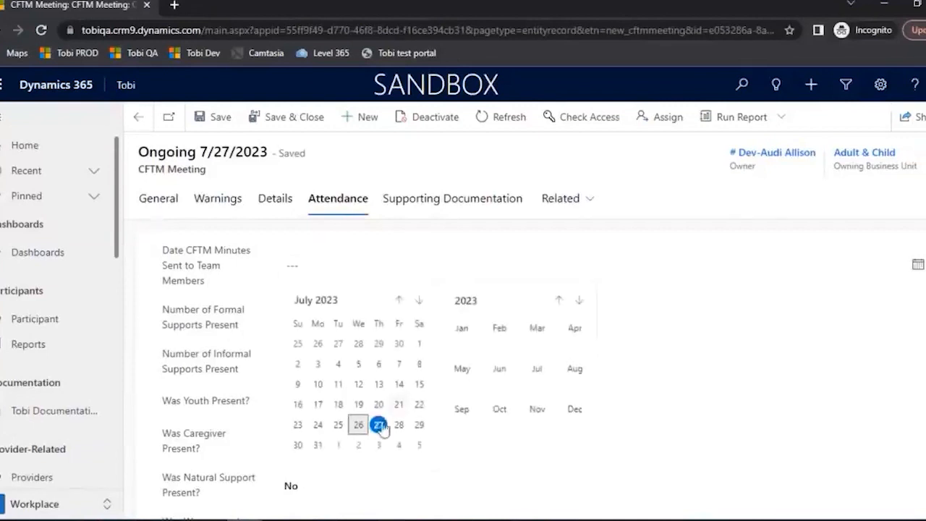
click(380, 428)
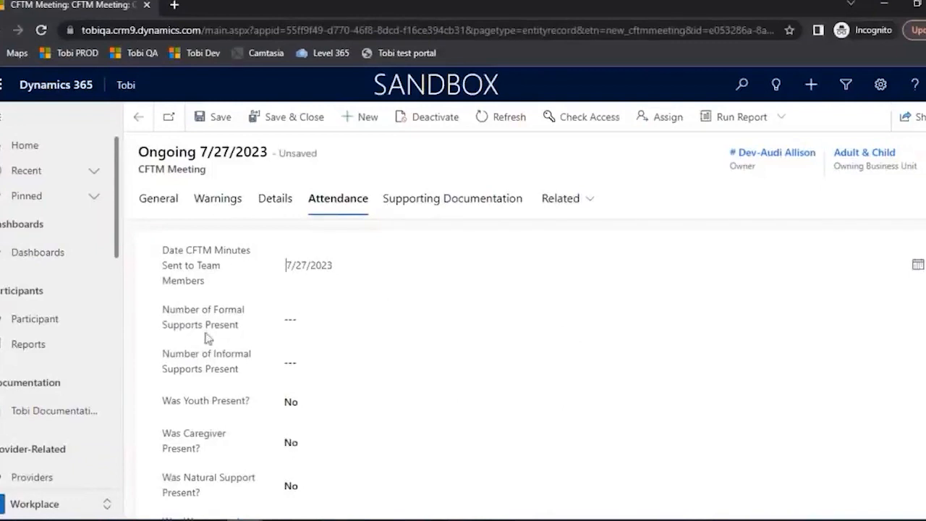
- Record 2 formal supports and 3 informal supports present at the meeting
click(301, 323)
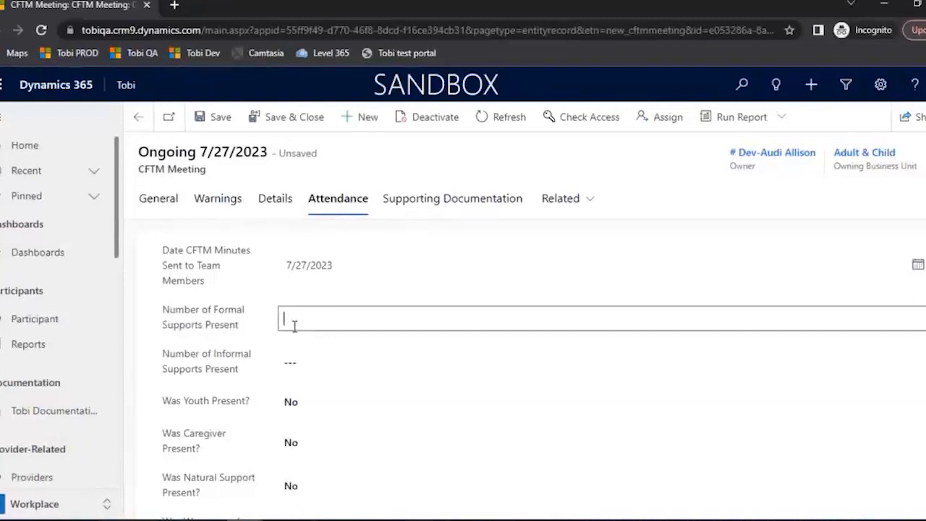
text(2)
click(333, 355)
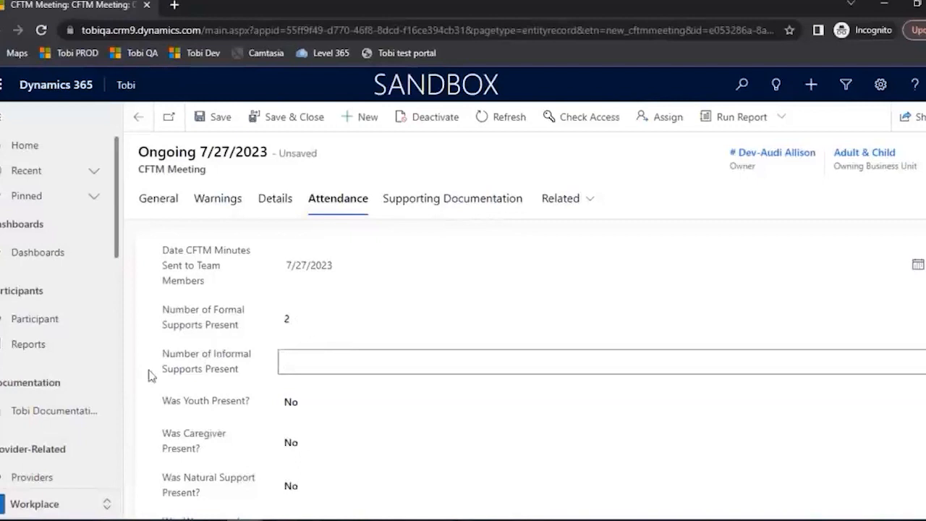
text(3)
- Mark the youth and the caregiver as present in the meeting attendance
click(353, 402)
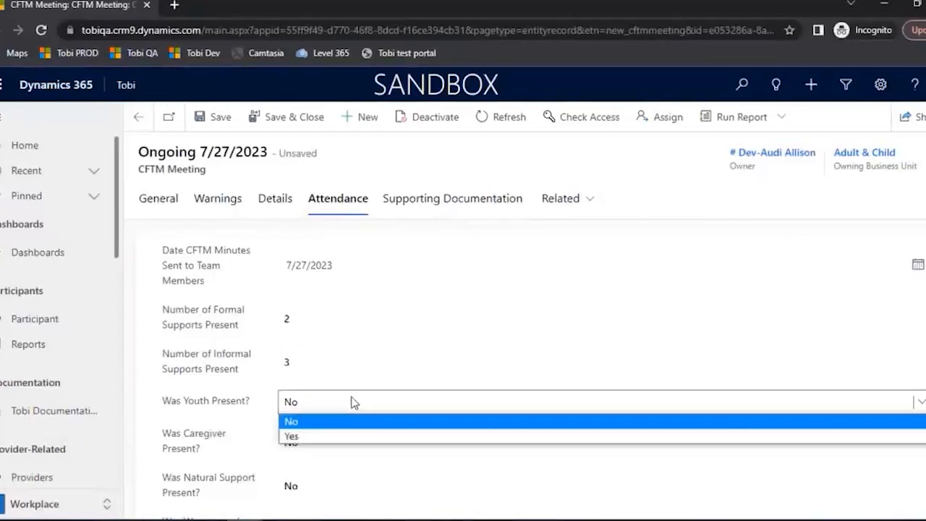
click(385, 406)
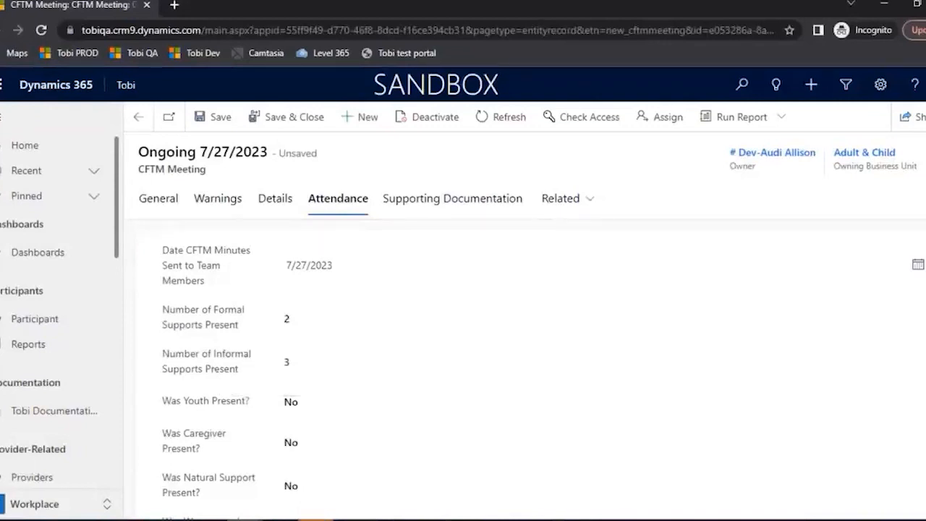
scroll(507, 376, down, 3)
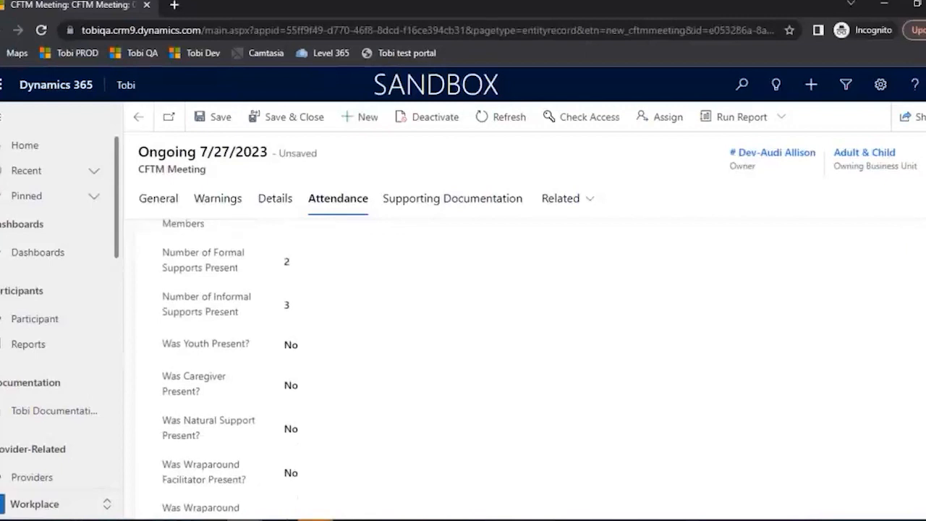
scroll(506, 376, down, 1)
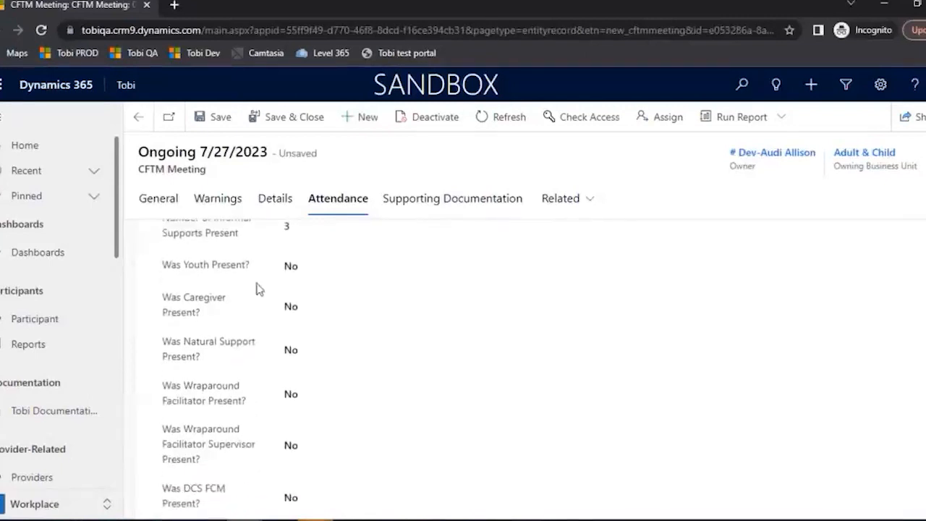
click(318, 268)
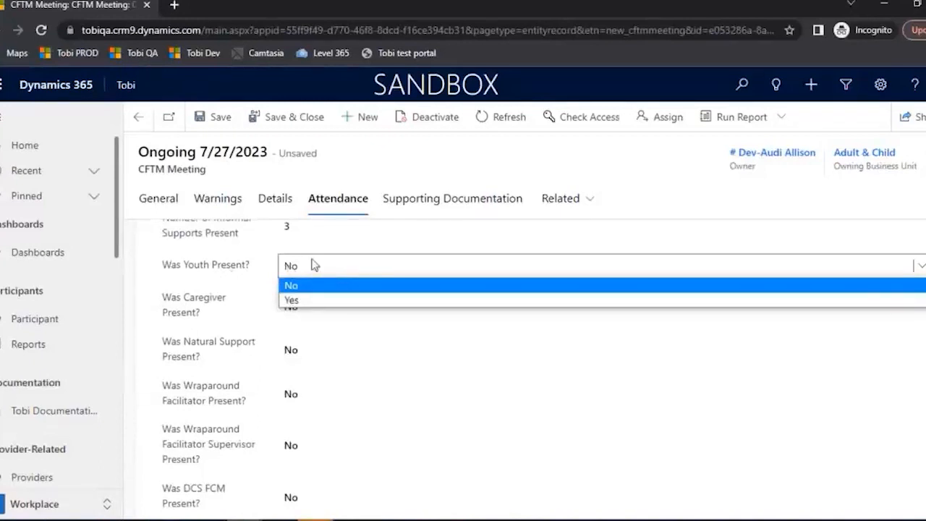
click(292, 302)
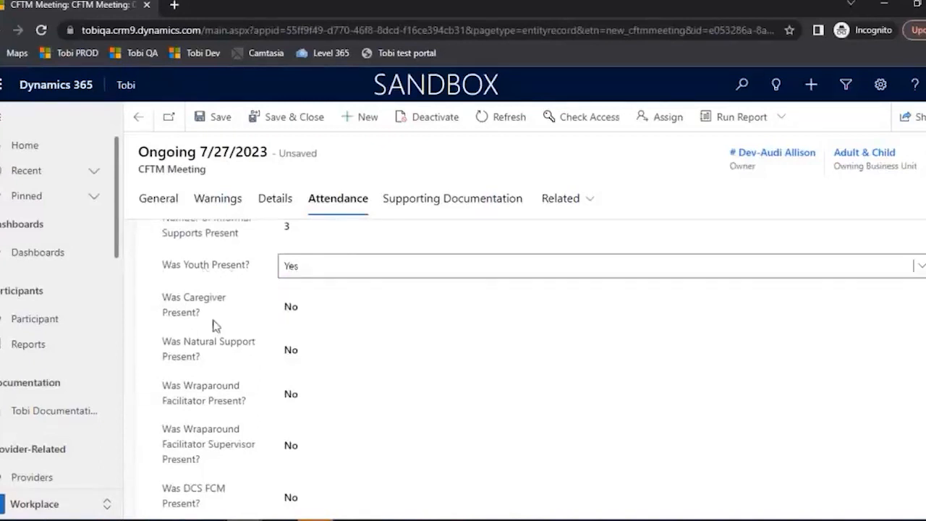
click(303, 311)
click(294, 345)
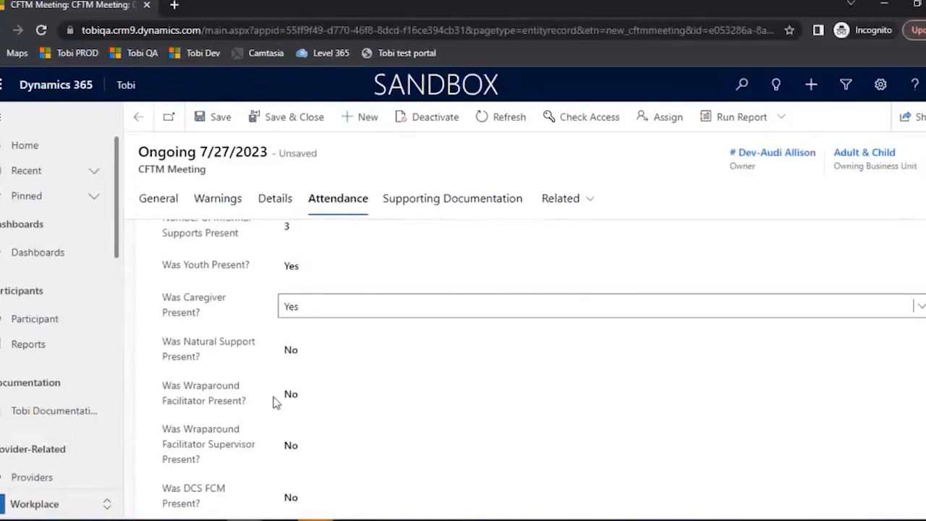
- Answer Yes to Was Wraparound Facilitator Present and Was DCS FCM Present in the attendance section
click(304, 394)
click(293, 428)
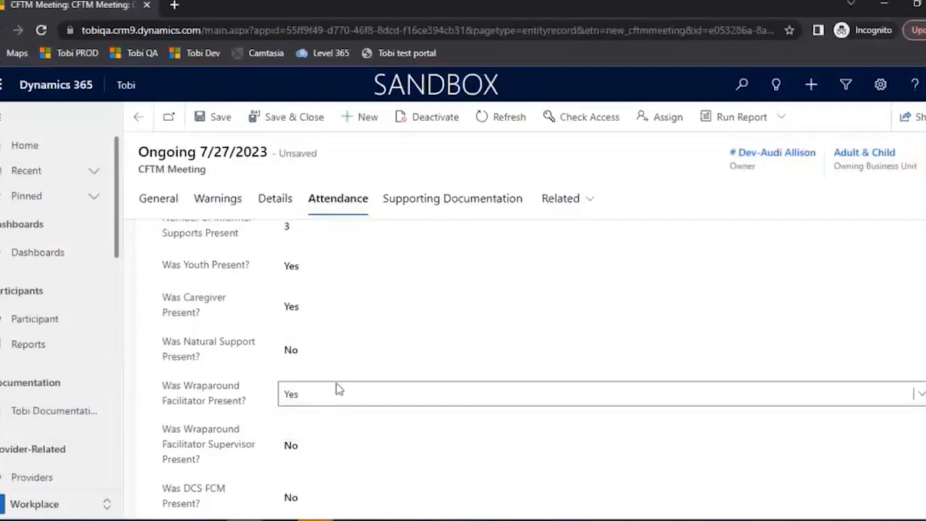
scroll(385, 317, down, 1)
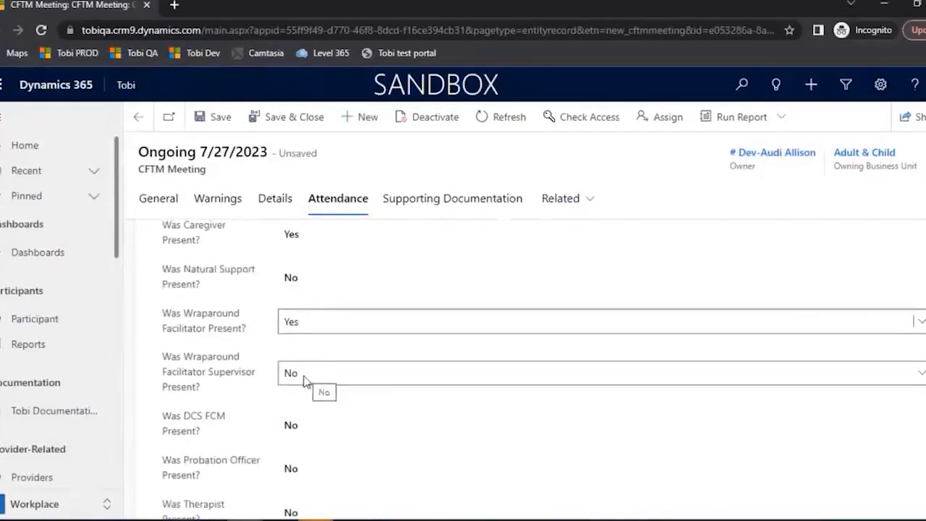
click(295, 427)
click(294, 461)
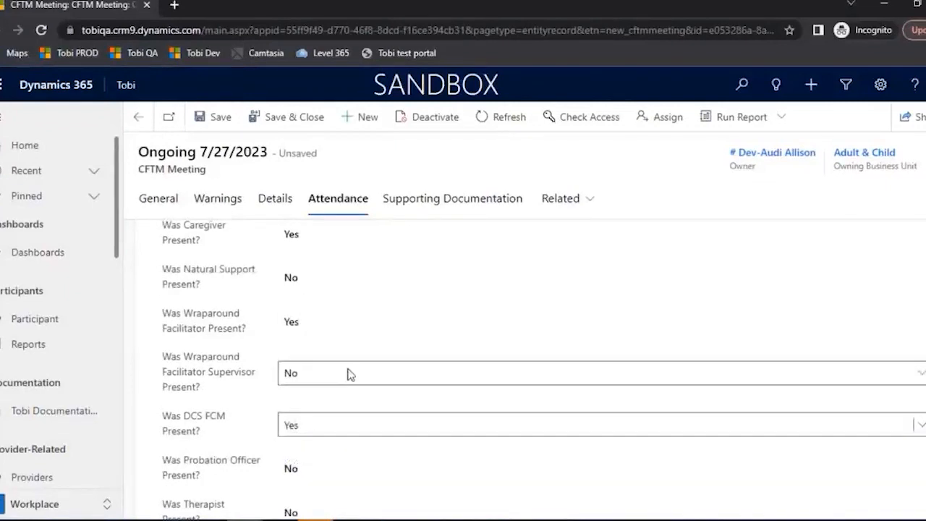
- Record the skill worker and MRO services as present at the meeting
scroll(347, 371, down, 2)
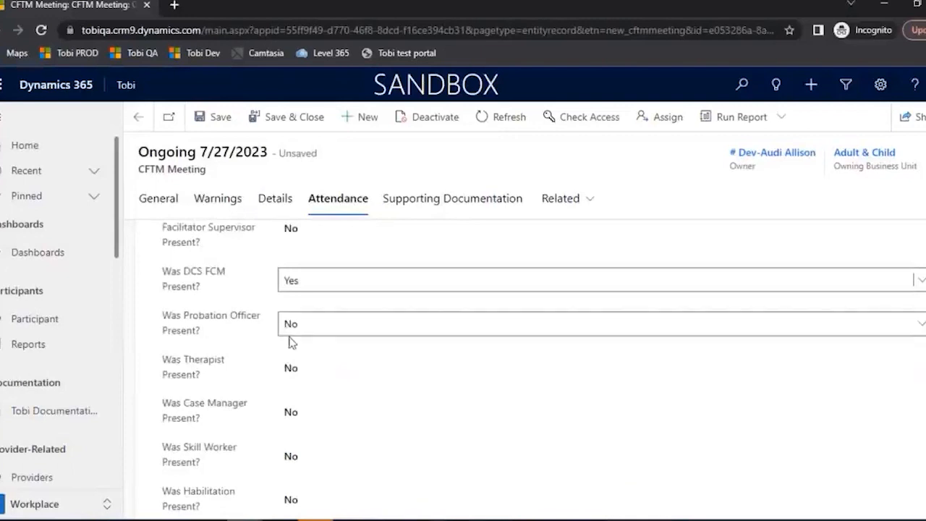
click(290, 459)
click(291, 490)
scroll(348, 403, down, 1)
scroll(346, 402, down, 2)
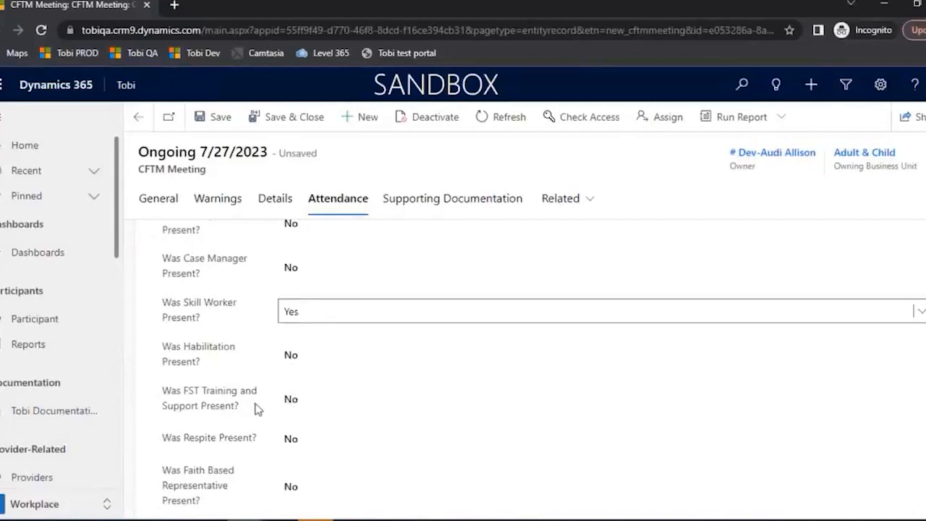
scroll(301, 447, down, 1)
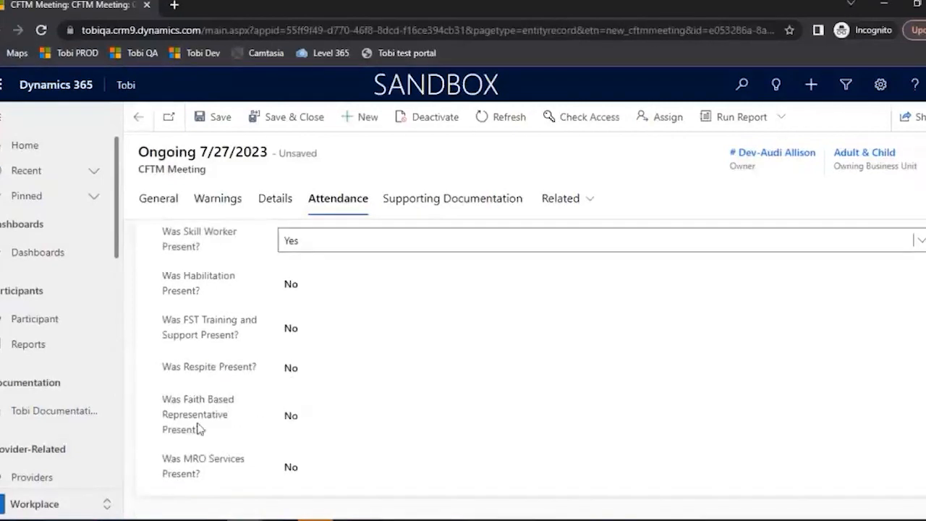
click(298, 470)
click(292, 500)
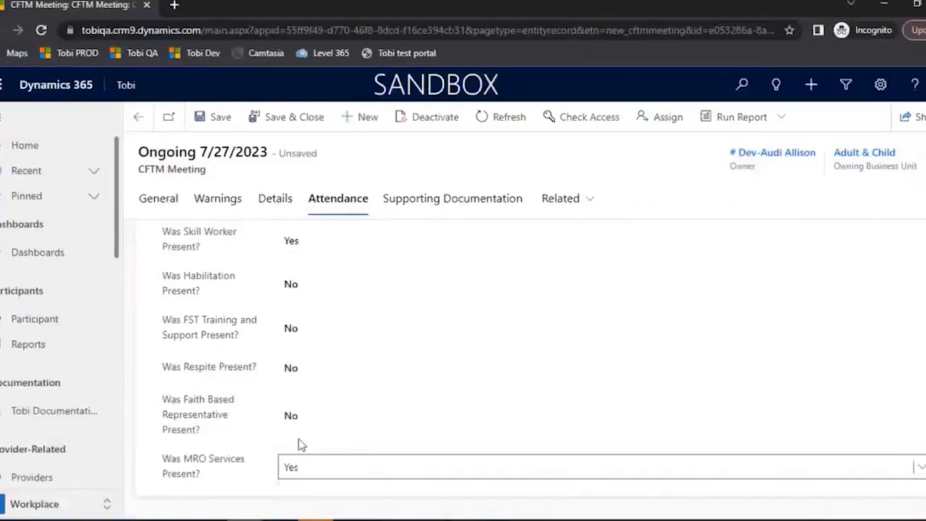
- Review the attendance answers from the start of the section and save the meeting record
scroll(303, 433, up, 2)
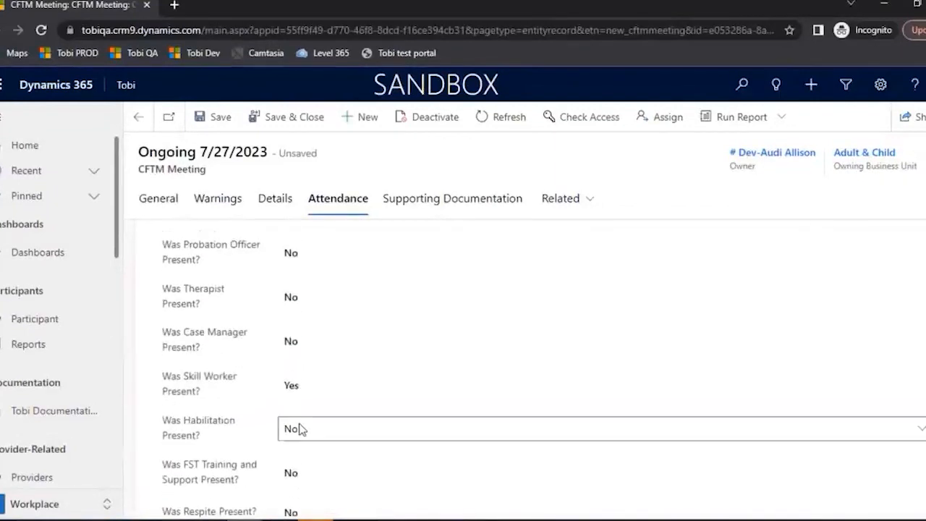
scroll(301, 429, up, 5)
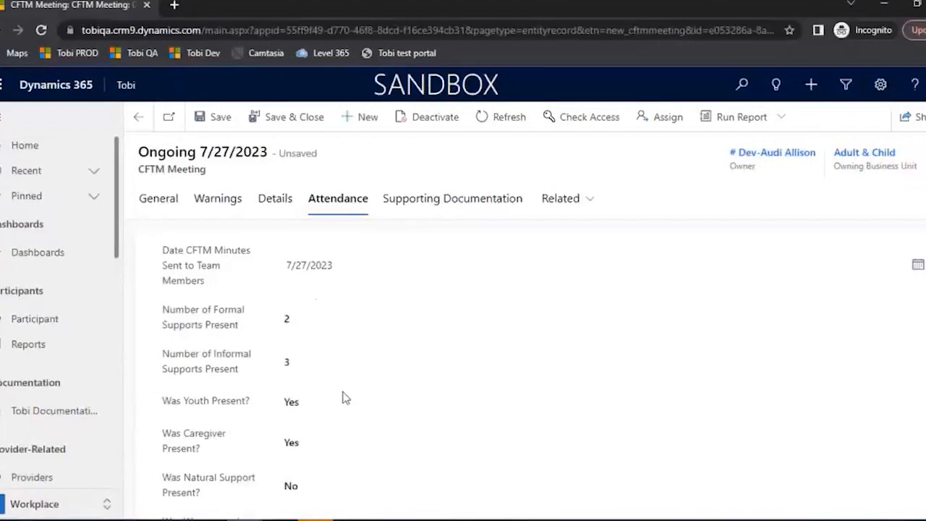
click(221, 118)
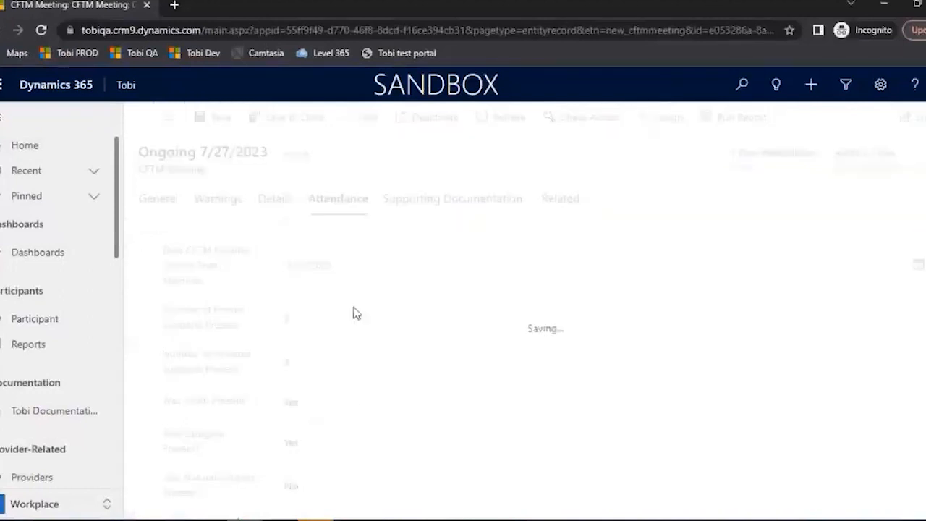
- Add a new CFTM document to the meeting's supporting documentation and name it "Minutes 7/27/2023"
click(407, 208)
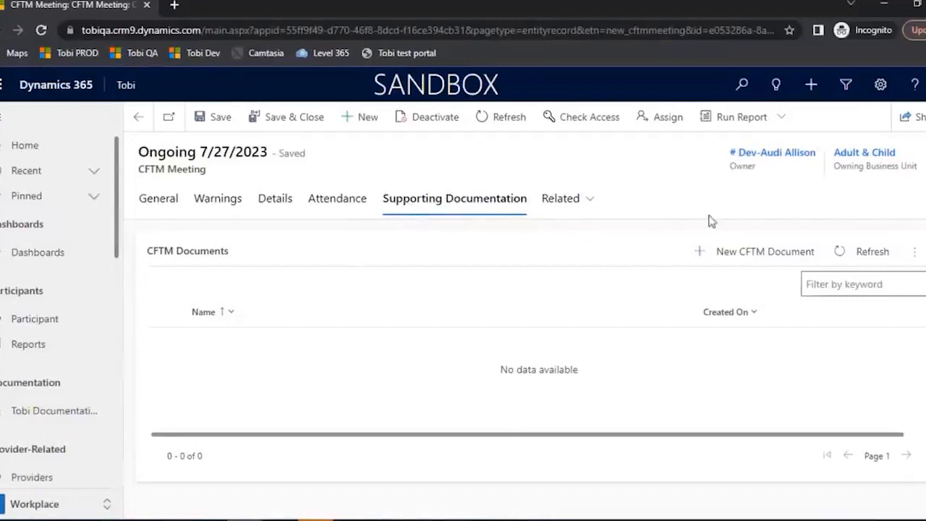
click(733, 259)
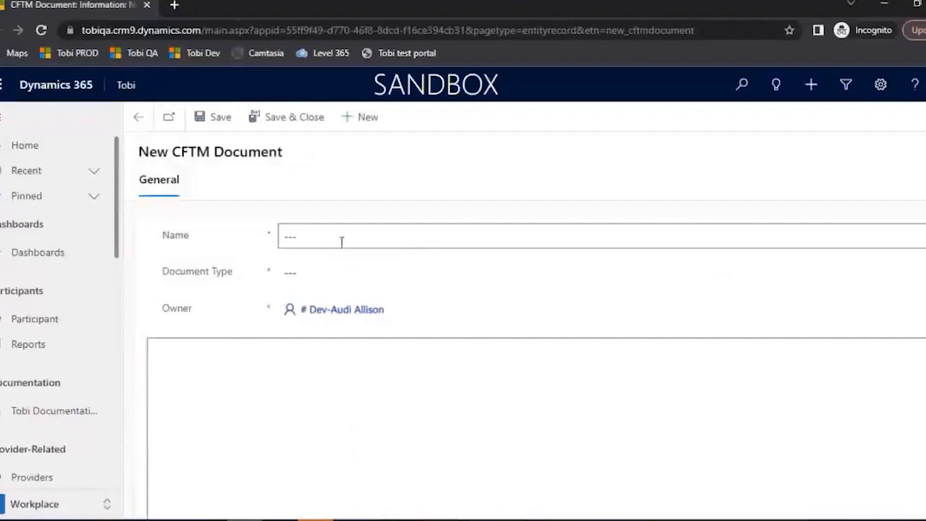
click(294, 235)
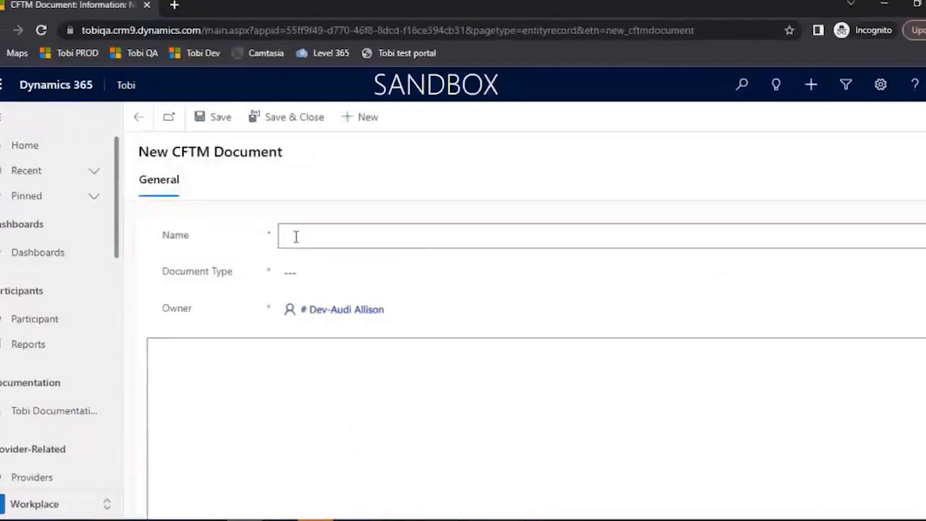
text(M)
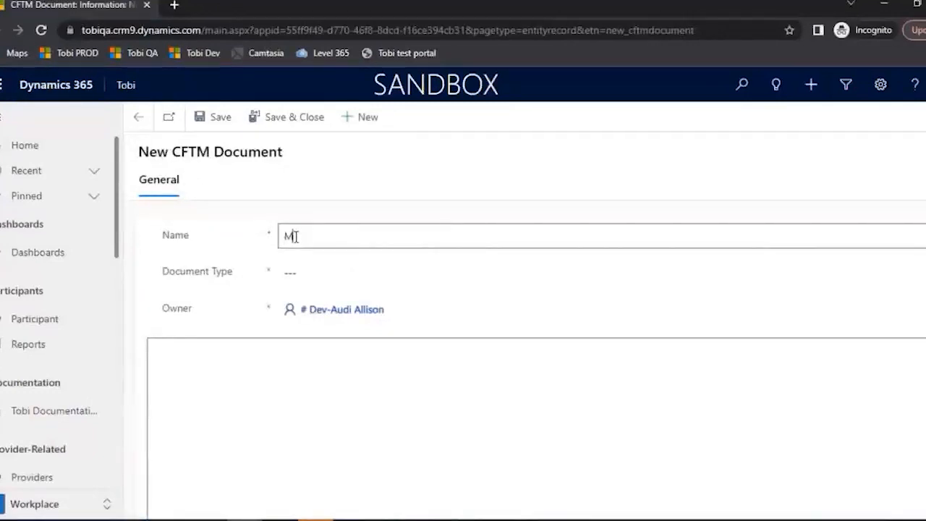
text(inutes)
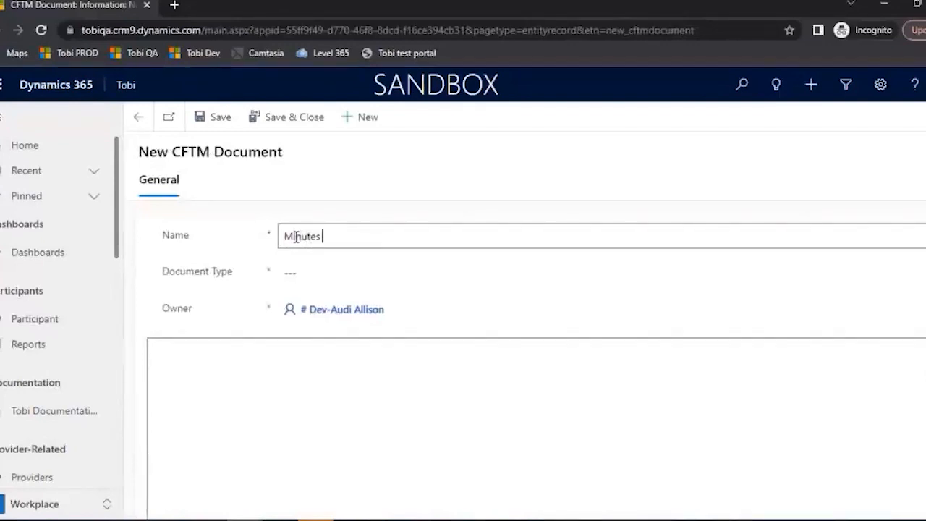
text( 7/27/2023)
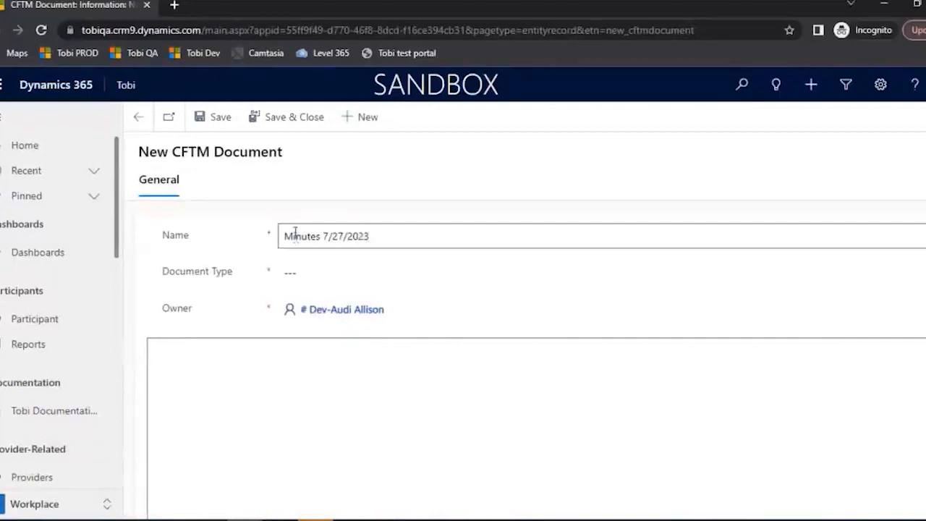
- Set the document type of Minutes 7/27/2023 to Meeting Minutes and save the document record
click(334, 275)
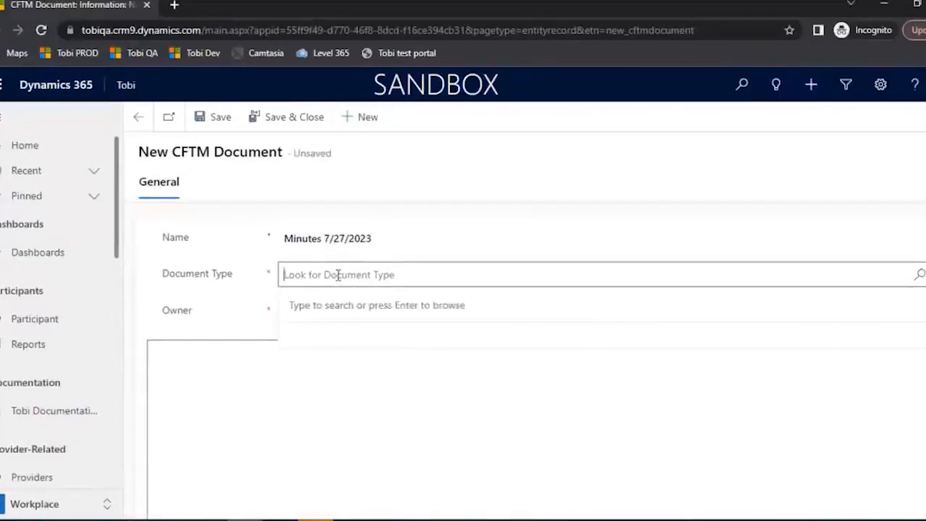
click(919, 275)
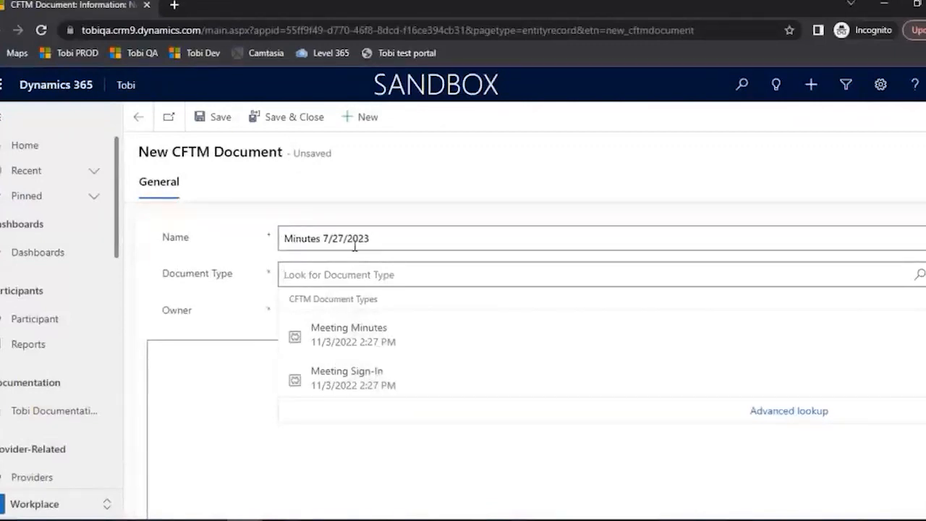
click(365, 336)
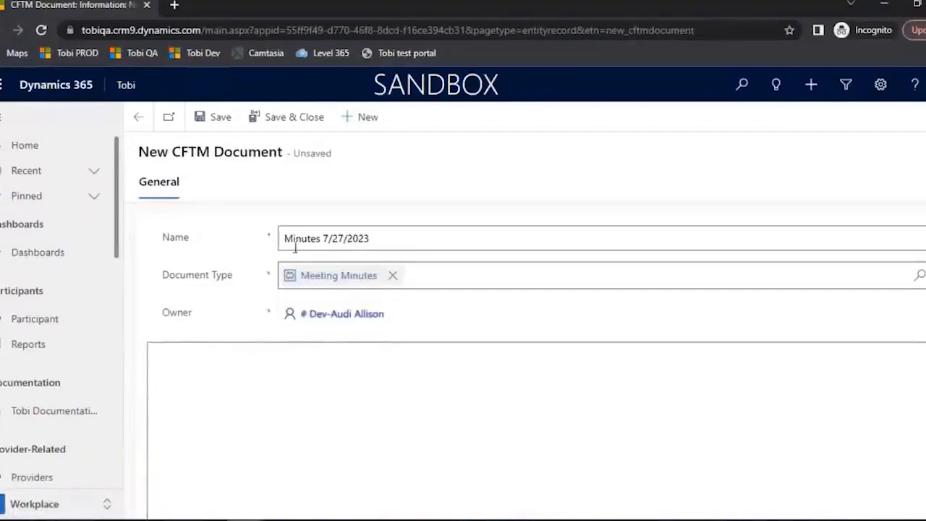
click(214, 123)
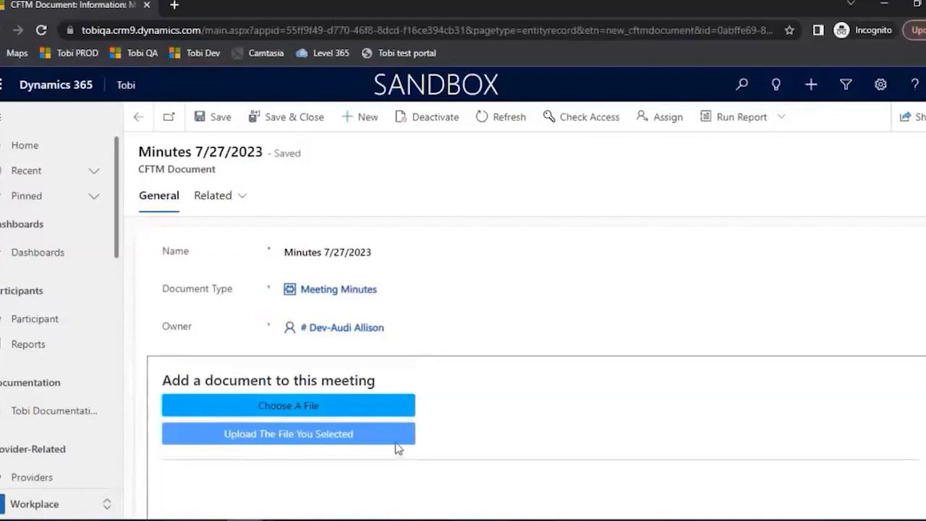
- Choose the file "Sample - meeting minutes" from Downloads and upload it to the Minutes 7/27/2023 document record
click(273, 408)
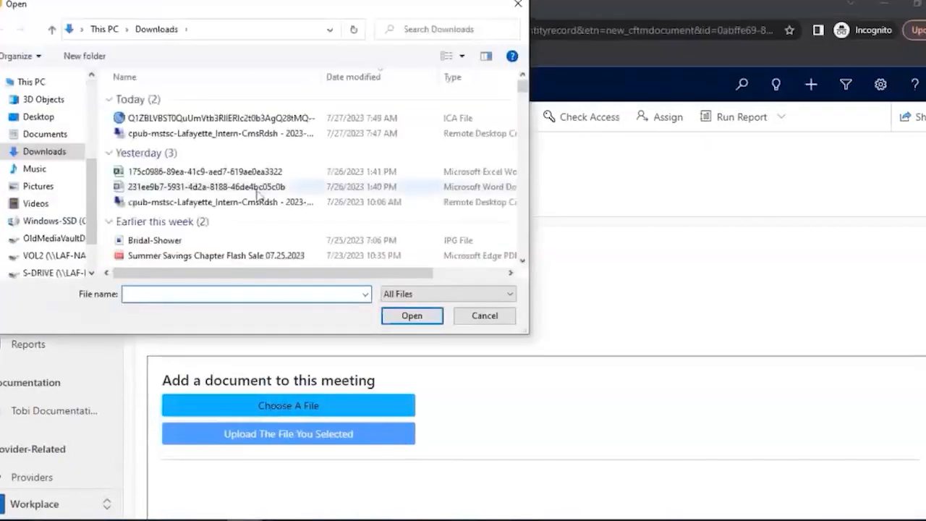
scroll(257, 198, down, 5)
scroll(259, 197, down, 2)
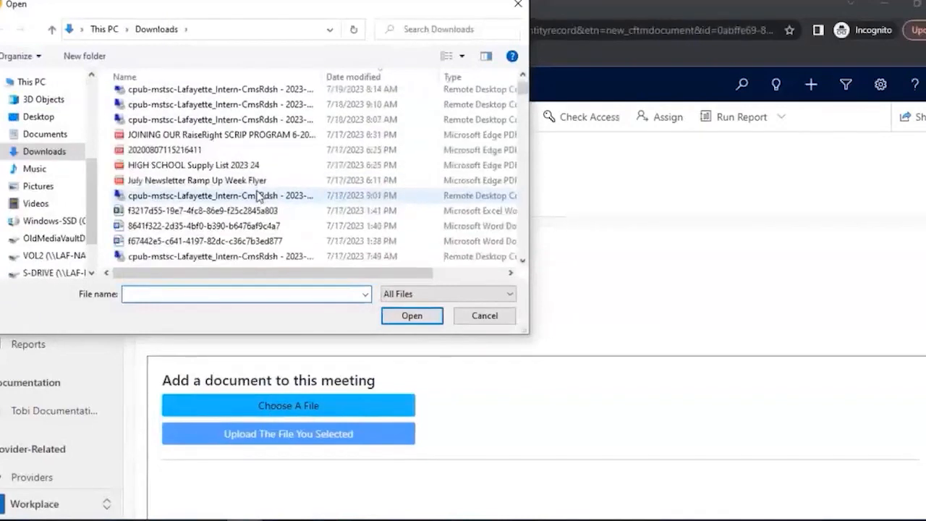
scroll(258, 197, down, 2)
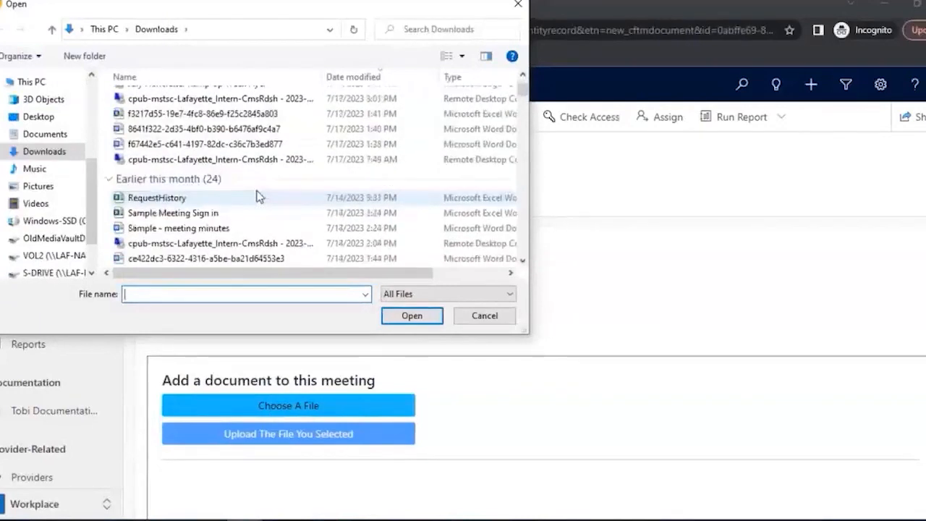
click(183, 228)
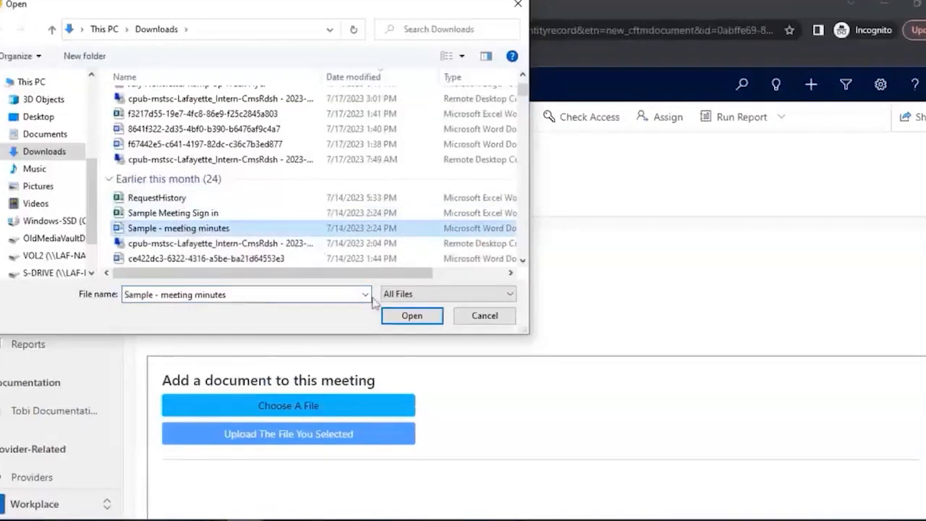
click(407, 316)
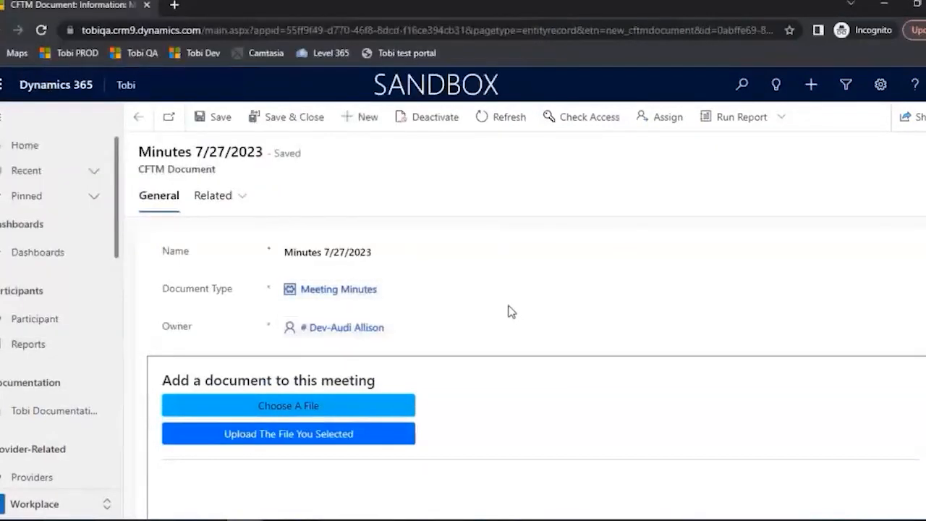
click(297, 436)
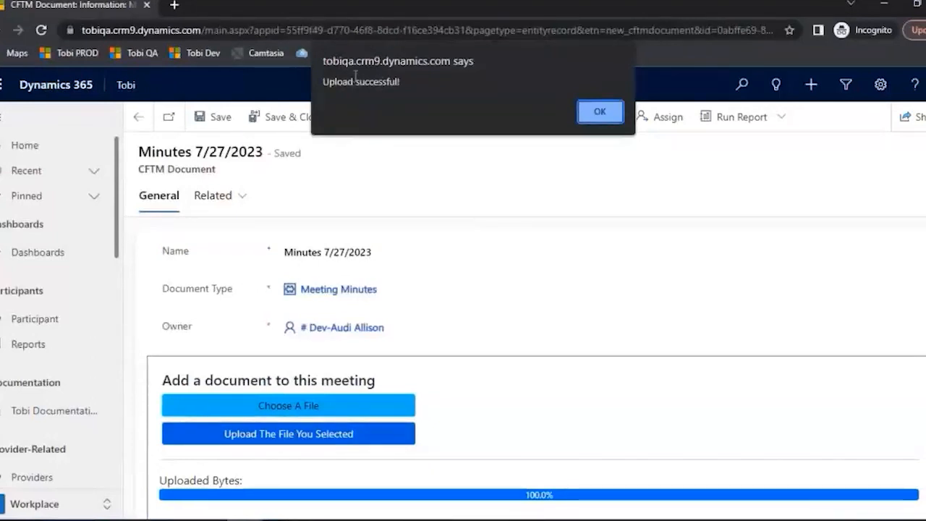
click(601, 110)
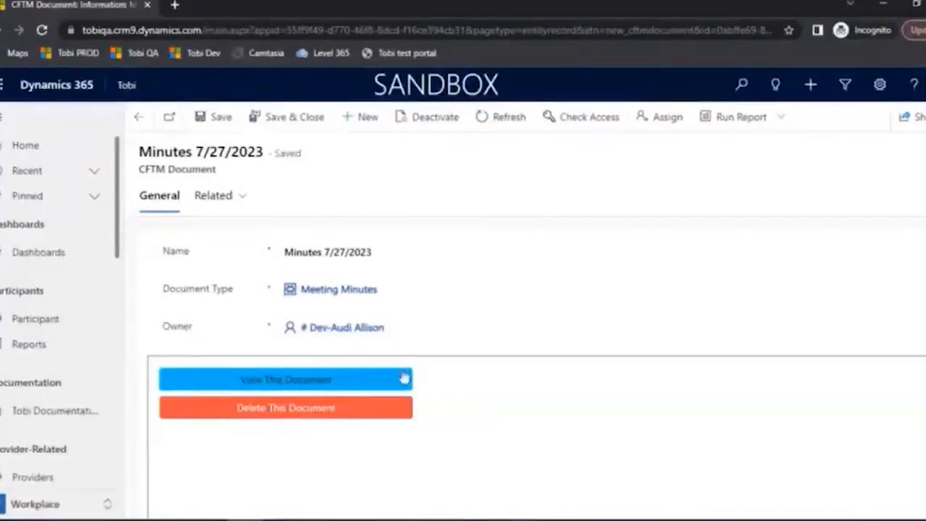
- View the uploaded meeting minutes file in Word and delete the document from the meeting
click(367, 389)
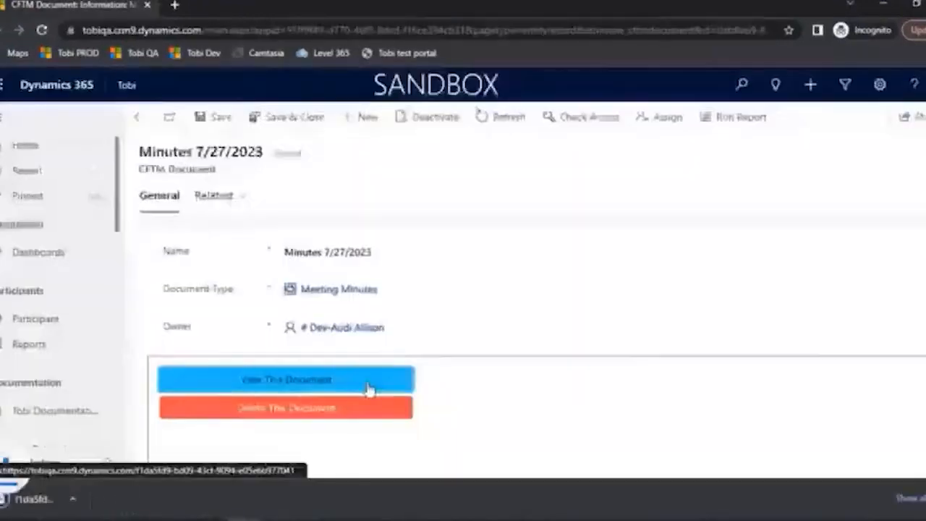
click(62, 500)
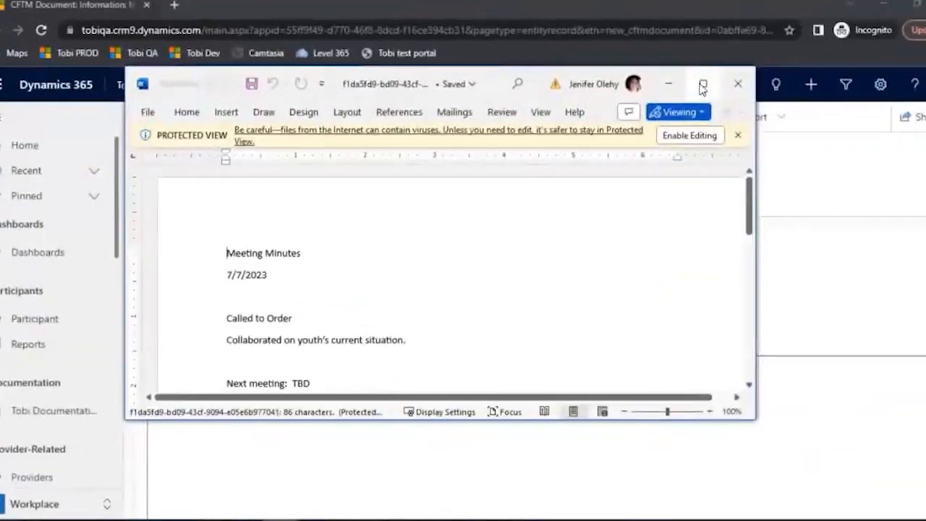
click(703, 84)
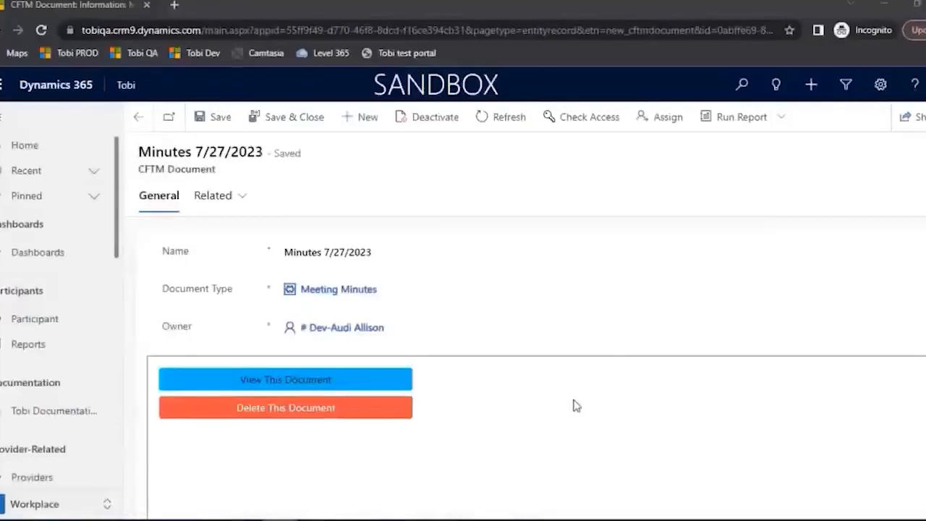
click(307, 412)
click(536, 110)
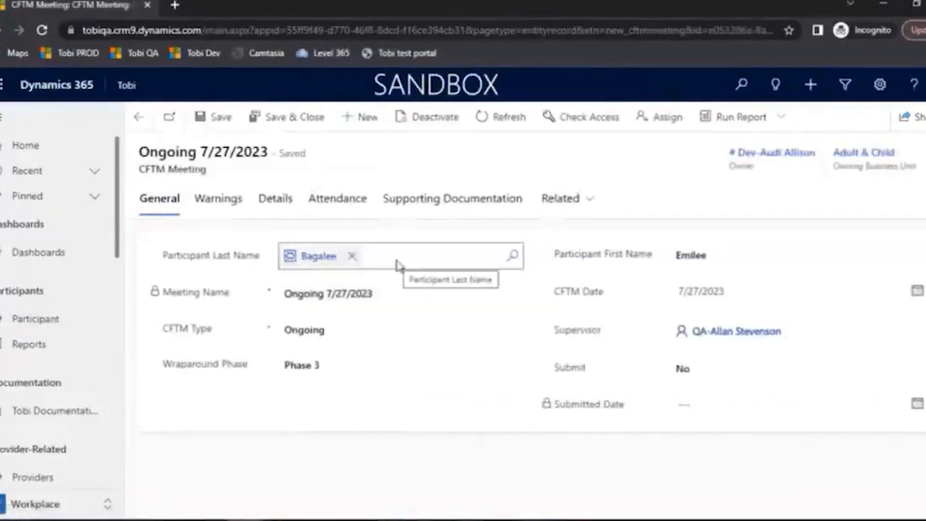
- Start a new CFTM document in the meeting's supporting documentation, discarding unsaved meeting changes, and name it "Minutes 7/27/23"
click(433, 206)
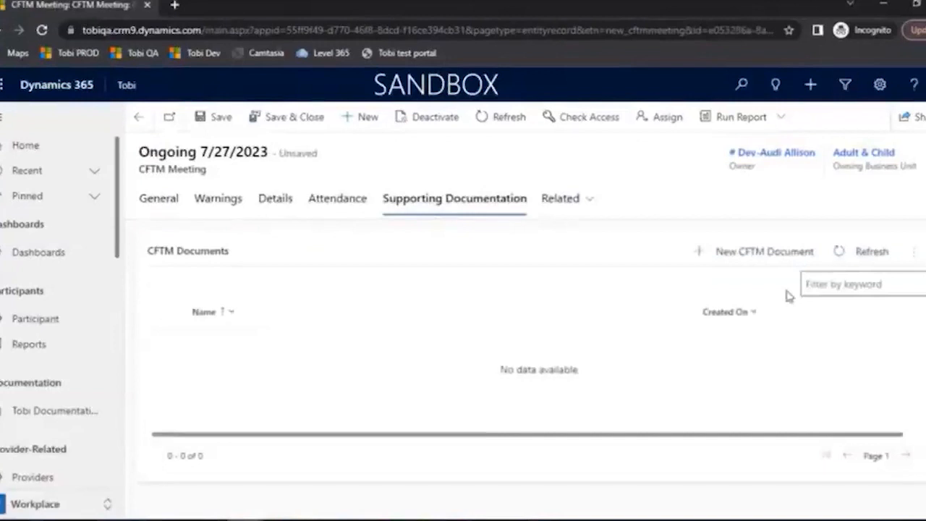
click(703, 254)
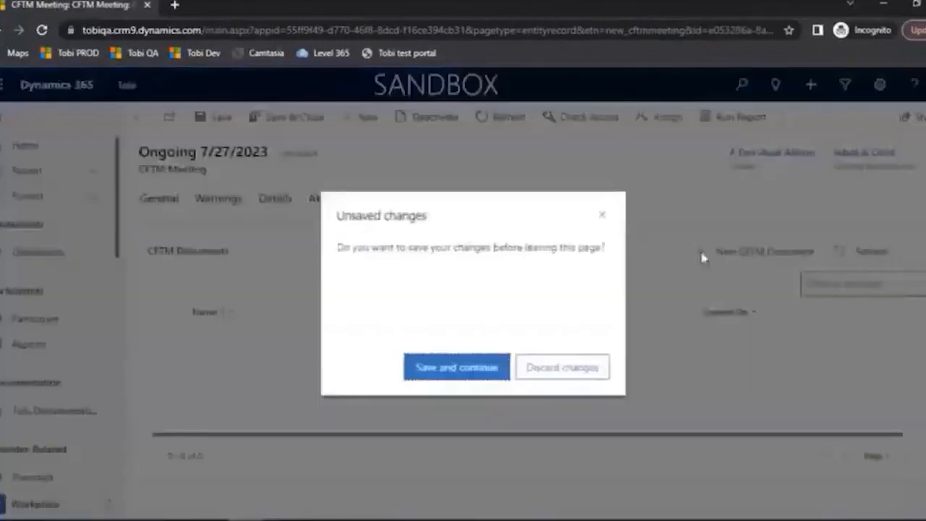
click(581, 367)
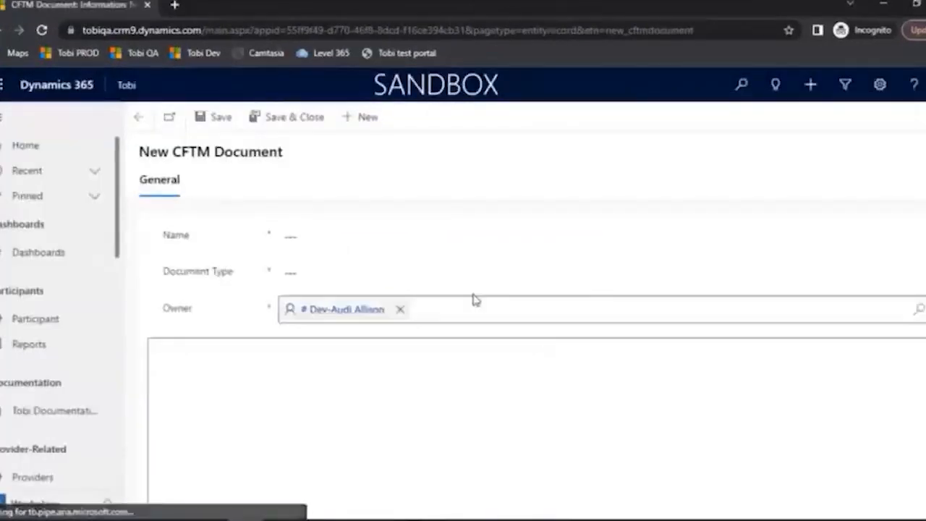
click(343, 237)
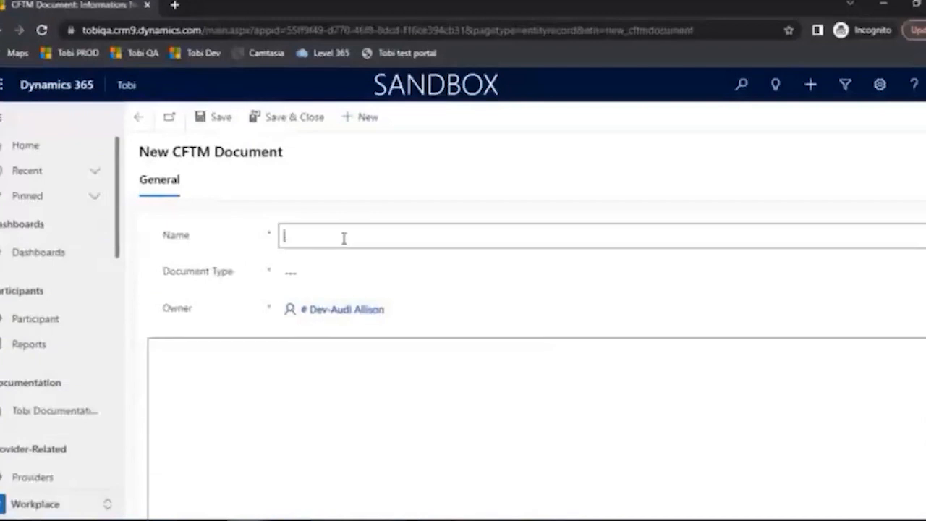
text(Minutes)
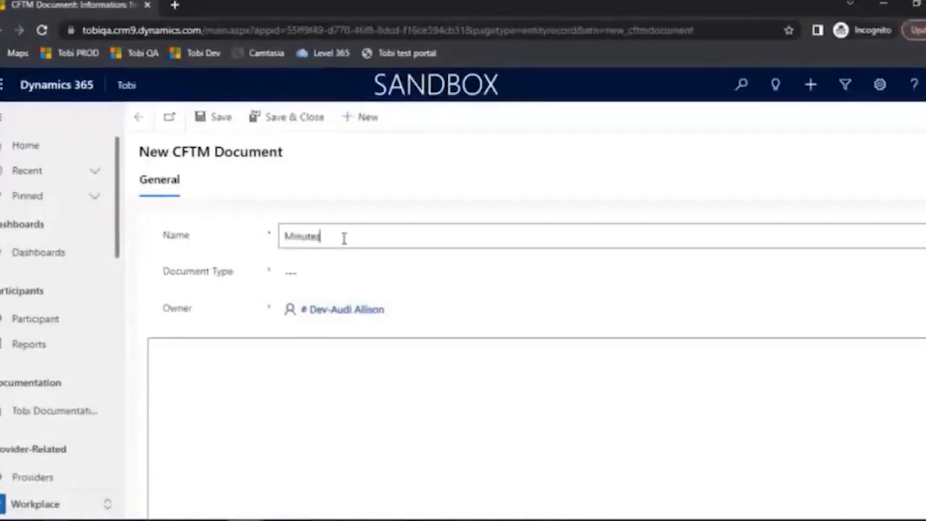
text( 7/27/23)
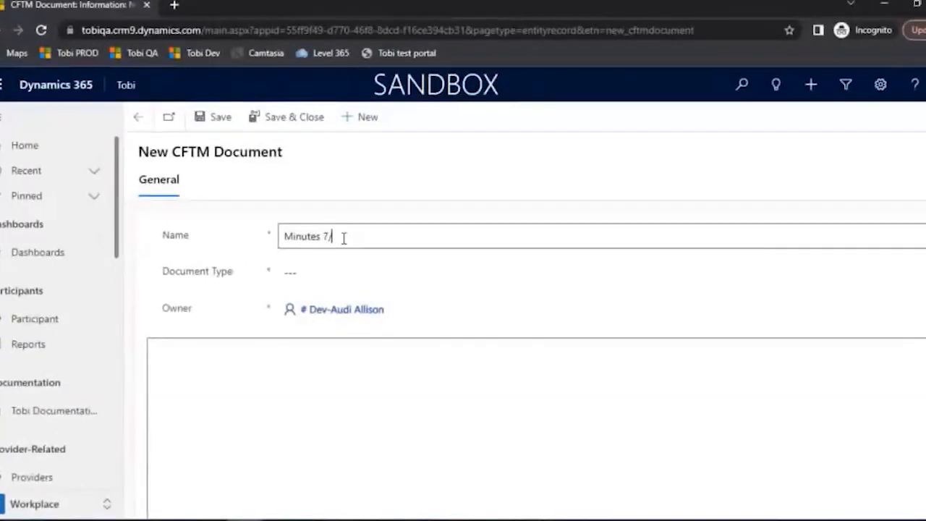
- Set the document type of Minutes 7/27/23 to Meeting Minutes and save the new document record
click(336, 274)
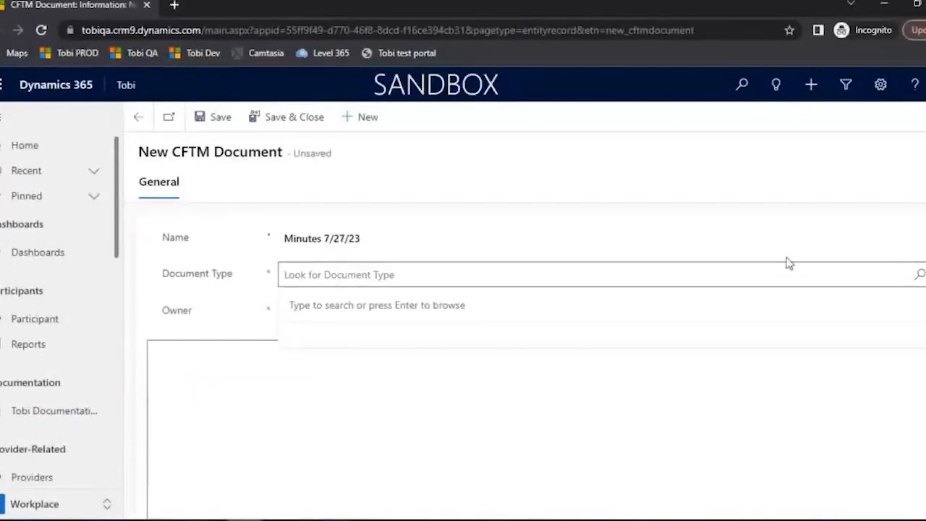
click(920, 274)
click(343, 337)
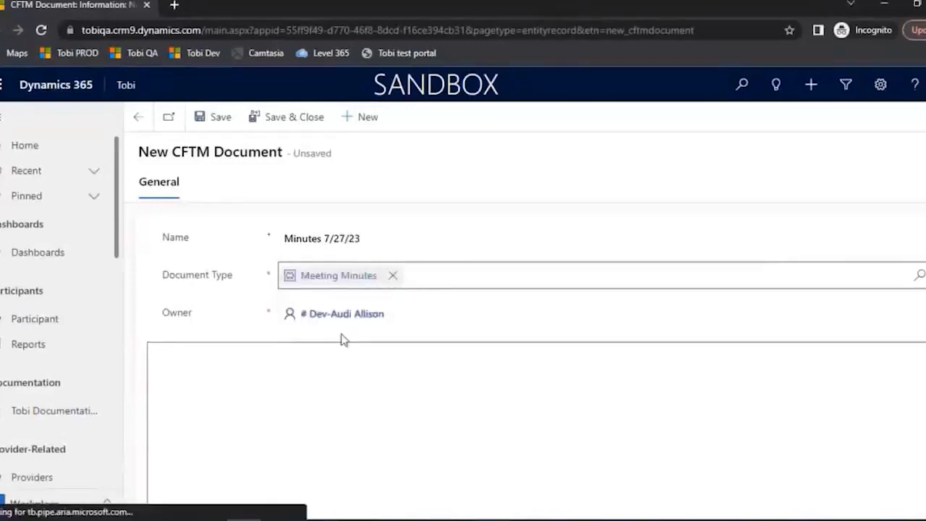
click(219, 118)
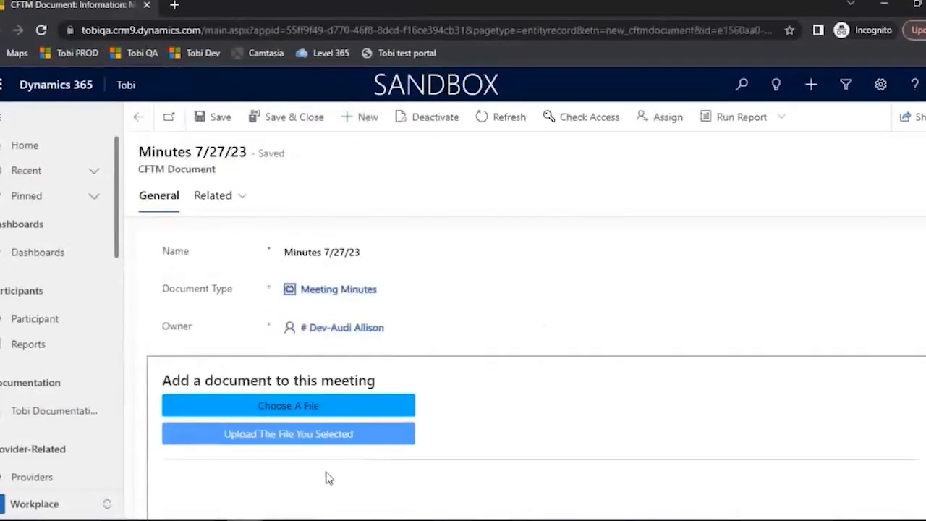
- Upload the file "Sample - meeting minutes" from Downloads to the Minutes 7/27/23 document record
click(289, 406)
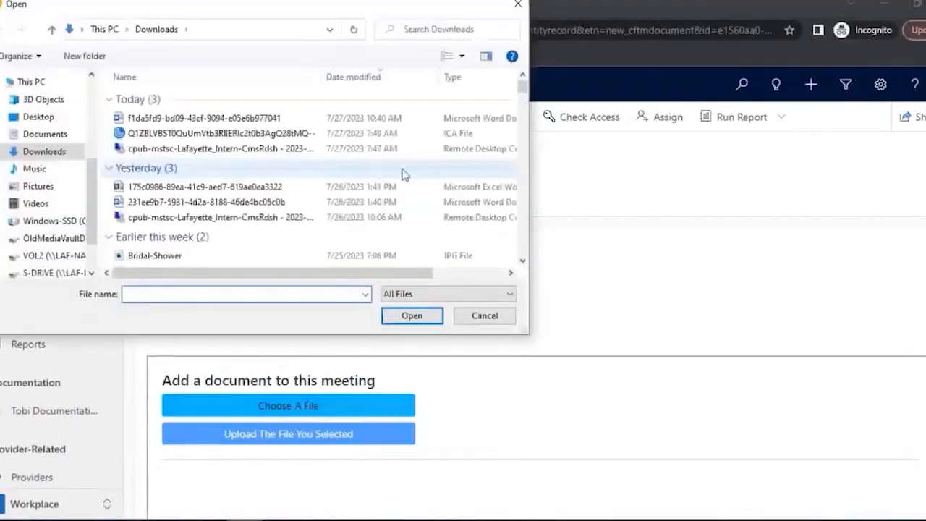
scroll(404, 174, down, 7)
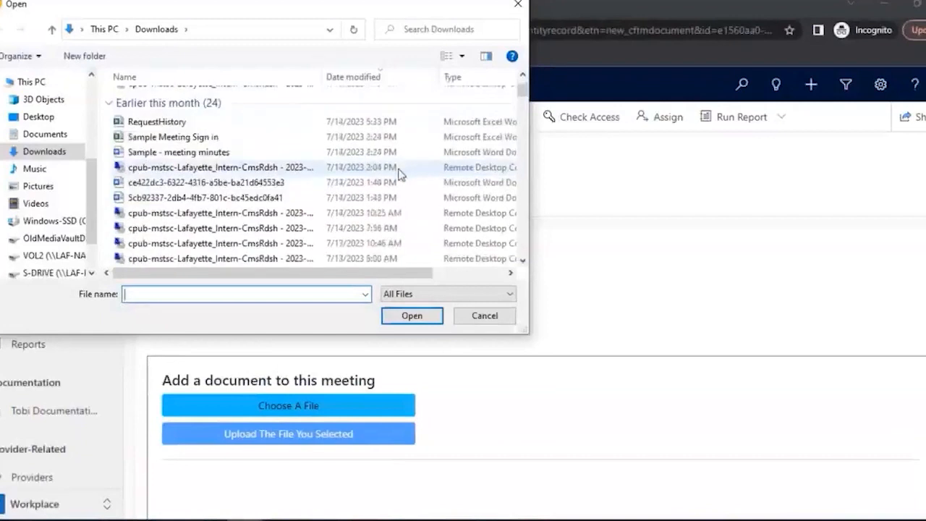
click(175, 152)
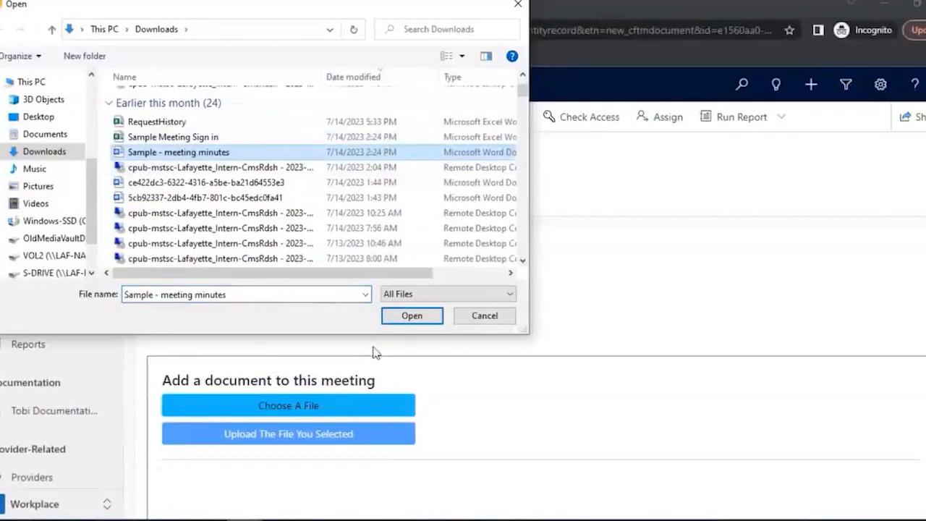
click(409, 315)
click(323, 434)
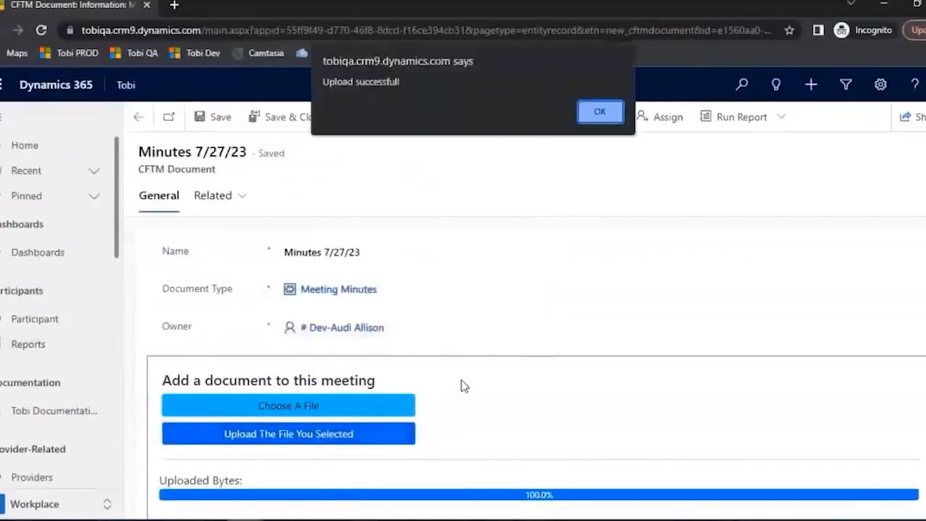
click(600, 109)
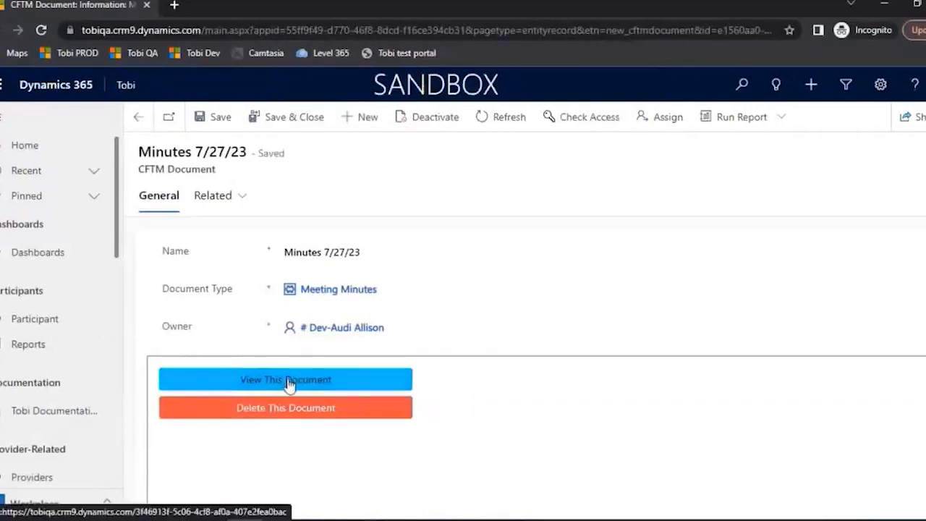
- Save and close the minutes document record and start a new CFTM document for the meeting named "Sign in 7/27/23"
click(272, 119)
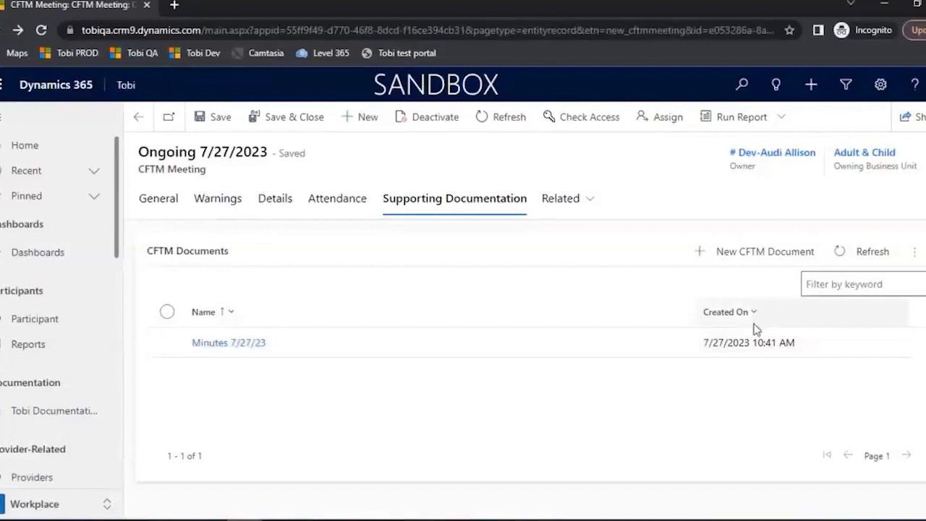
click(750, 251)
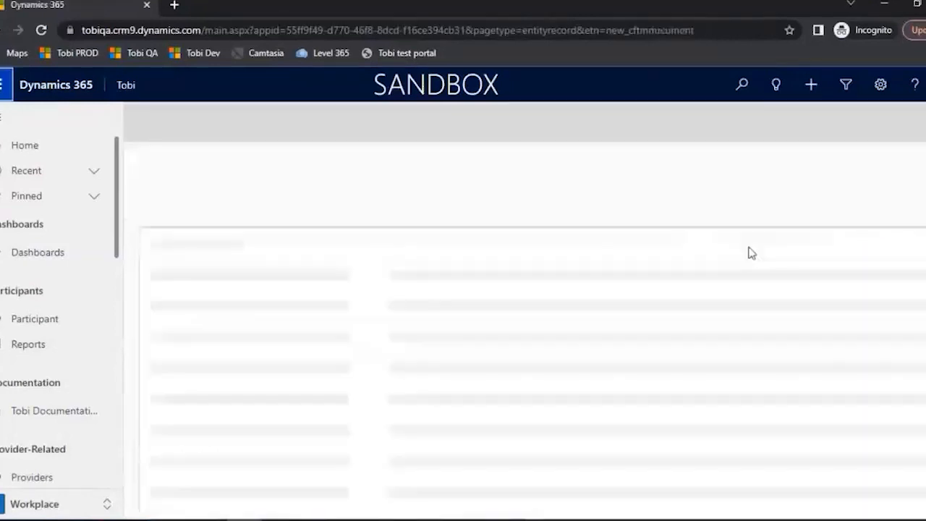
click(347, 238)
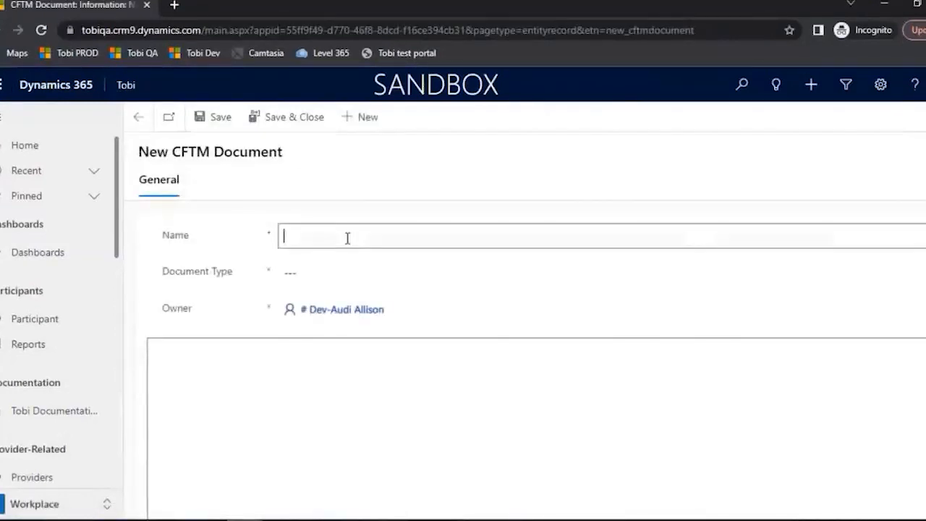
text(Sign)
key(BackSpace)
key(BackSpace)
text(ign in )
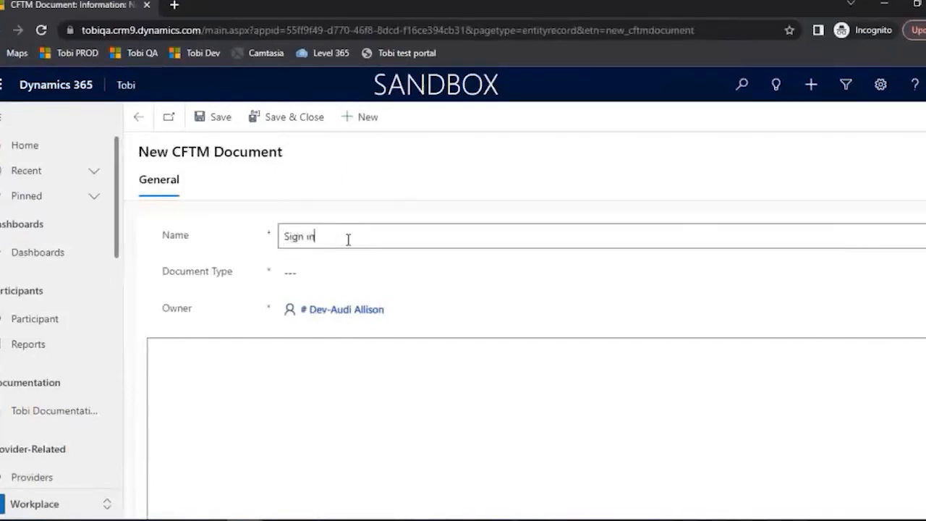
text(7/27/20)
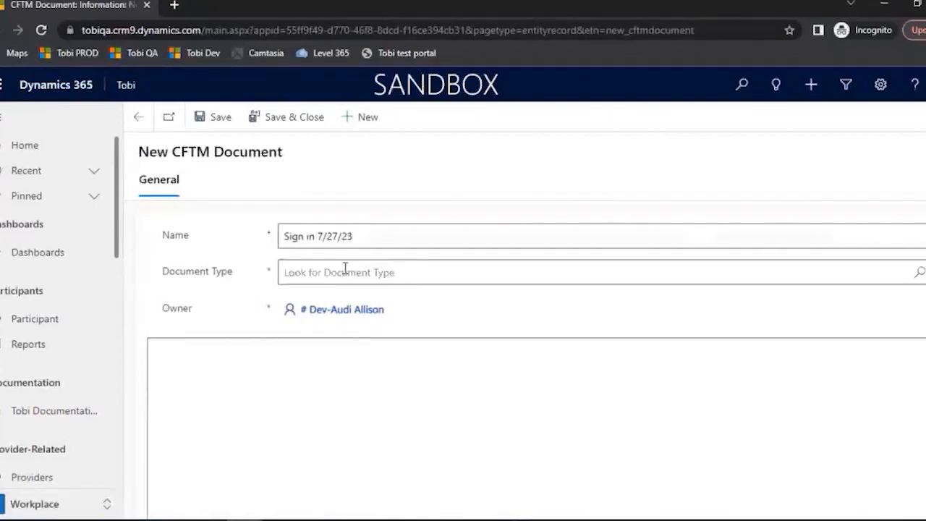
- Set the document type of Sign in 7/27/23 to Meeting Sign-In and save the new document record
click(494, 273)
click(920, 275)
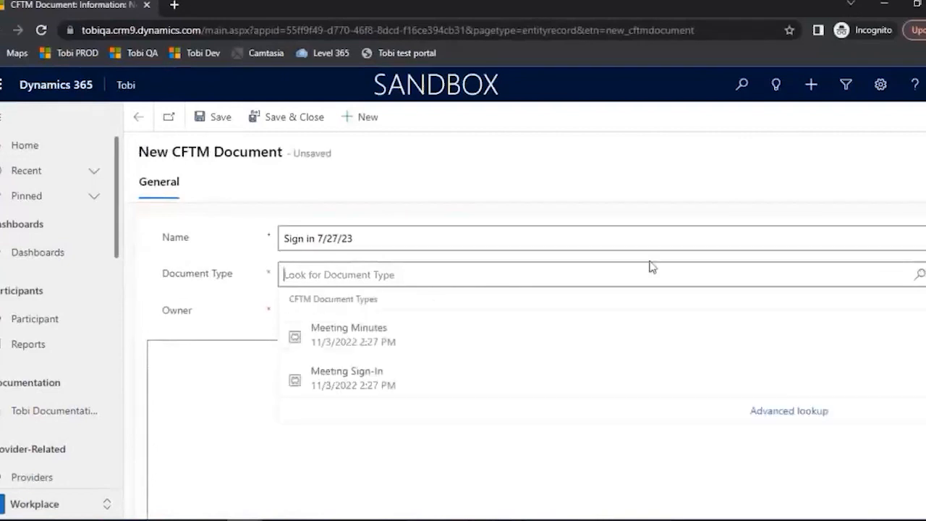
click(374, 385)
click(217, 118)
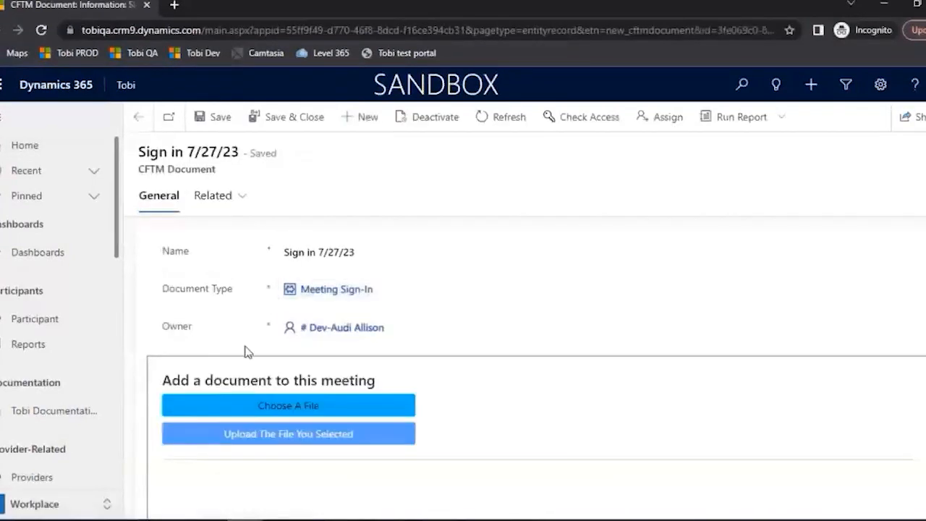
- Upload the file "Sample Meeting Sign in" from Downloads to the Sign in 7/27/23 document record
click(307, 407)
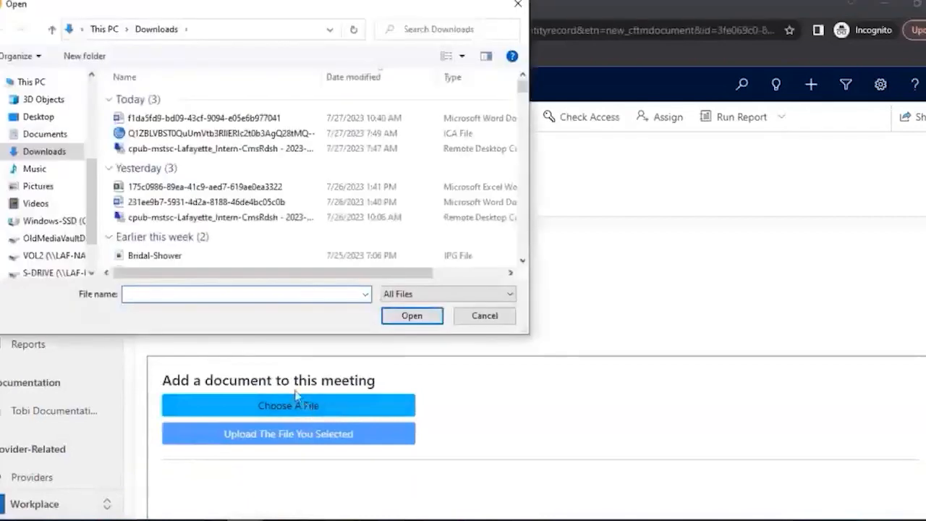
scroll(245, 204, down, 5)
scroll(244, 203, down, 2)
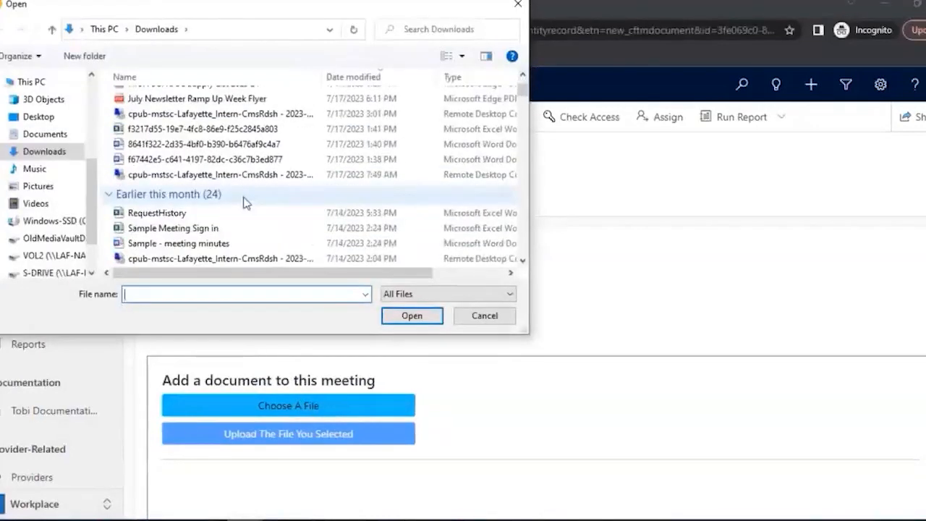
click(201, 229)
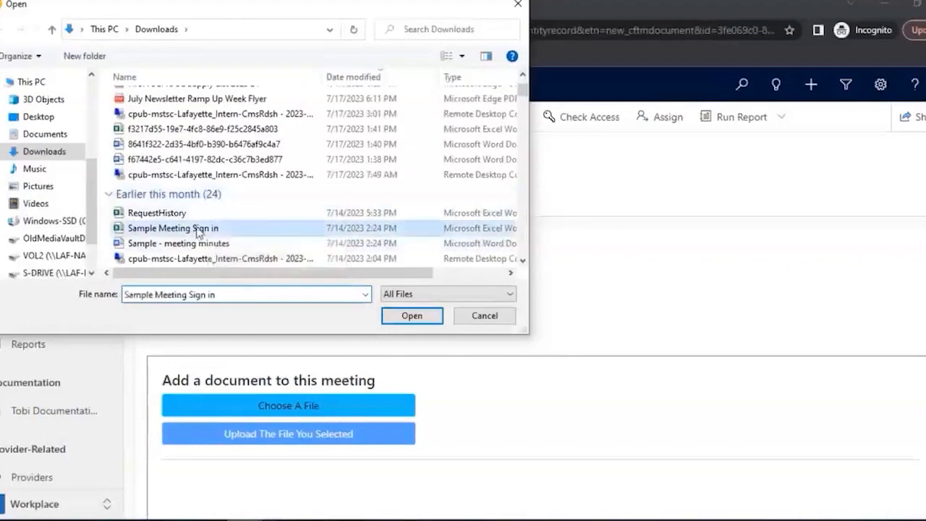
click(413, 316)
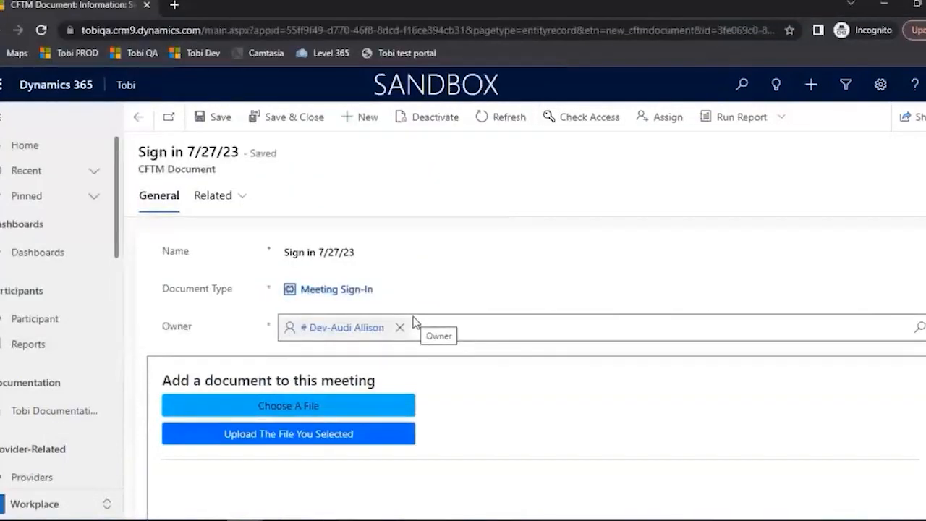
click(317, 439)
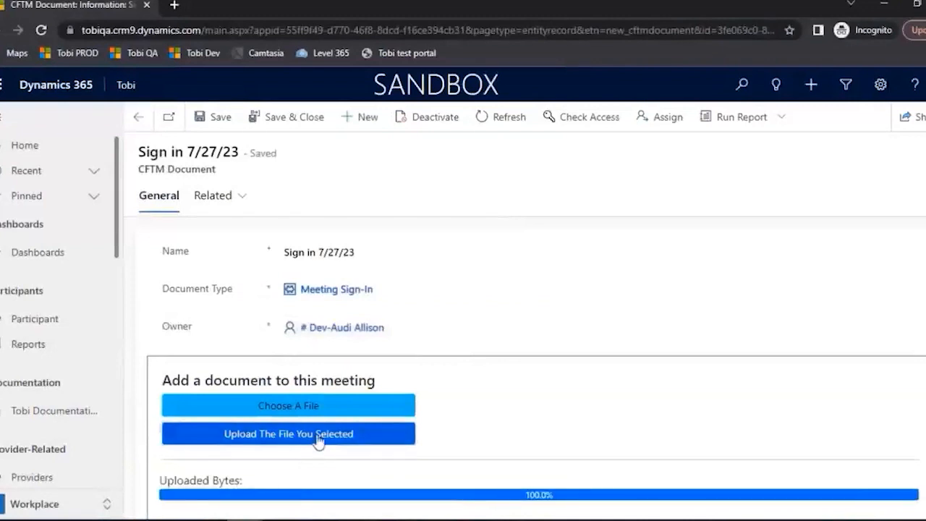
click(595, 110)
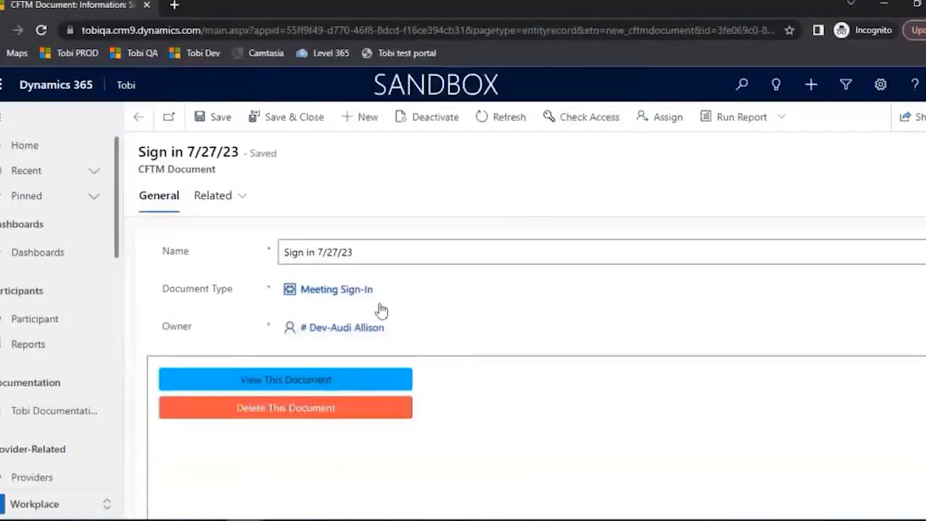
- View the uploaded sign-in sheet in Excel, close it, and save and close the Sign in 7/27/23 document record
click(302, 381)
click(47, 500)
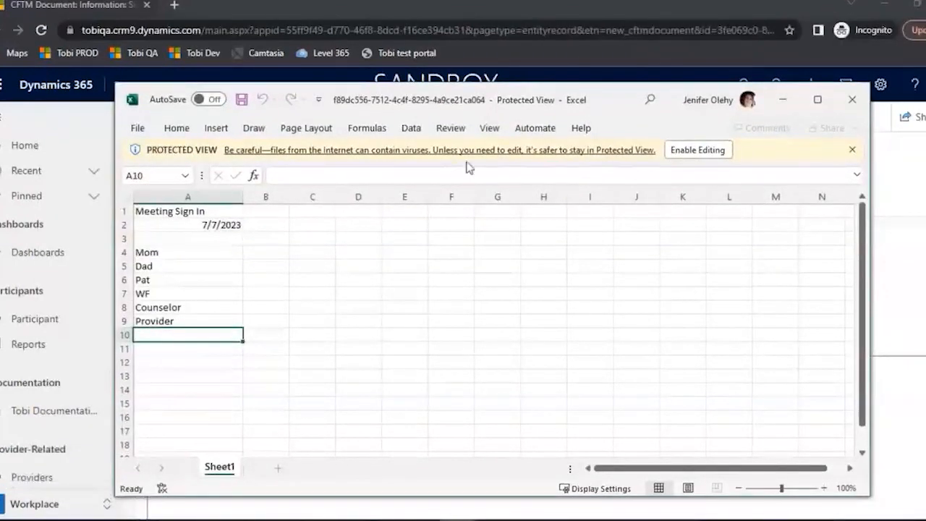
click(851, 99)
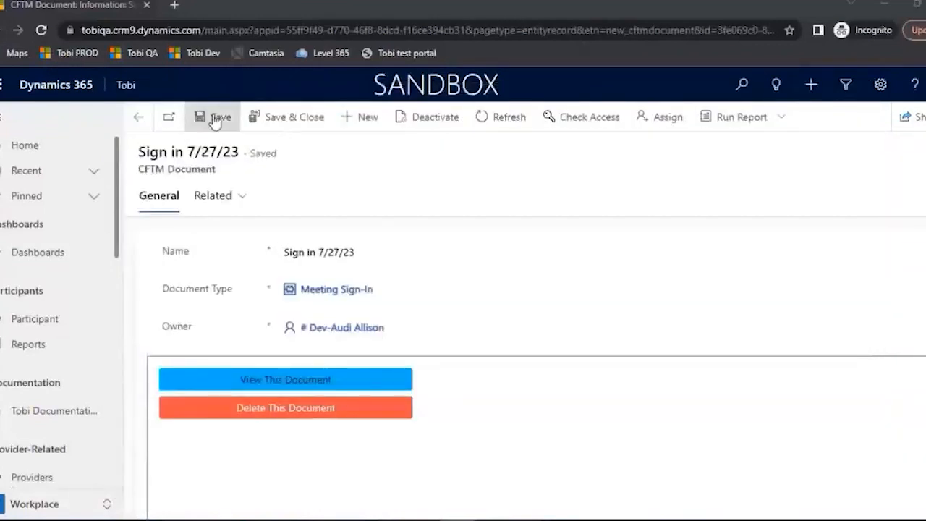
click(273, 123)
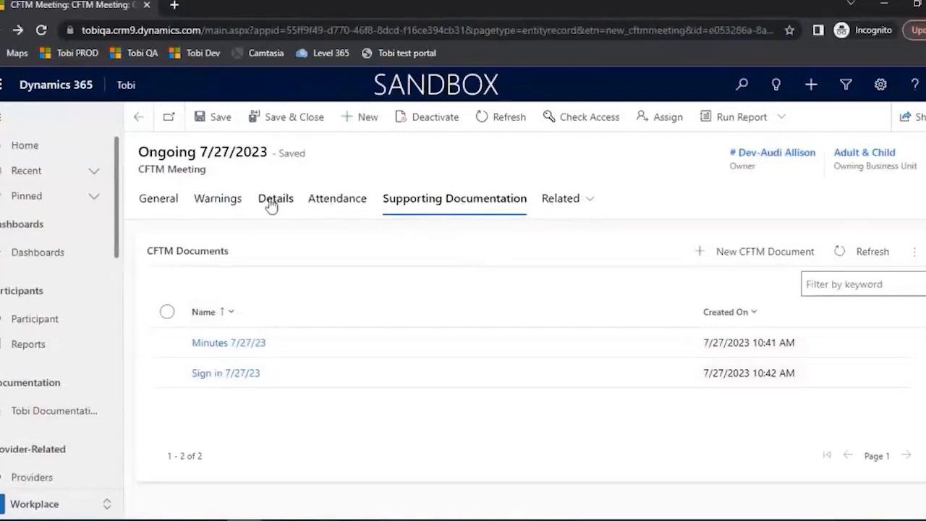
- Set Submit to Yes in the general information of the Ongoing 7/27/2023 meeting and save the meeting
click(239, 206)
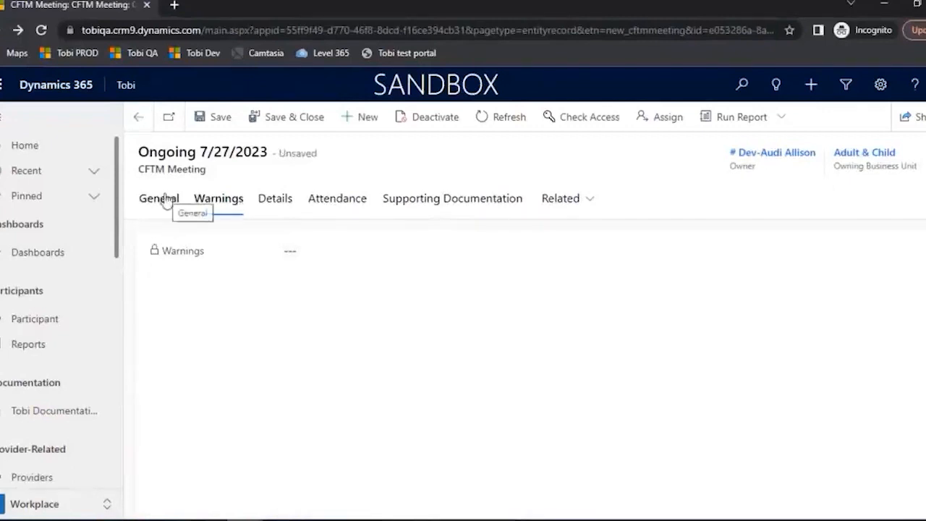
click(165, 200)
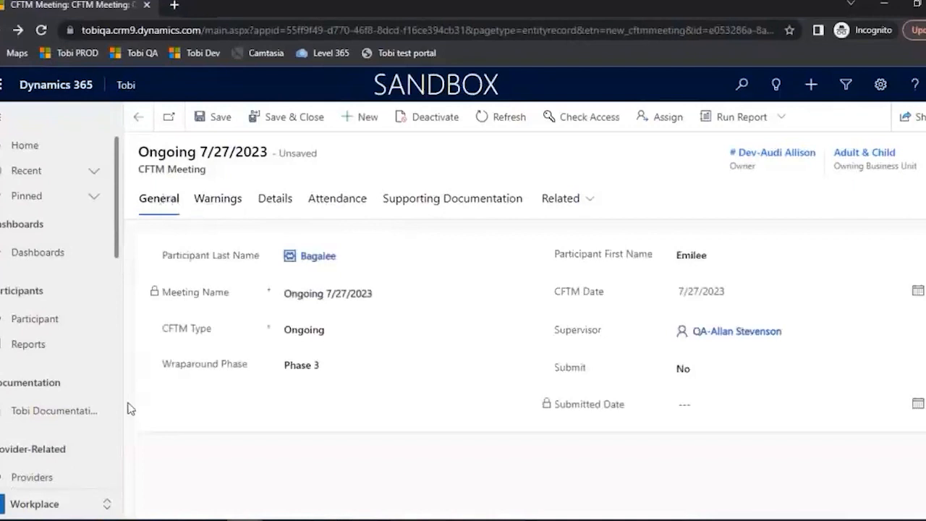
click(704, 371)
click(695, 407)
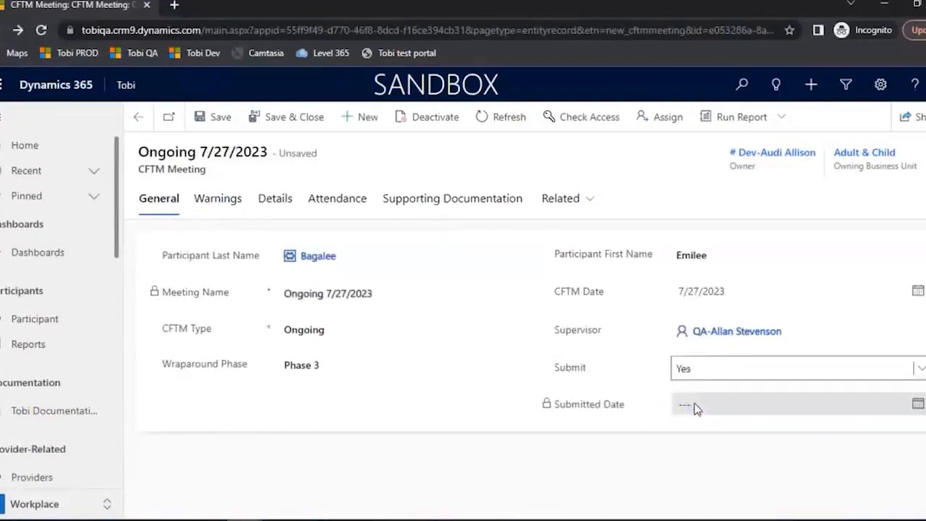
click(213, 117)
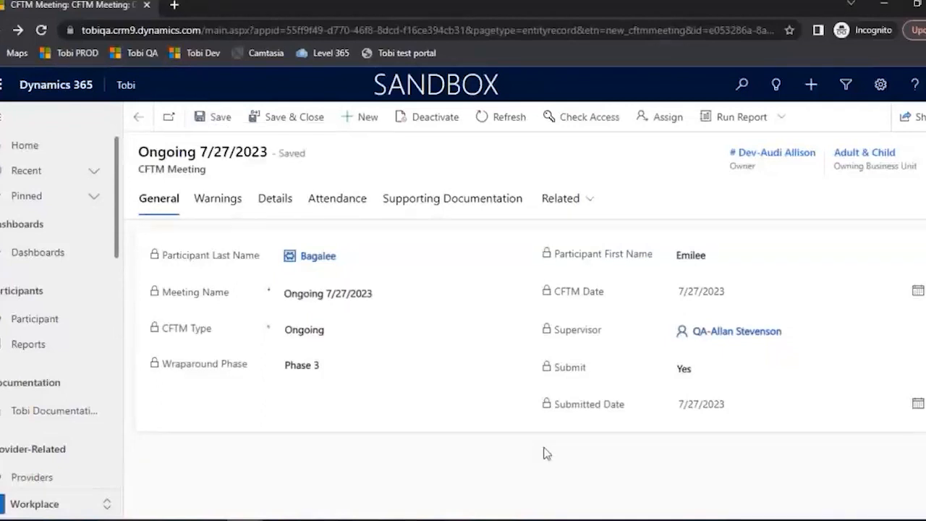
- Reopen Minutes 7/27/23 from the submitted meeting's supporting documentation to check the available document actions, and return to the meeting
click(448, 205)
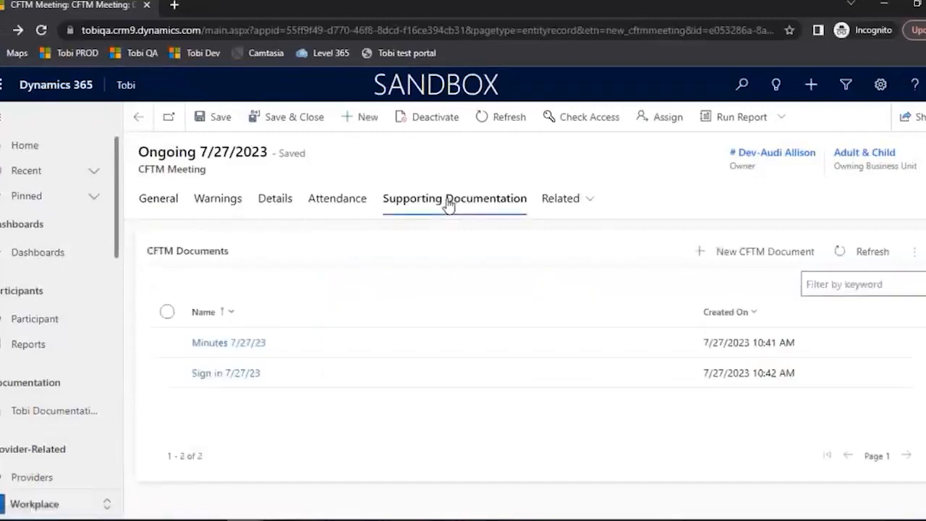
click(246, 347)
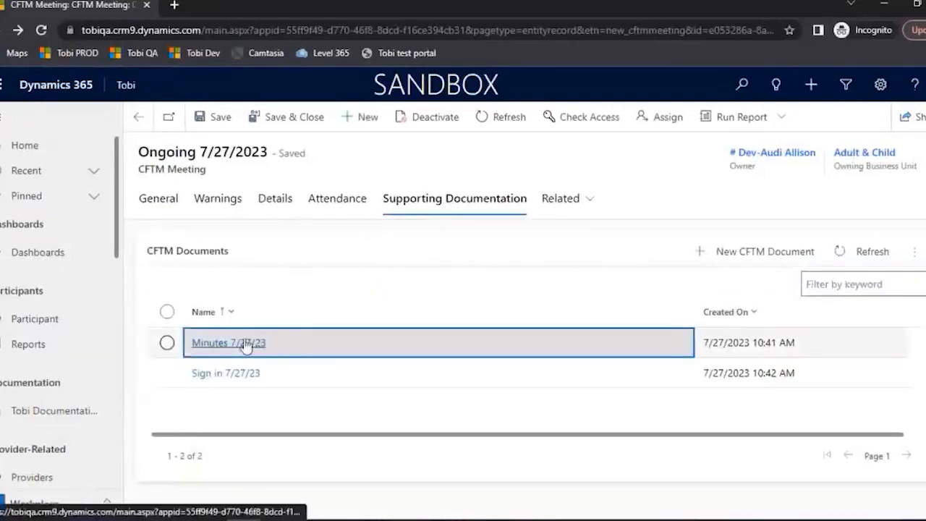
click(245, 345)
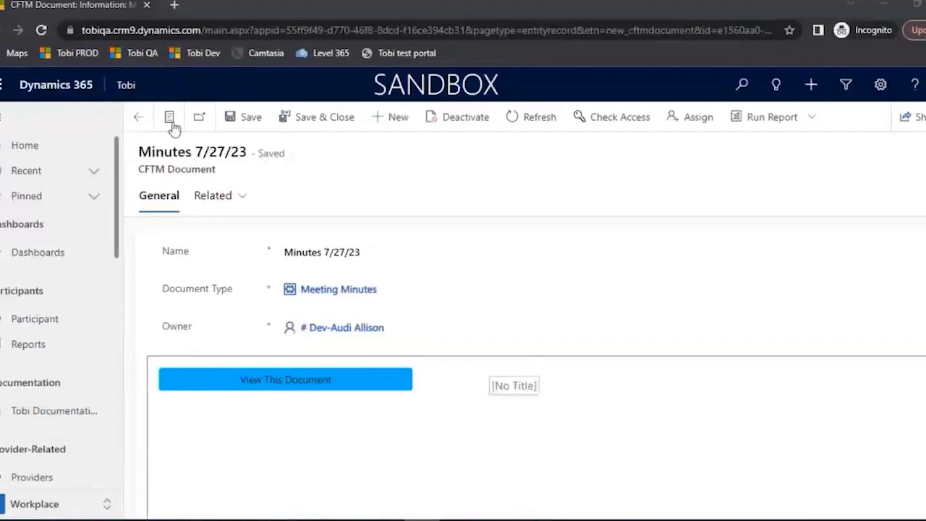
click(291, 126)
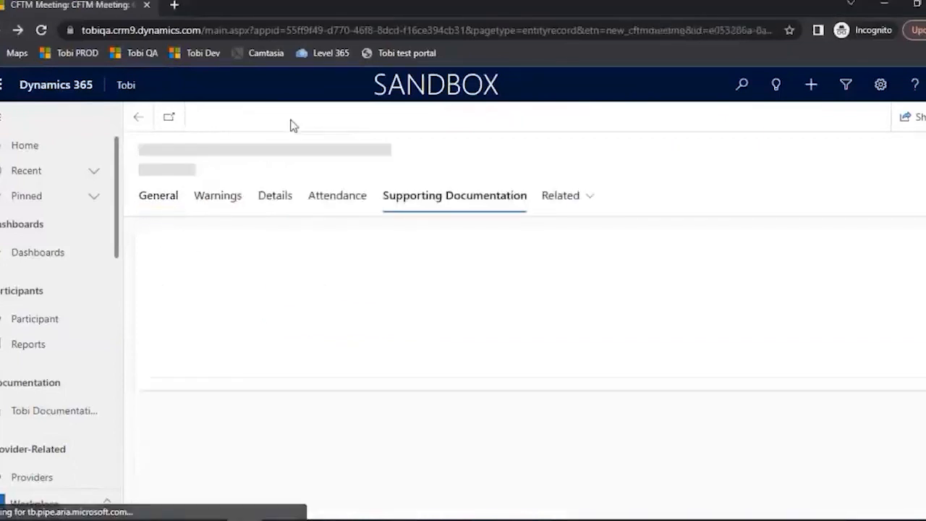
- Return from the meeting to the participant's CFTM meetings list, dismissing the unavailable record and discarding unsaved changes
click(145, 118)
click(548, 369)
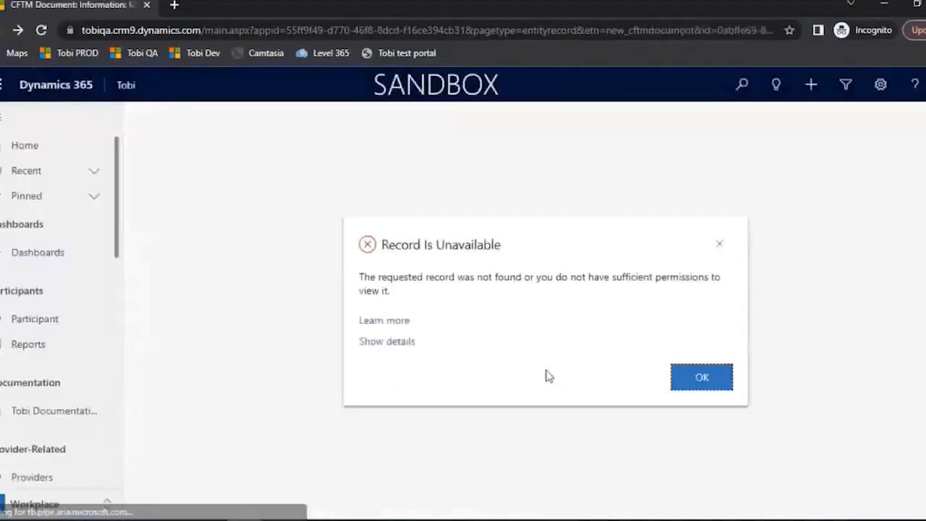
click(702, 375)
click(137, 118)
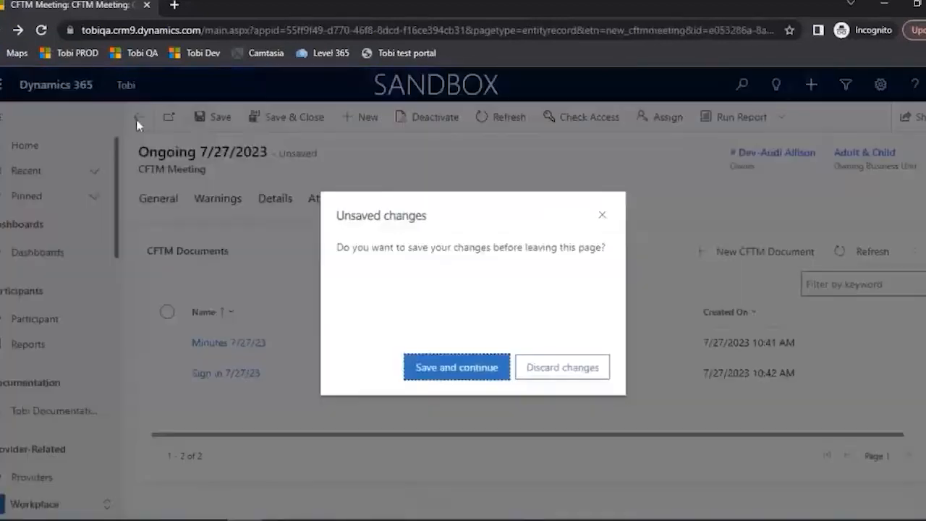
click(584, 375)
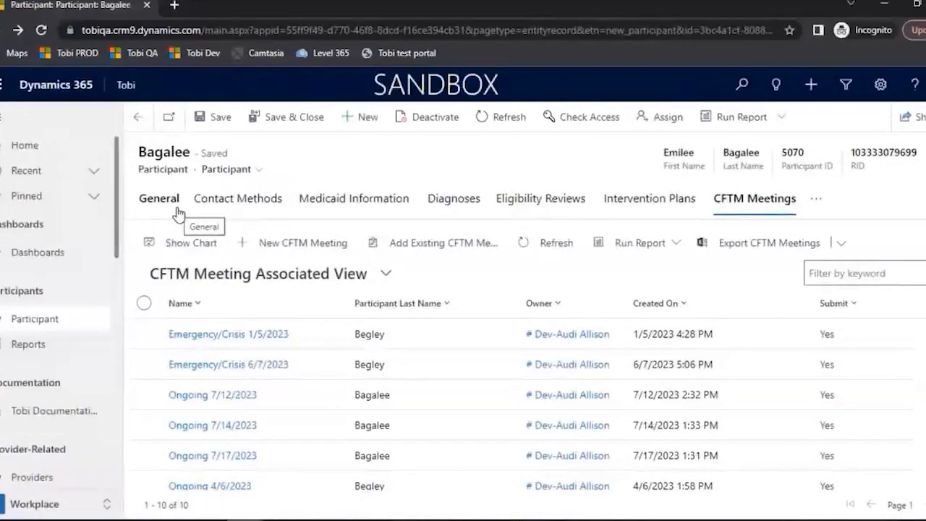
- Open the participant's in-progress annual care plan, set Ready To Submit to Yes and acknowledge the CFTM reminder
click(814, 202)
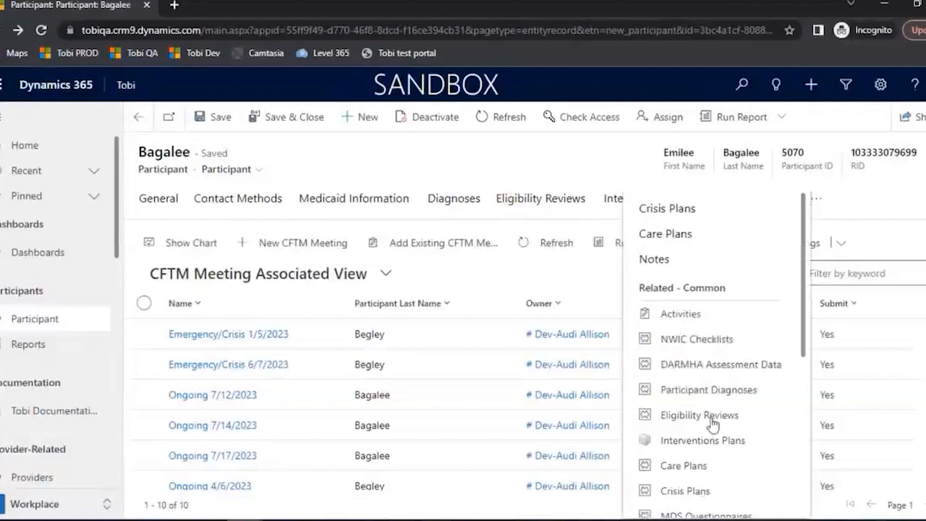
click(680, 465)
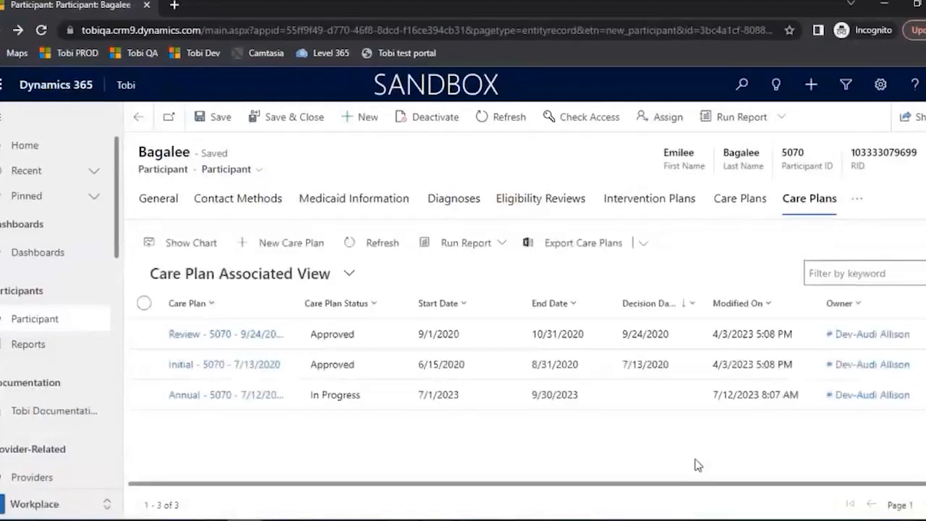
click(259, 400)
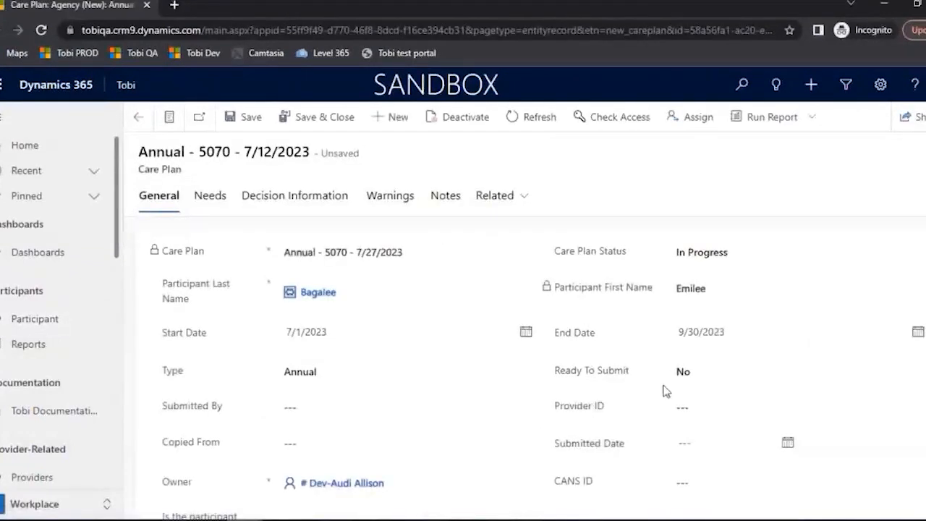
click(693, 376)
click(697, 406)
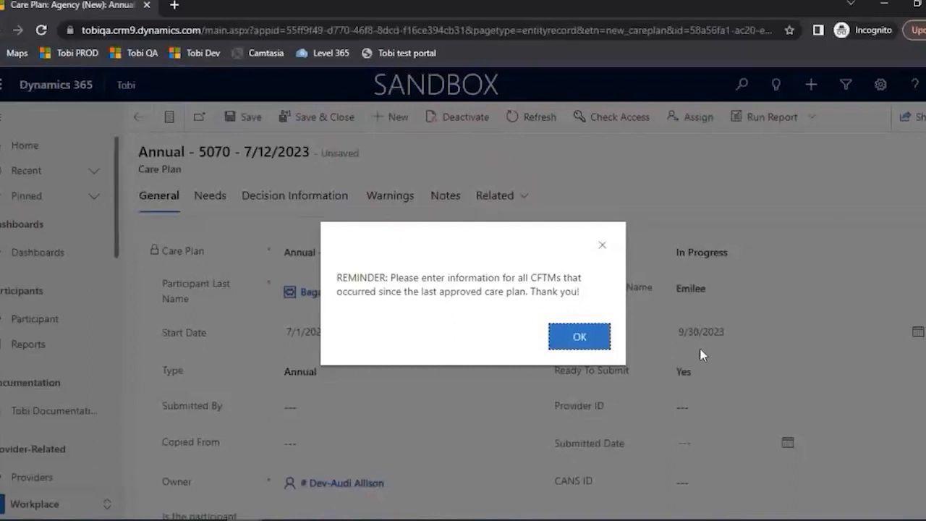
click(579, 337)
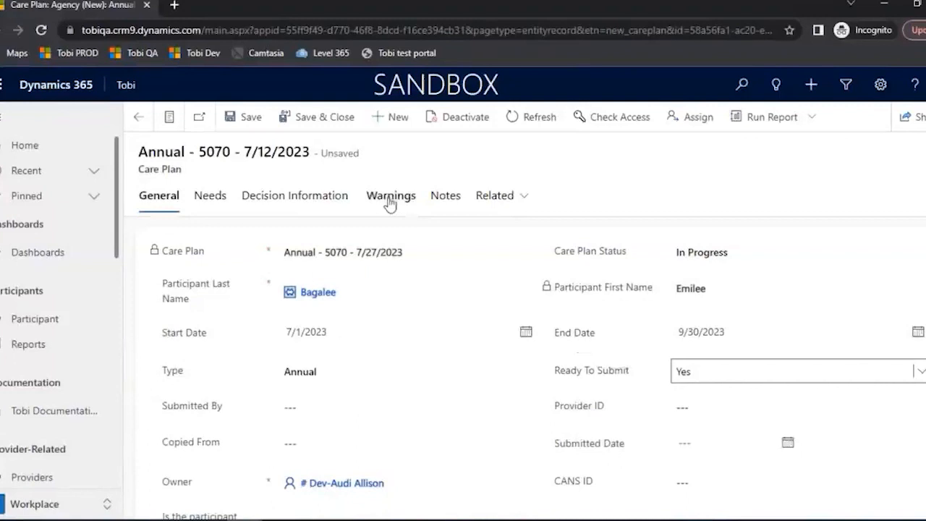
- Leave the annual care plan without saving its changes and open the dashboard
click(140, 119)
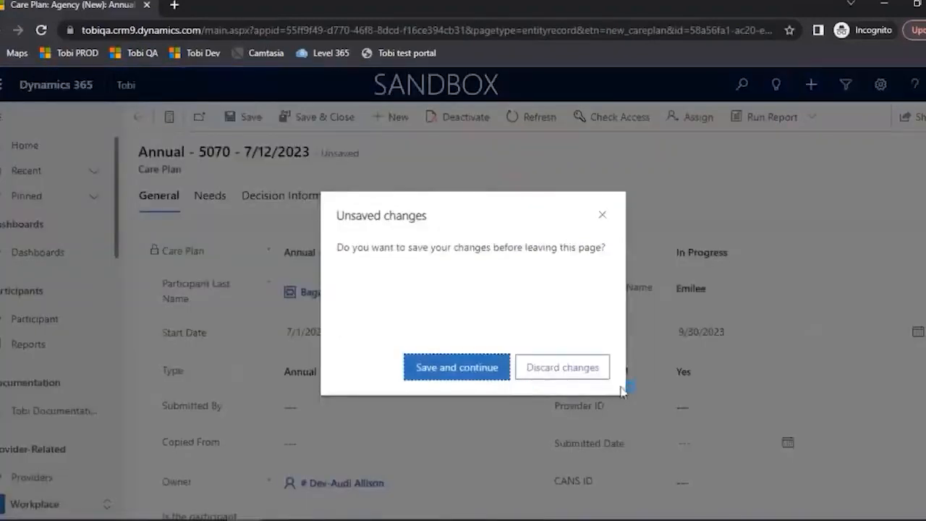
click(595, 372)
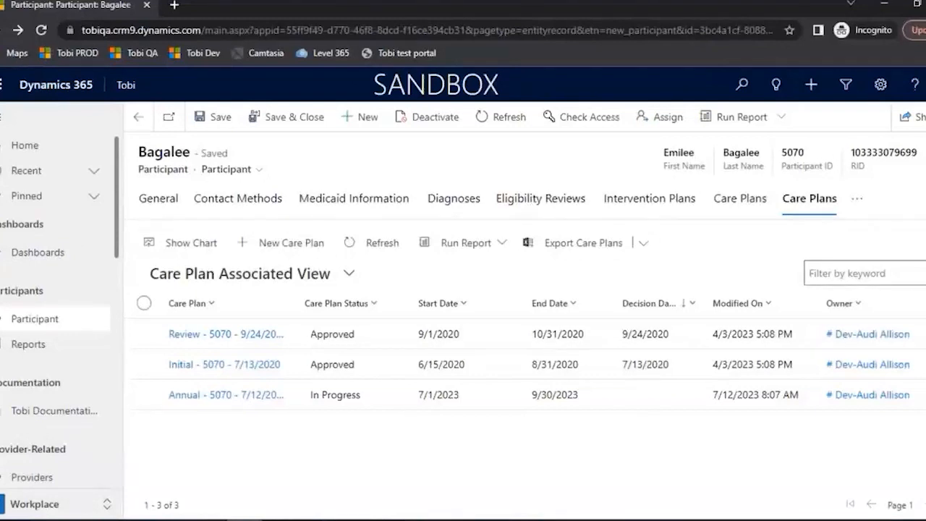
click(19, 254)
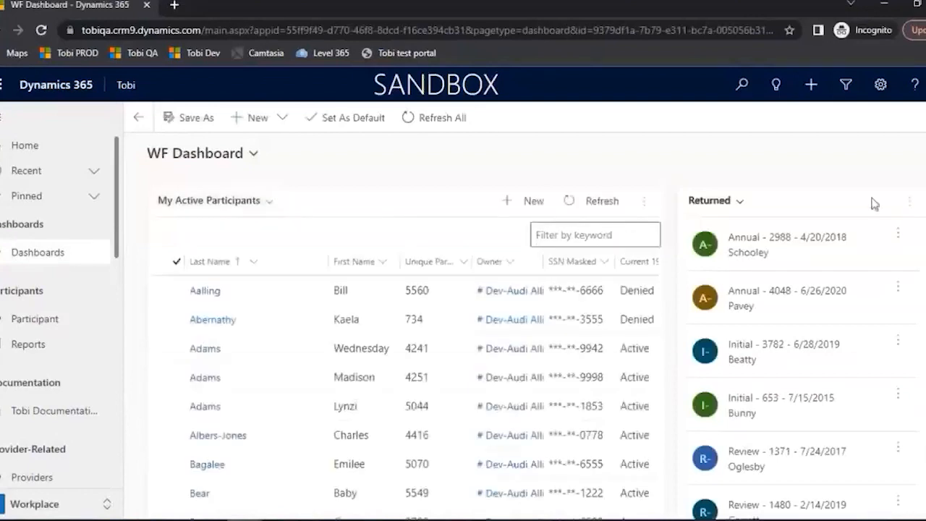
- Open the full list of records from the My CFTM Tasks section of the WF Dashboard
scroll(535, 354, down, 10)
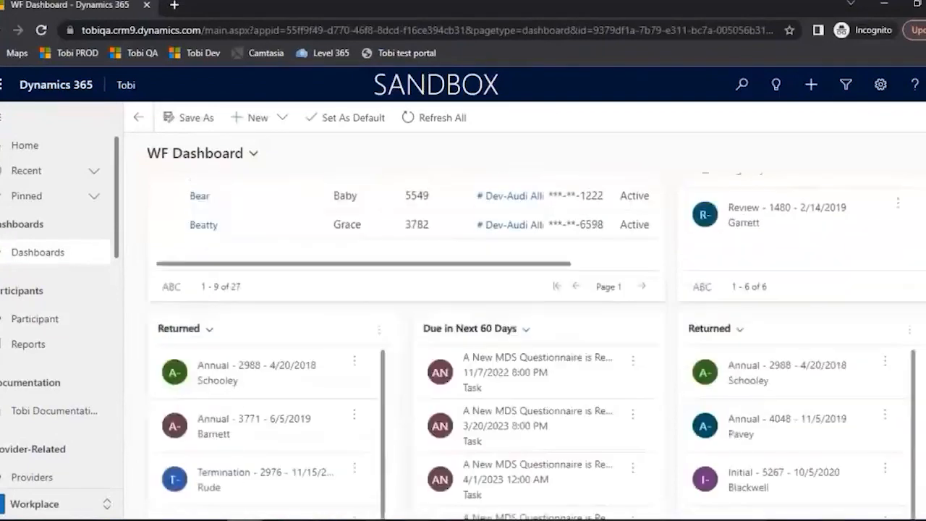
scroll(535, 354, down, 2)
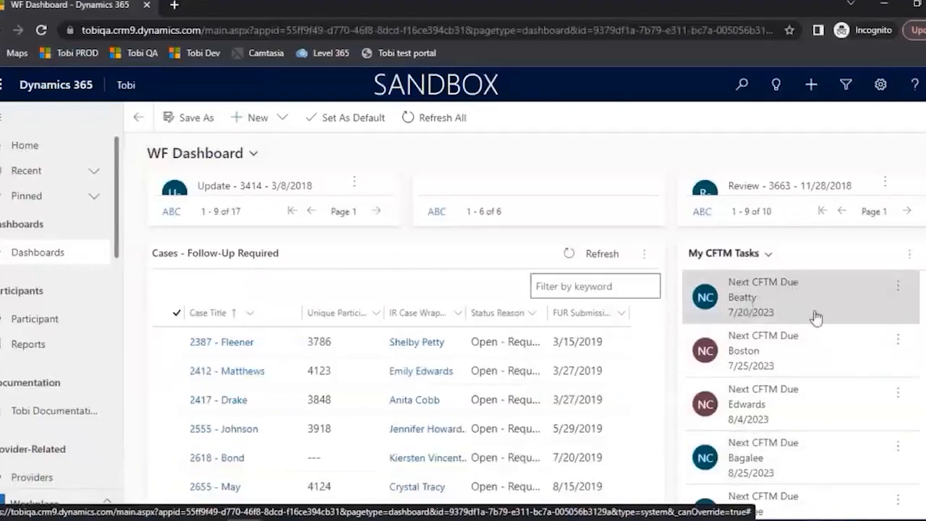
click(911, 259)
click(834, 392)
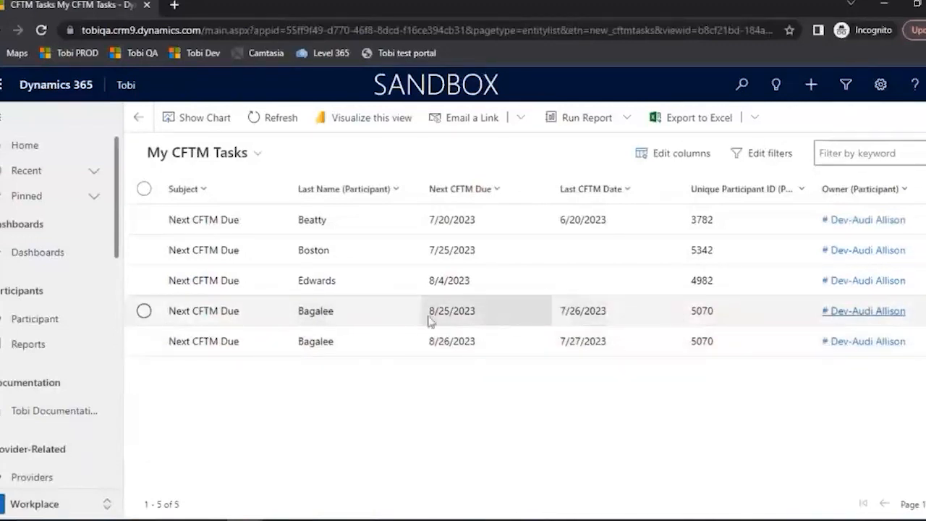
- Open the Next CFTM Due task dated 8/25/2023, mark it complete and return to the My CFTM Tasks list
click(334, 318)
double_click(334, 318)
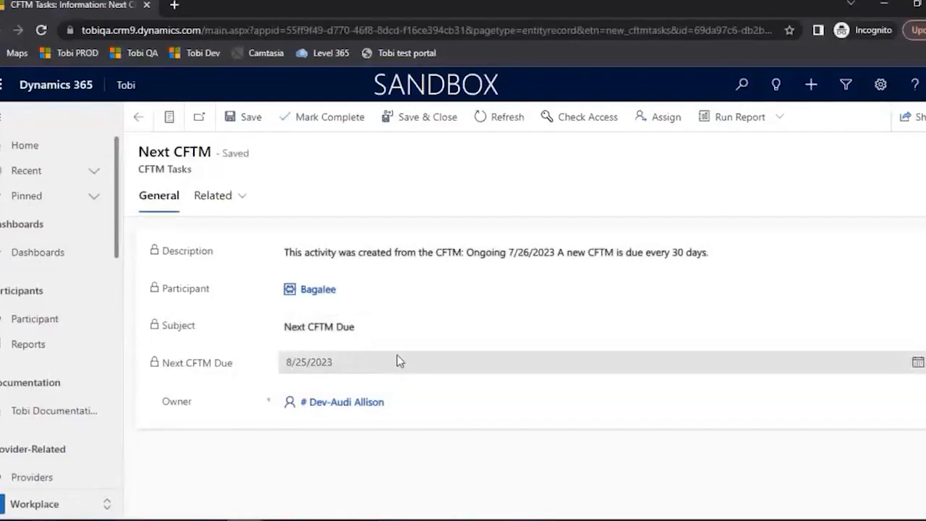
click(304, 126)
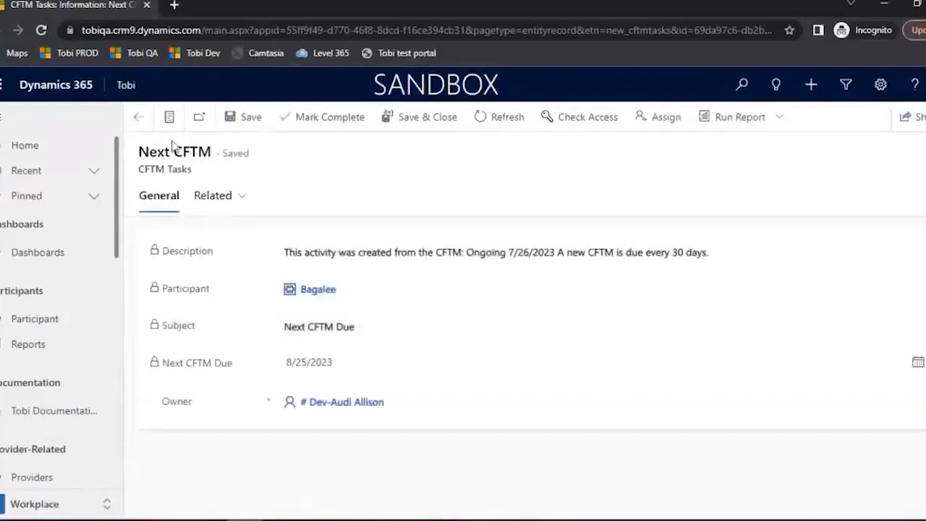
click(137, 123)
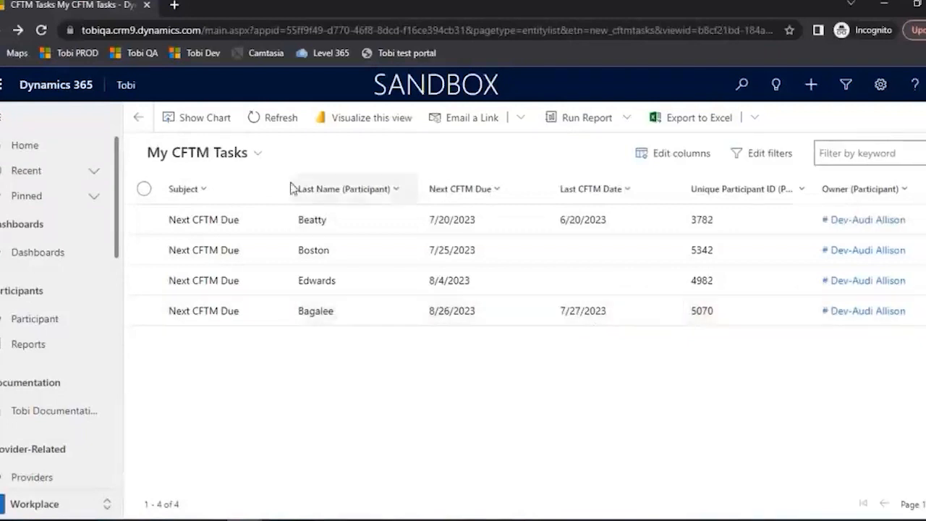
- Return from the task list to the WF Dashboard and switch to the CFTM Dashboard
click(140, 119)
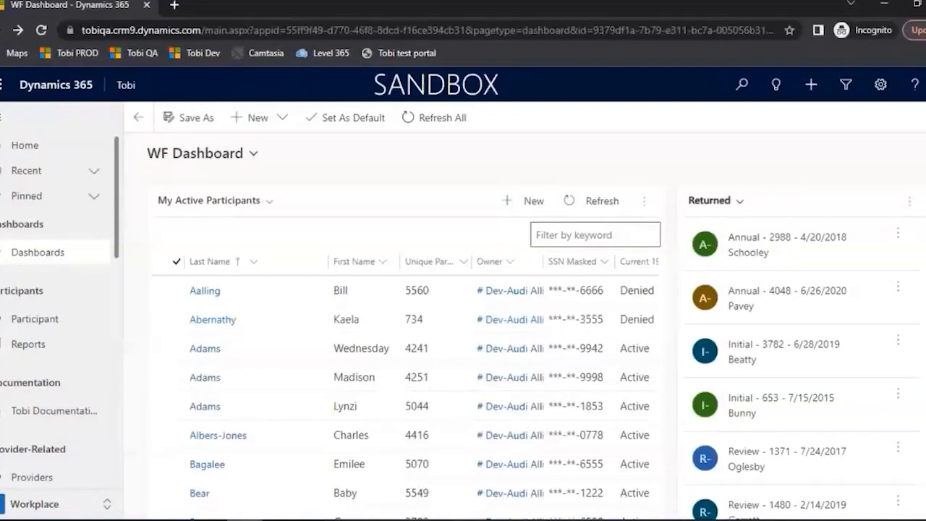
click(254, 154)
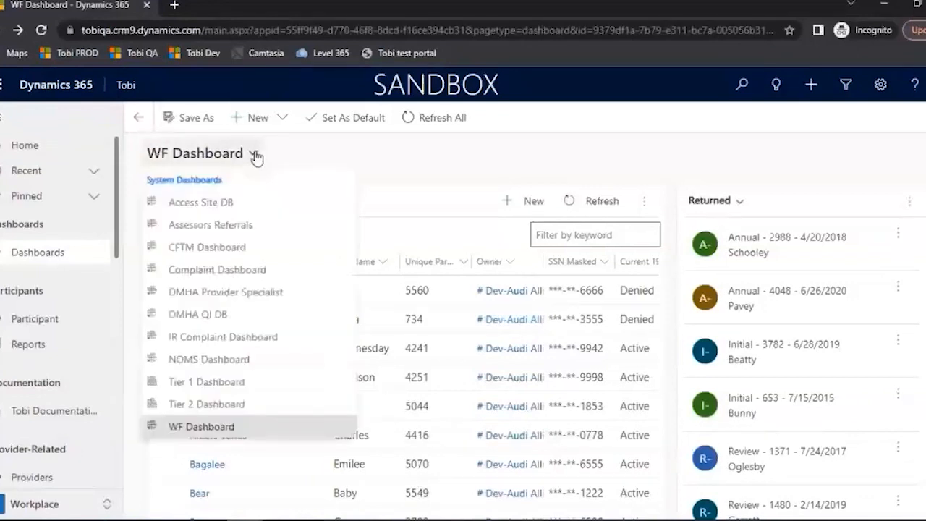
click(240, 249)
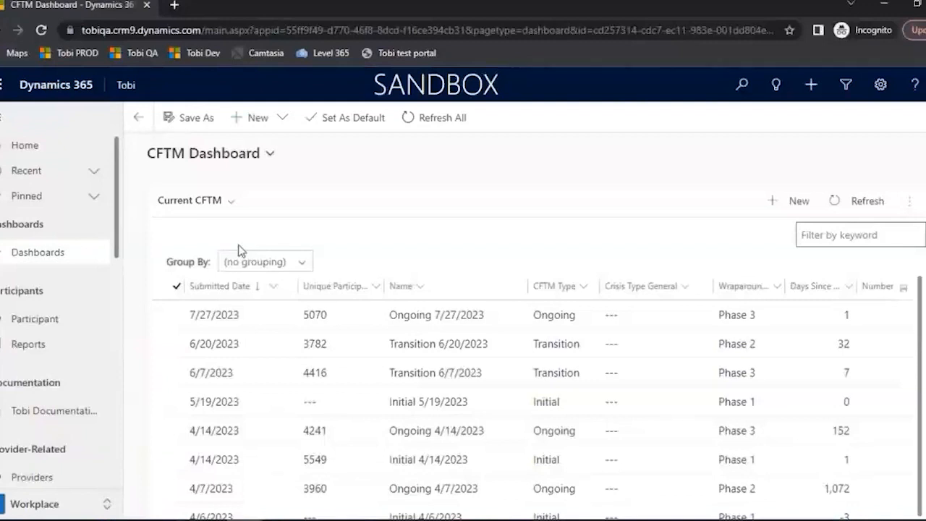
- Look over the Current CFTM section of the dashboard and open its full list of records
scroll(255, 319, down, 1)
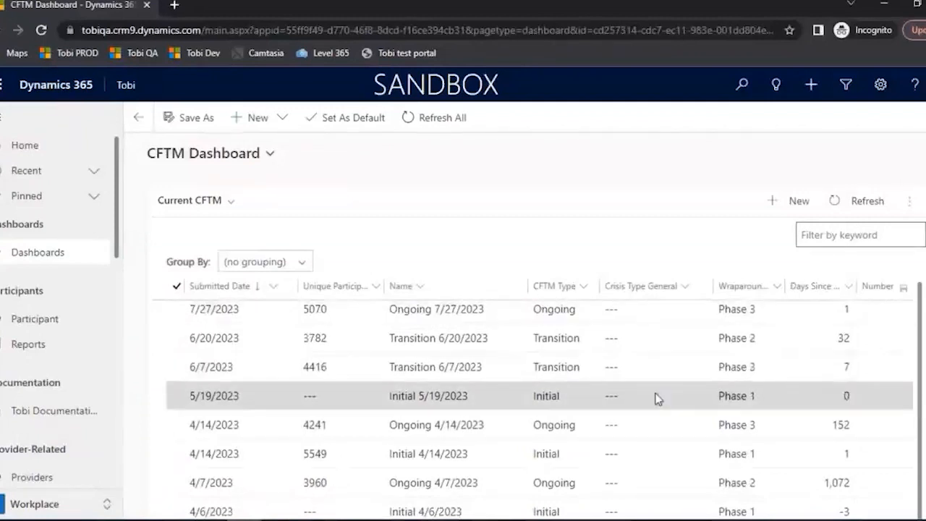
scroll(657, 391, up, 1)
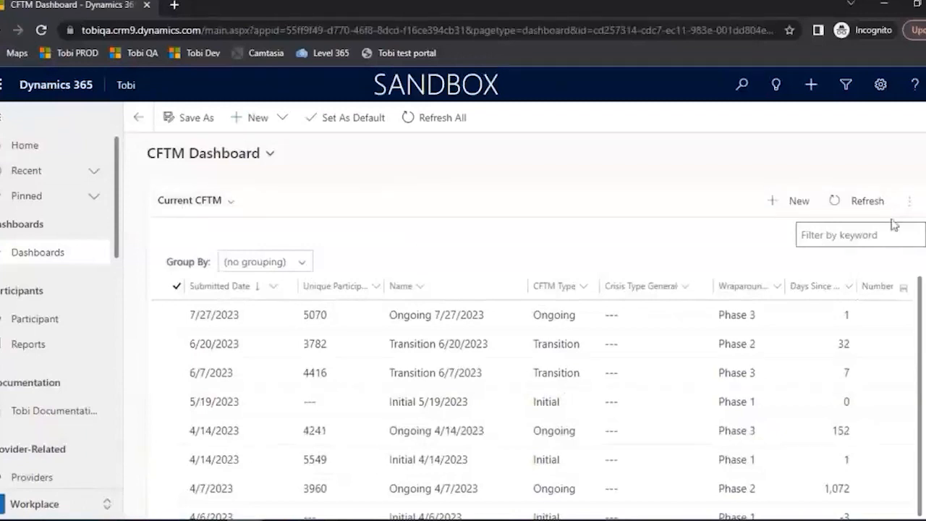
click(913, 207)
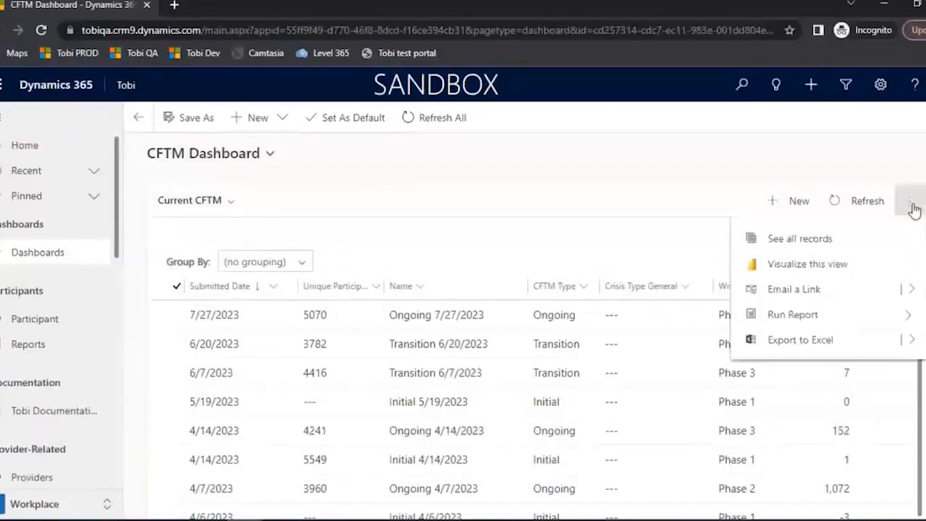
click(868, 240)
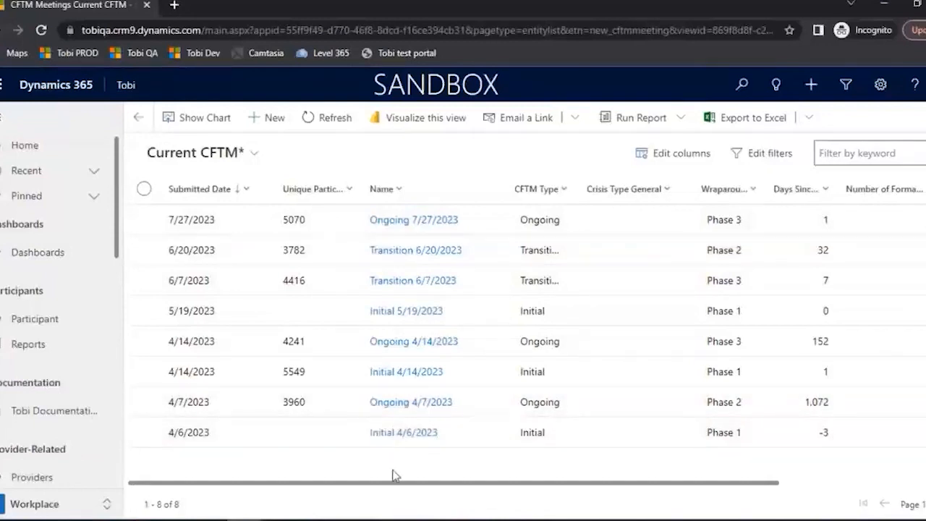
- Widen the Days Since Last column in the Current CFTM list and examine the columns through Owner
drag(835, 181, 861, 185)
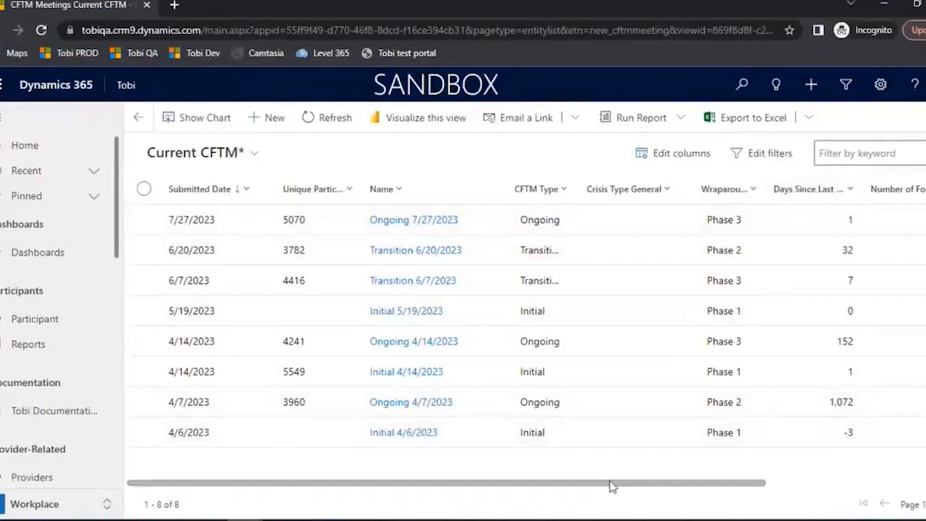
drag(610, 487, 758, 484)
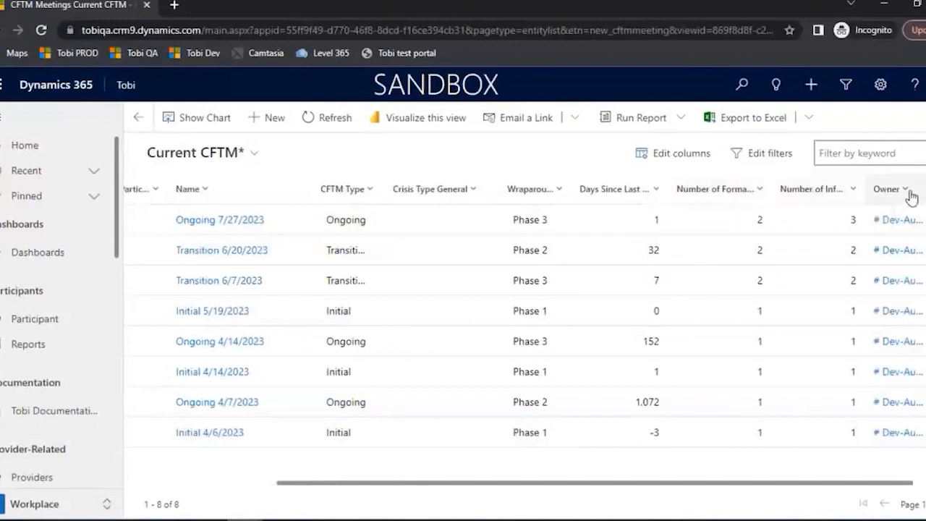
drag(632, 488, 461, 490)
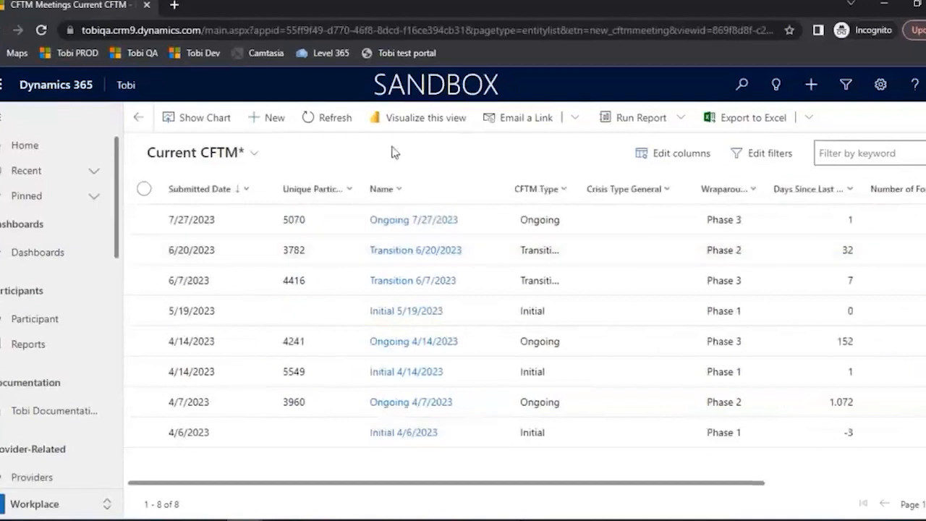
- Filter the Current CFTM list to Phase 3 meetings by the Wraparound column, review the matches and clear the filter
click(753, 191)
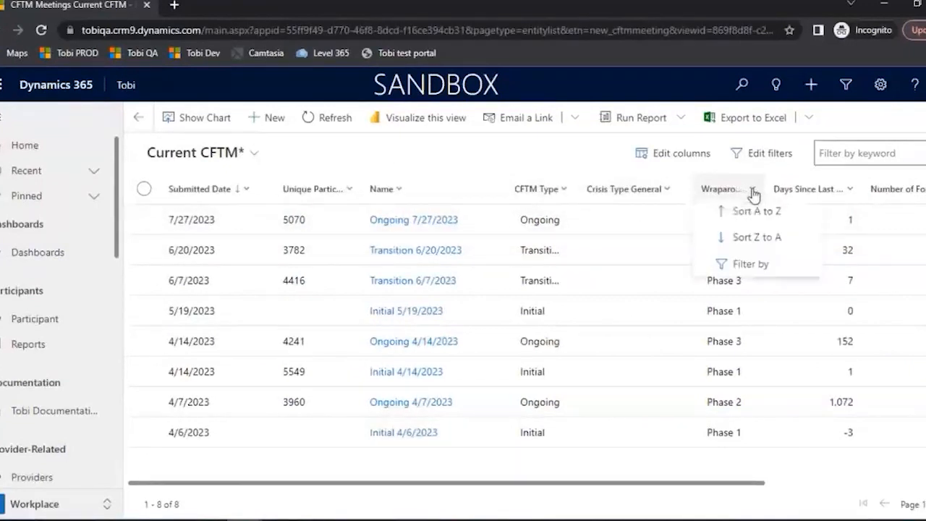
click(749, 263)
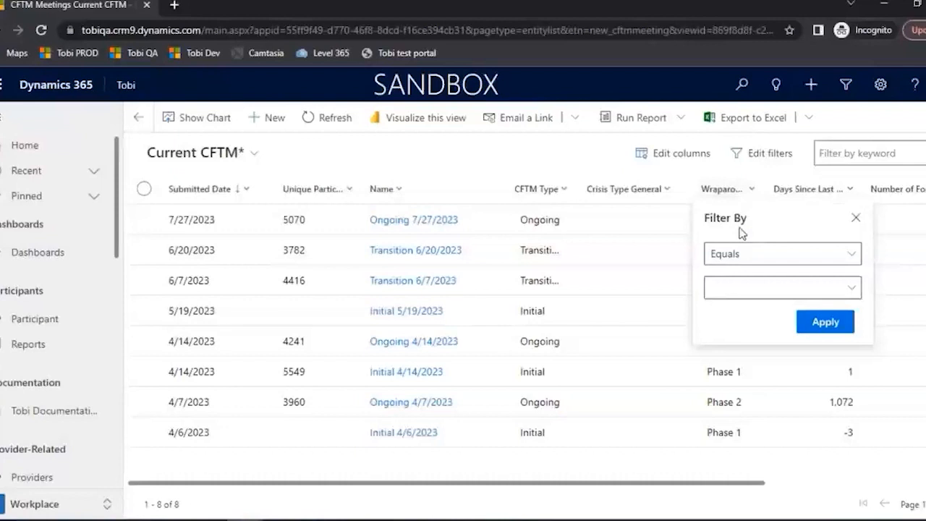
click(852, 288)
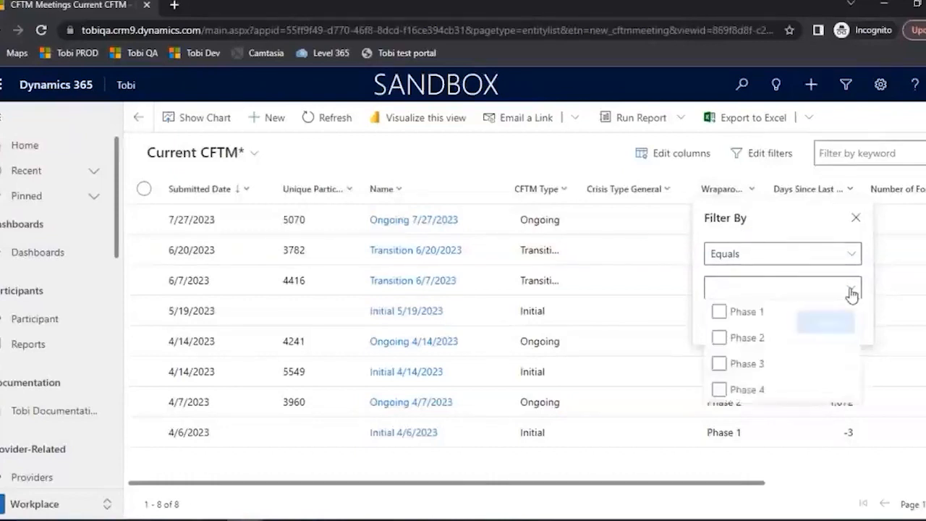
click(720, 364)
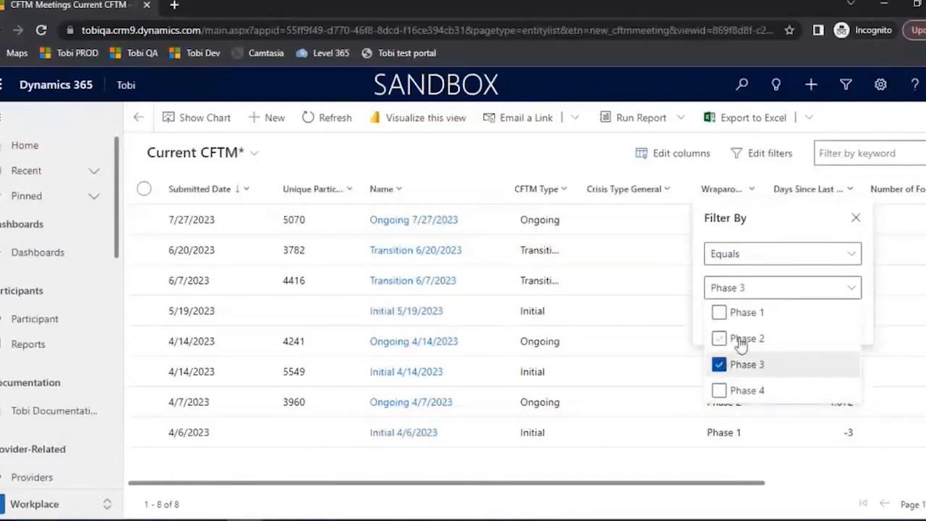
click(795, 235)
click(805, 321)
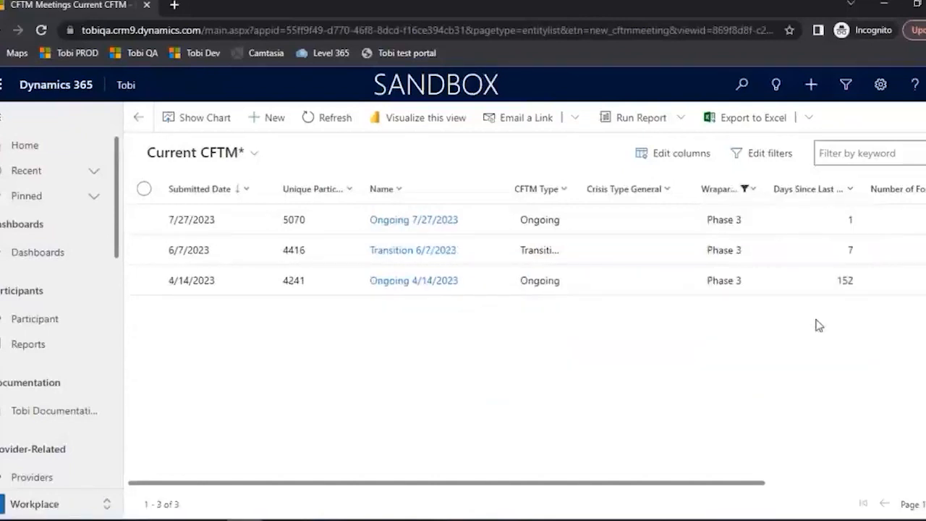
click(756, 190)
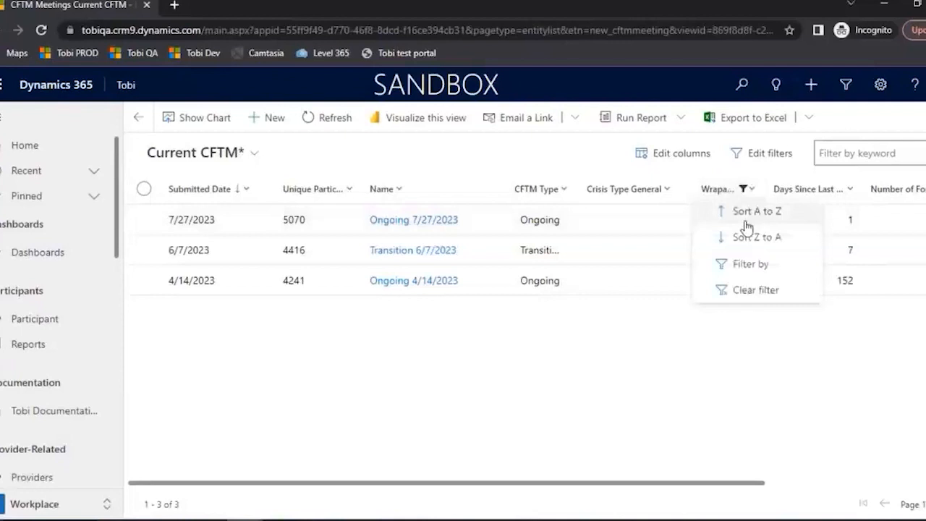
click(723, 289)
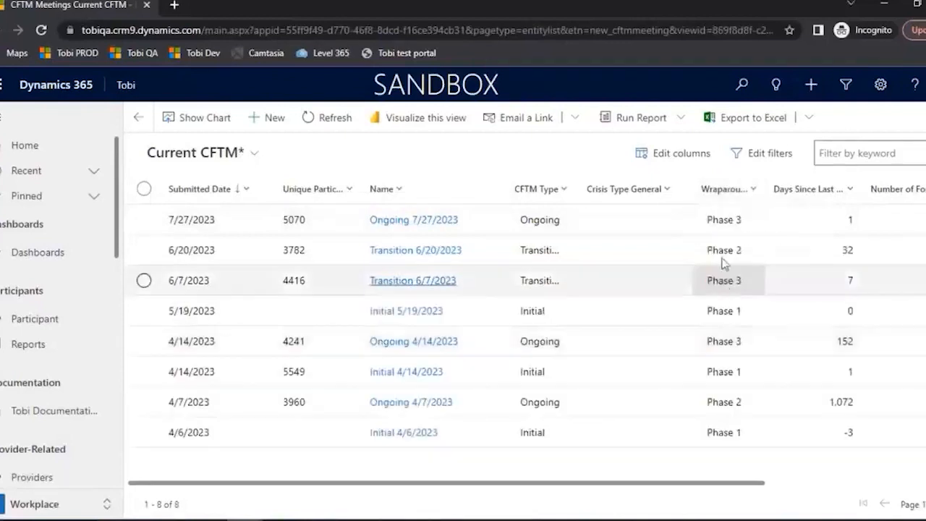
- Filter the Current CFTM list to CFTM Type equals Initial, and clear that filter
click(563, 191)
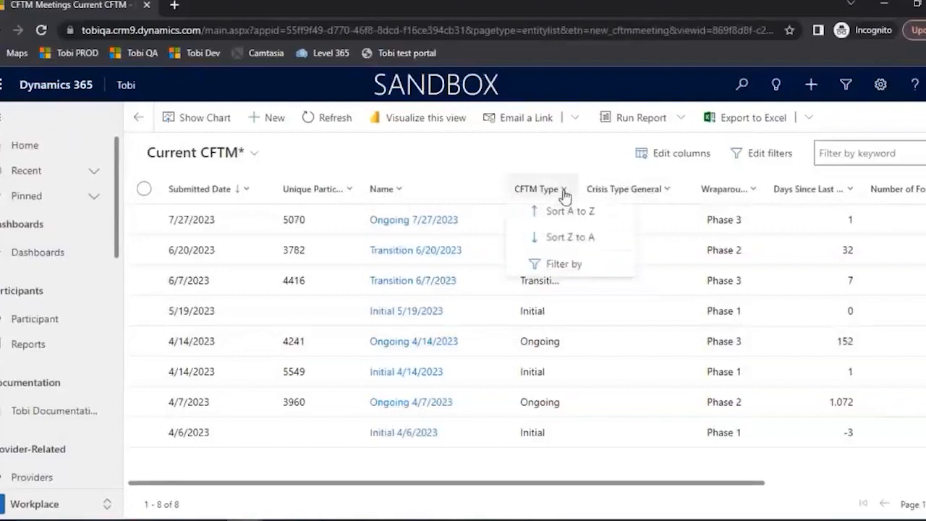
click(567, 265)
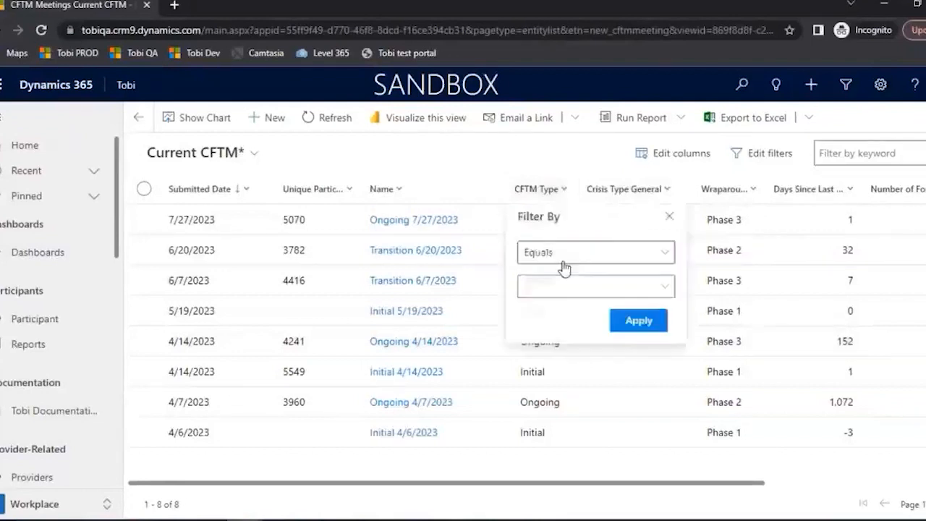
click(653, 292)
click(533, 338)
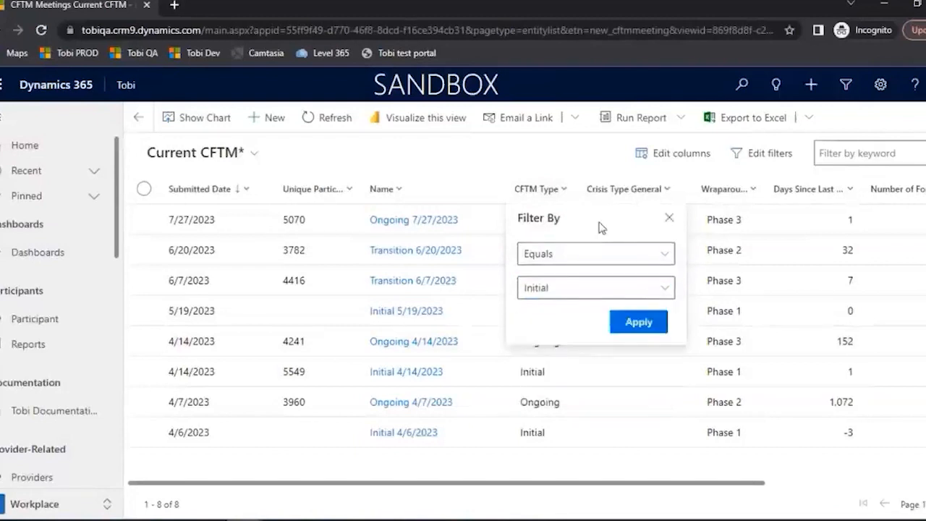
click(632, 323)
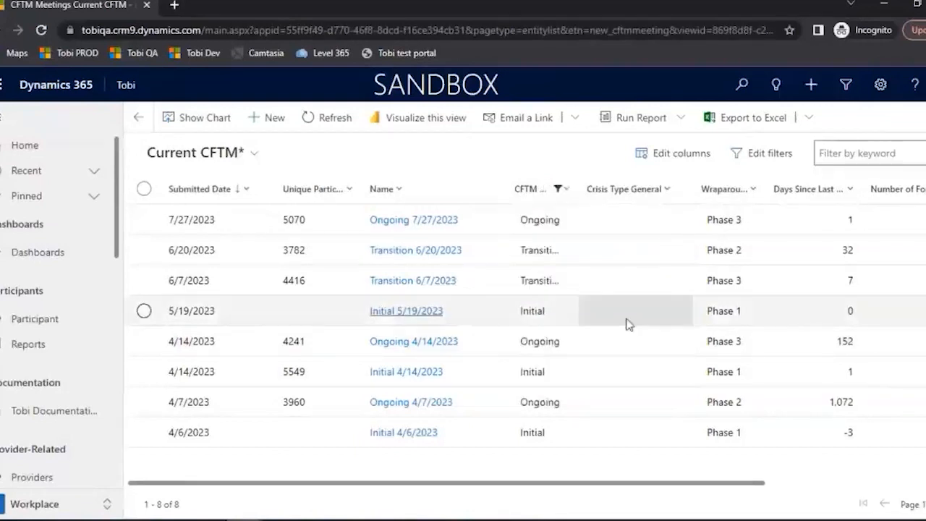
click(565, 191)
click(560, 293)
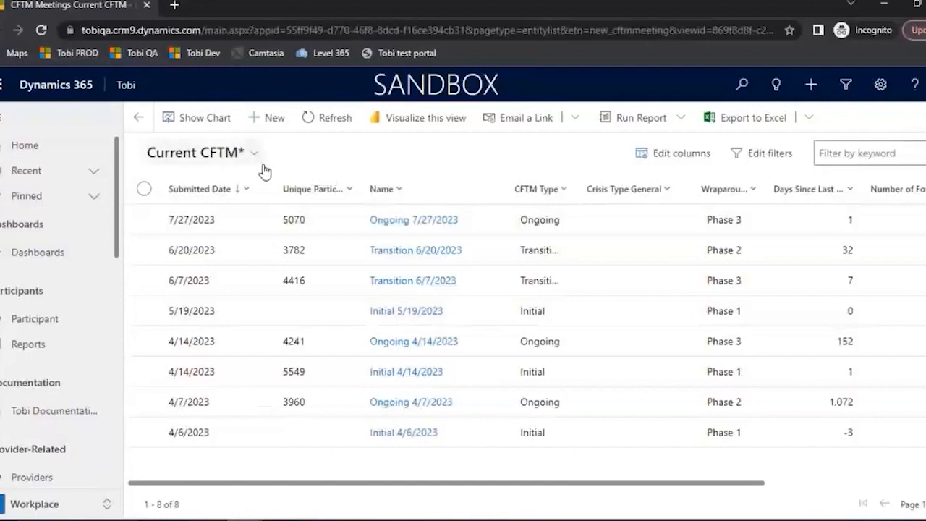
- Return to the CFTM Dashboard and open the full list of records from its All CFTM section
click(139, 119)
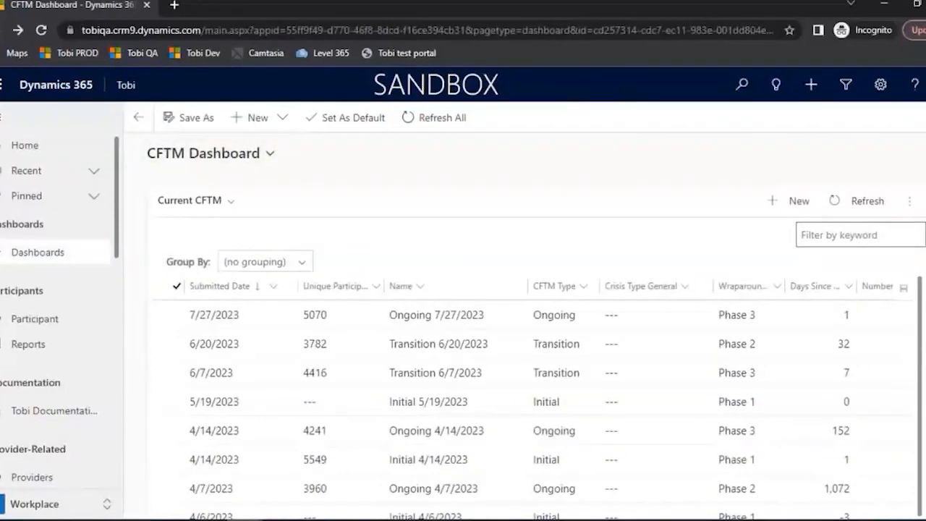
scroll(536, 348, down, 5)
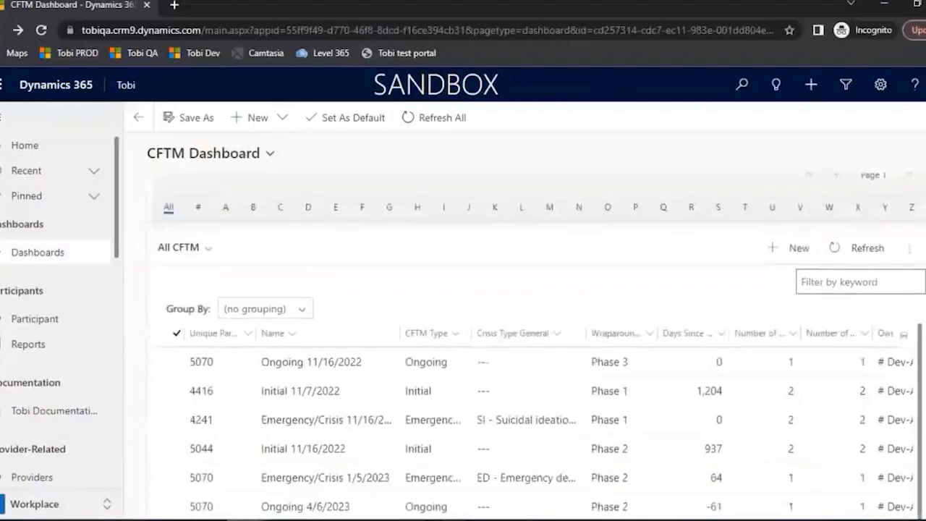
scroll(535, 348, down, 1)
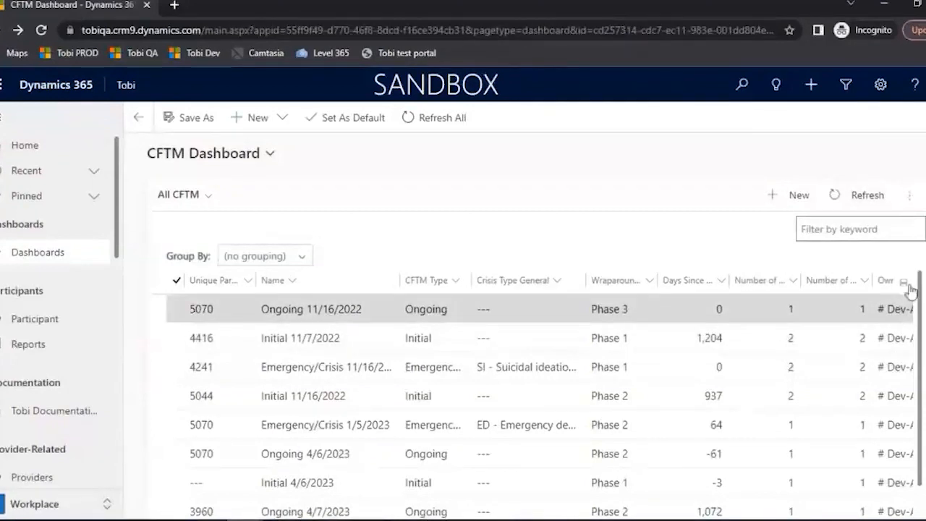
click(909, 202)
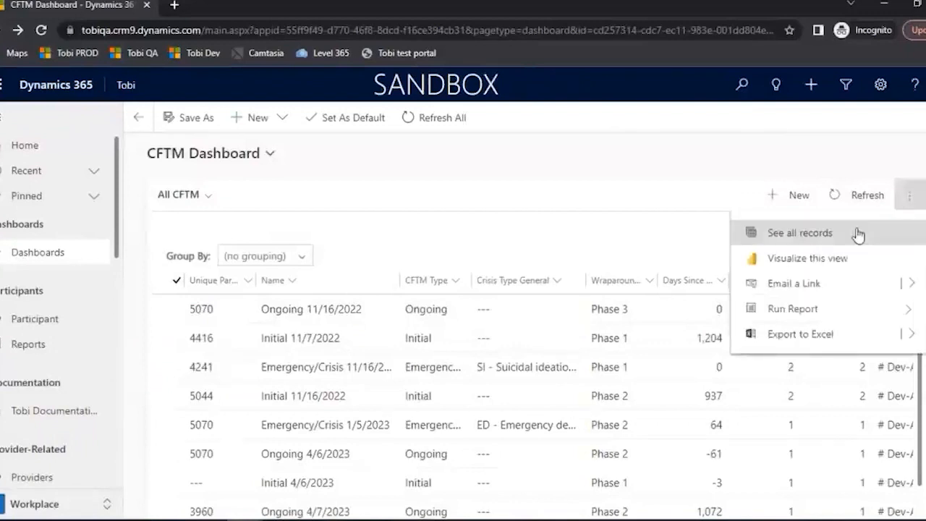
click(800, 233)
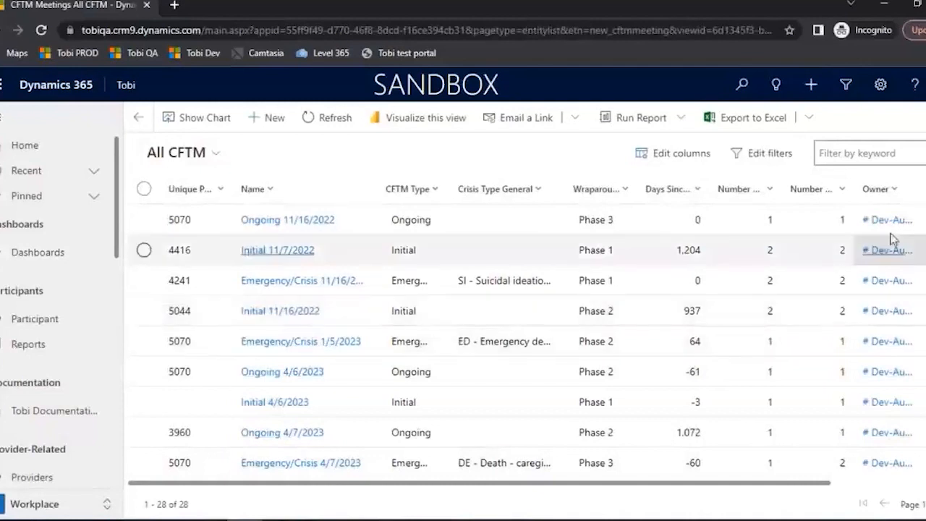
- Check the Owner filter choices for the All CFTM list and leave the filter without selecting an owner
click(894, 192)
click(897, 264)
click(904, 253)
click(909, 290)
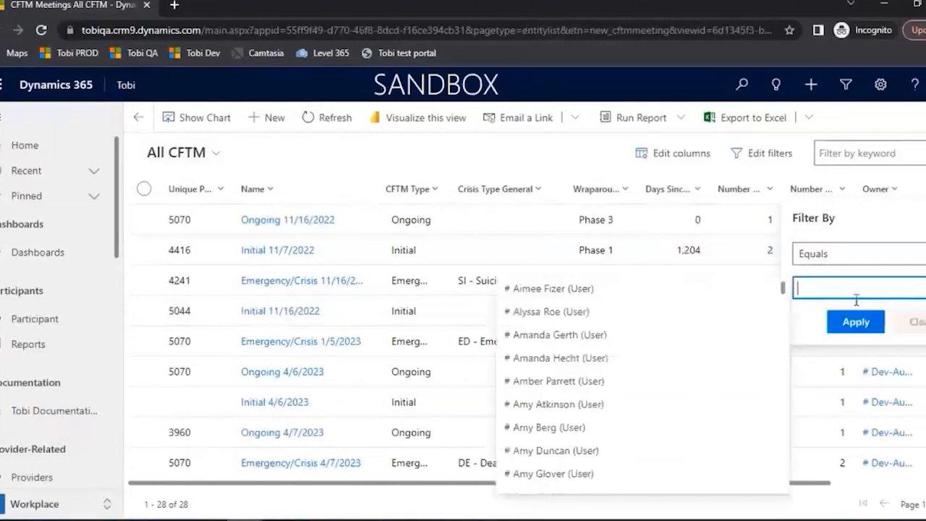
click(917, 322)
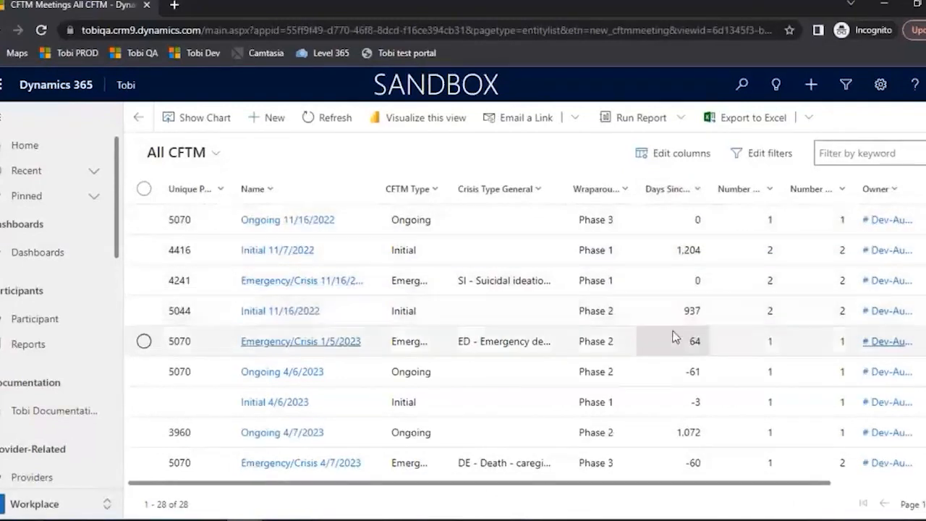
scroll(680, 341, down, 3)
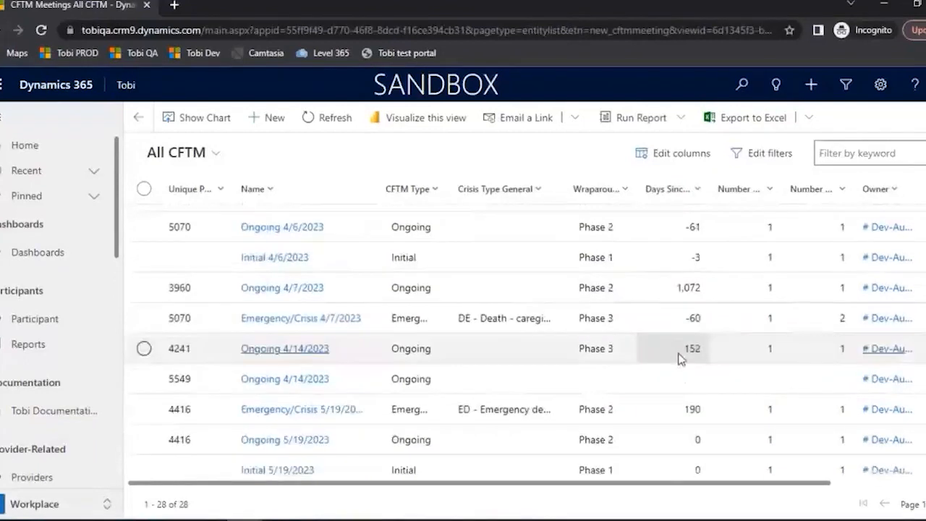
scroll(680, 352, up, 3)
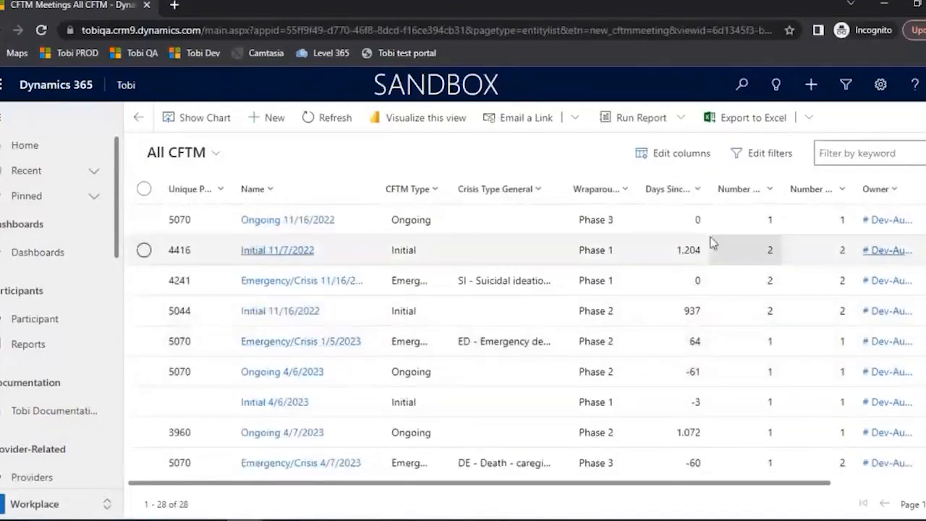
click(537, 193)
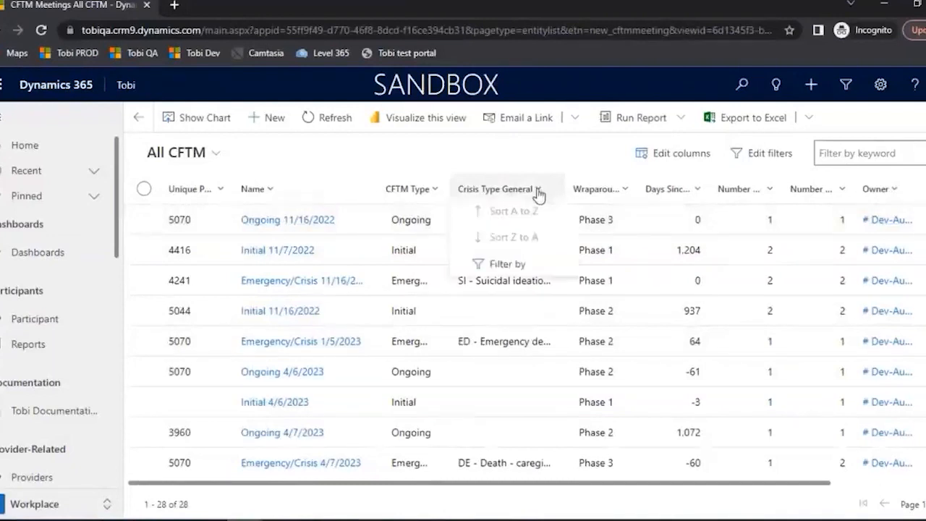
click(507, 264)
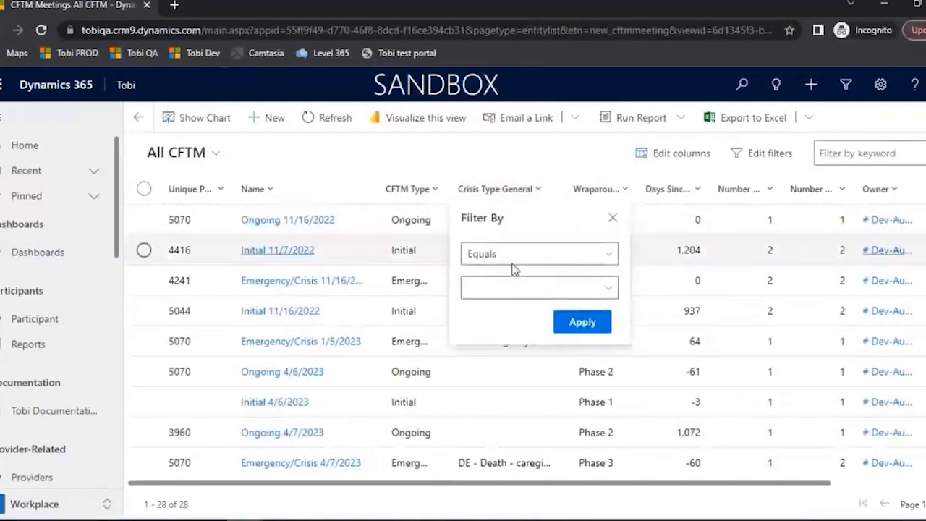
click(539, 192)
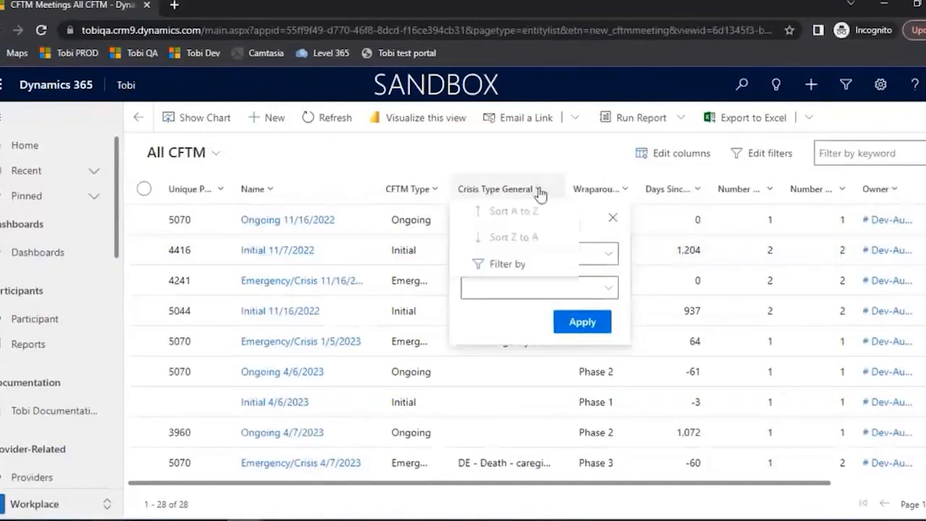
click(611, 218)
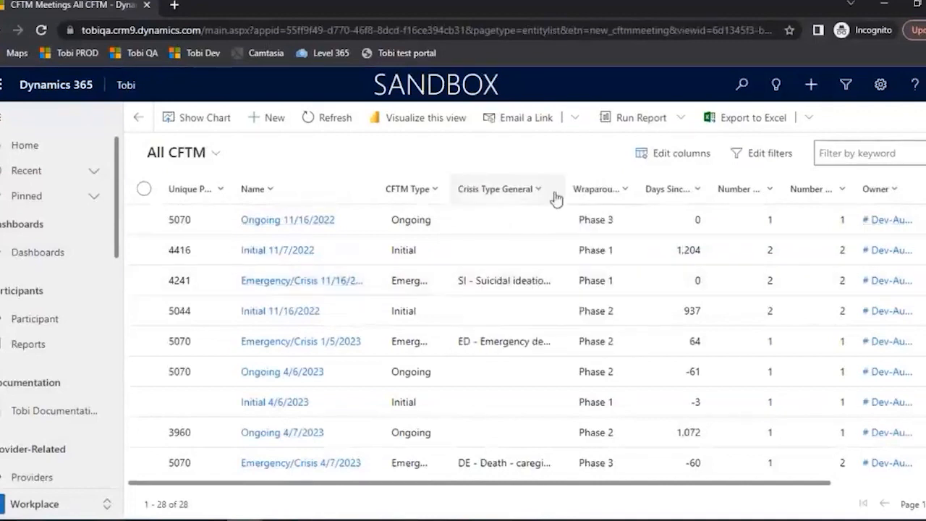
- Filter the All CFTM list by Crisis Type General with the Contains values condition set to SH - Self-harm
click(538, 193)
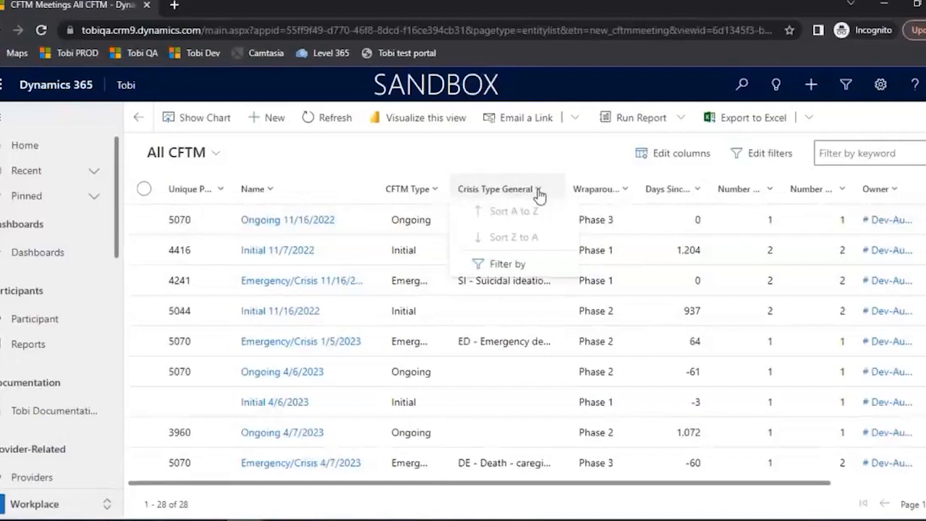
click(507, 263)
click(604, 253)
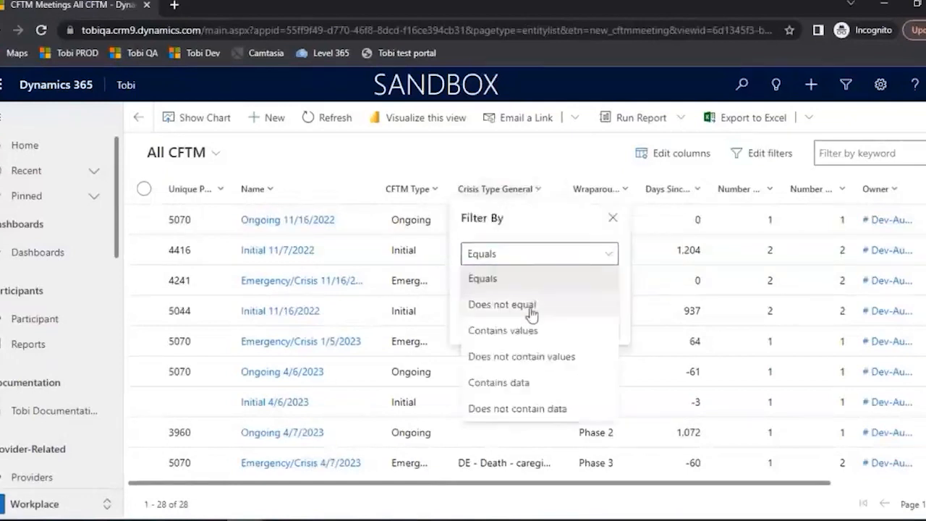
click(510, 331)
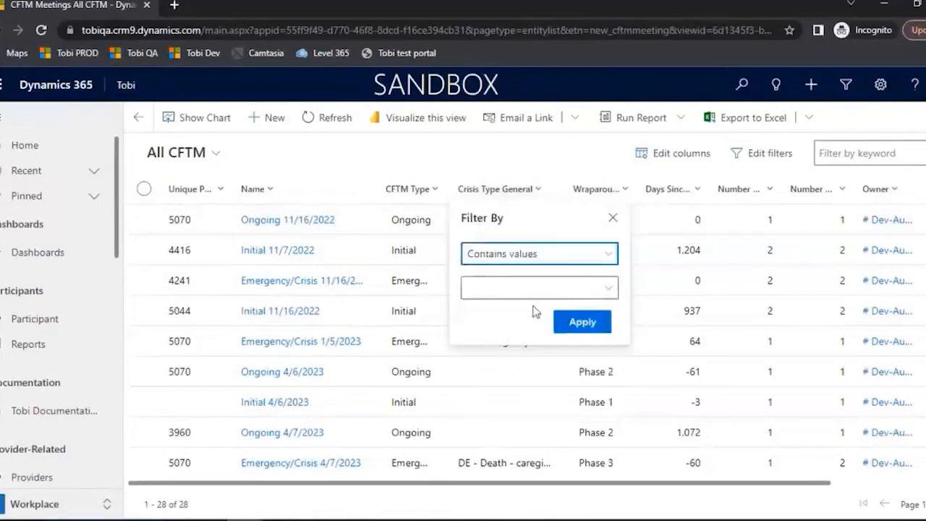
click(600, 292)
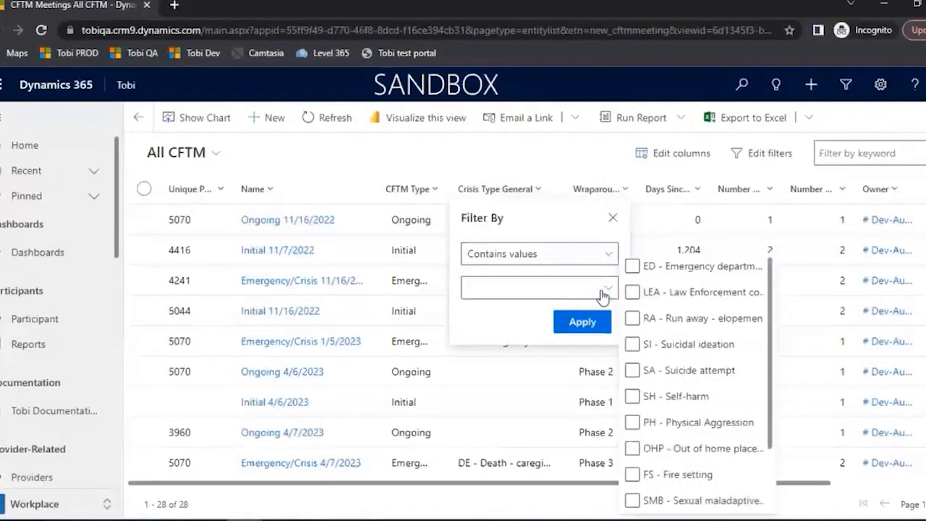
click(633, 400)
click(634, 395)
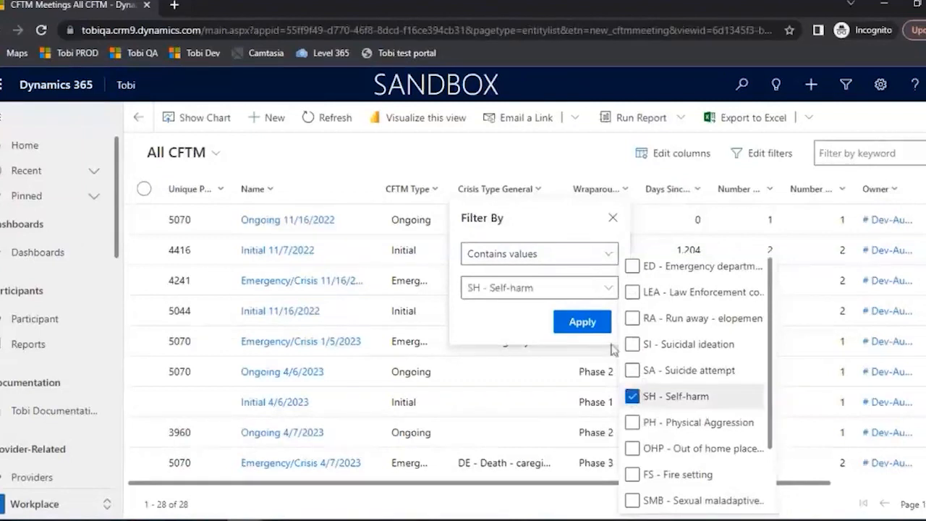
click(583, 321)
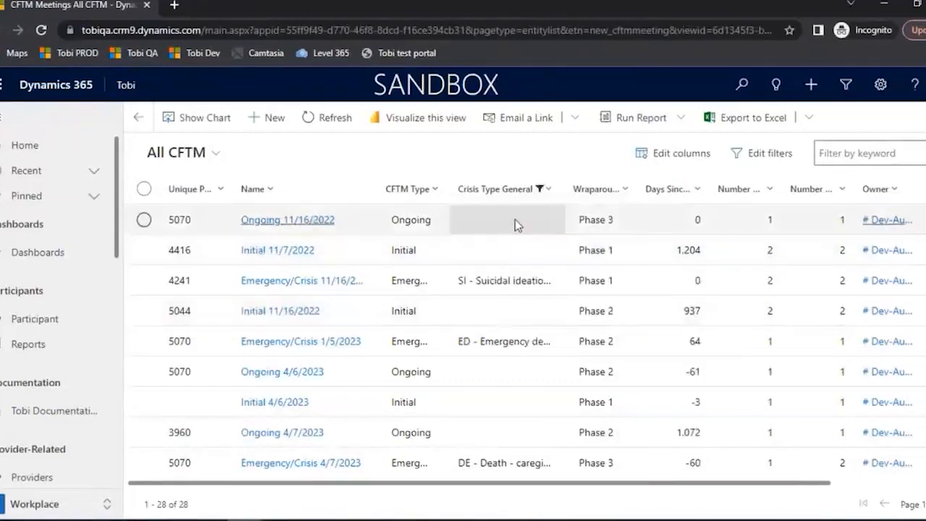
- Change the Crisis Type General filter value to SI - Suicidal ideation only, and widen that column to read the full crisis types
click(542, 189)
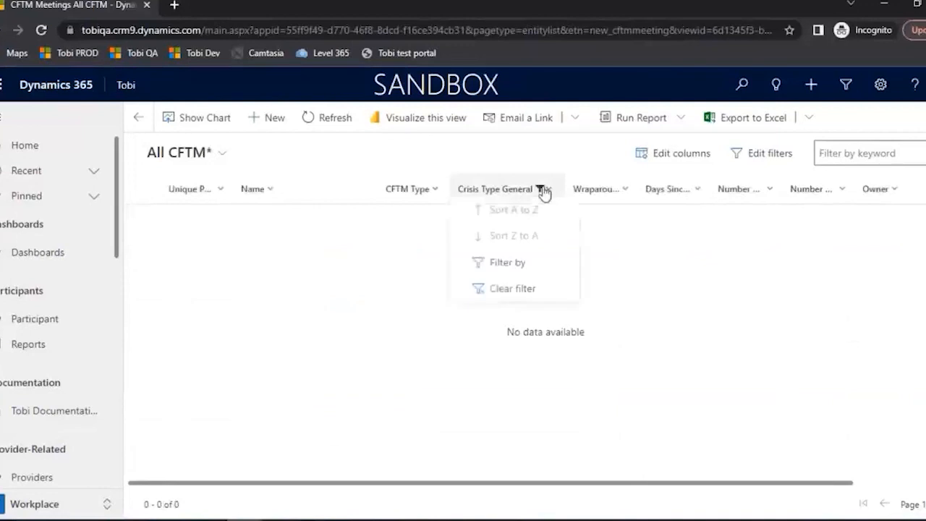
click(491, 266)
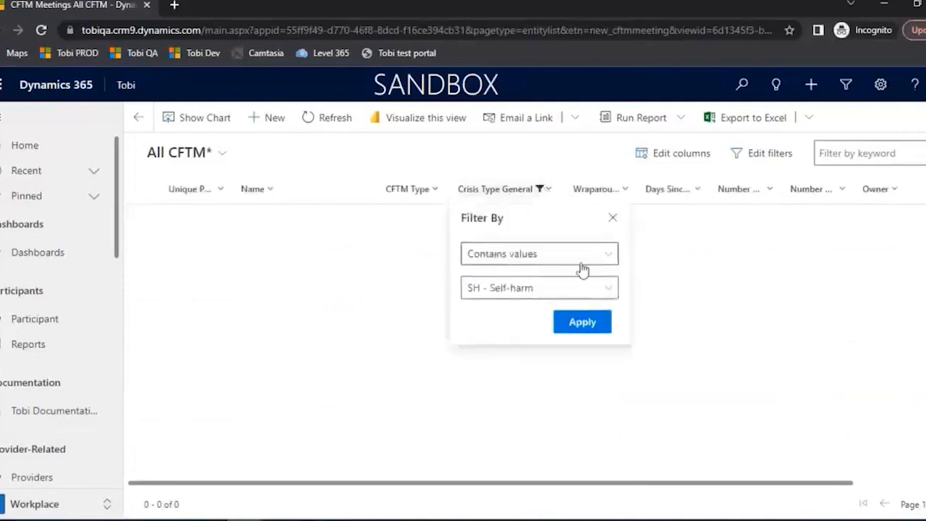
click(610, 288)
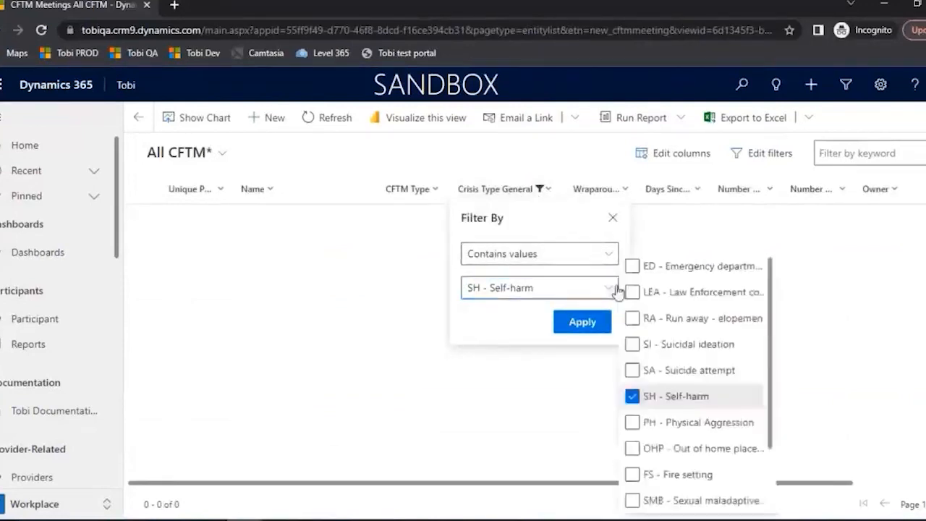
click(632, 345)
click(633, 398)
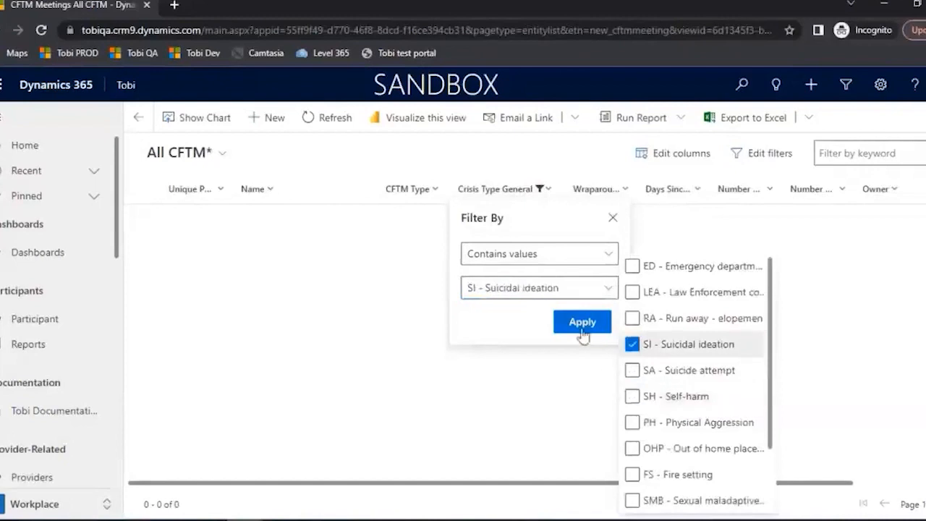
click(582, 323)
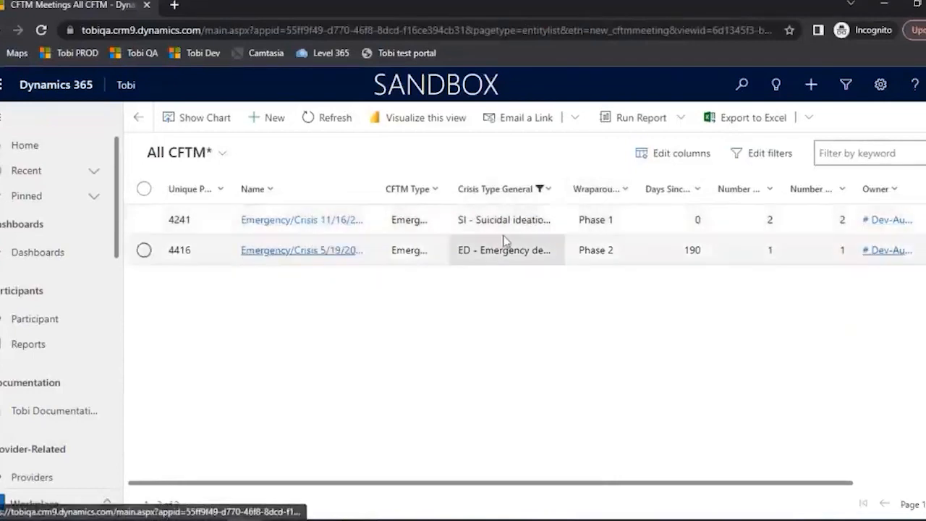
drag(571, 189, 921, 159)
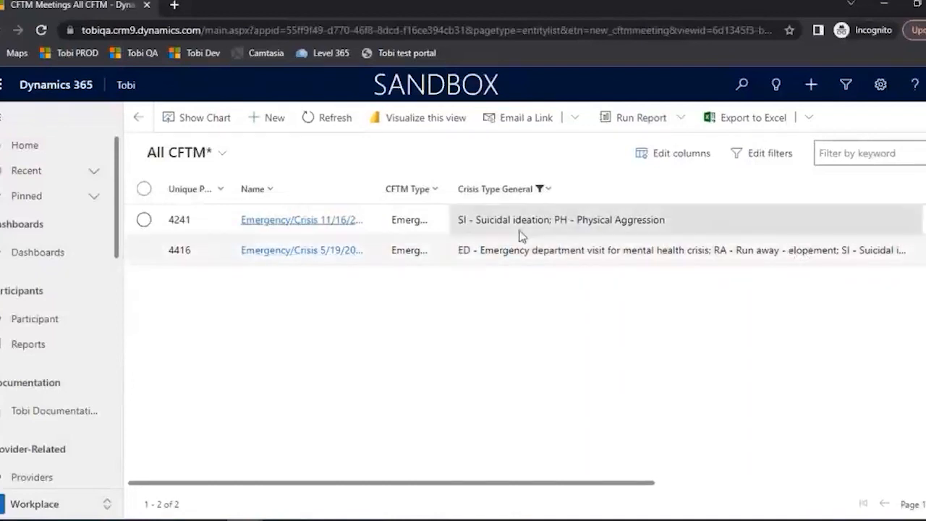
- Clear the Crisis Type General filter and narrow that column back so the Wraparound through Owner columns fit beside it
click(548, 192)
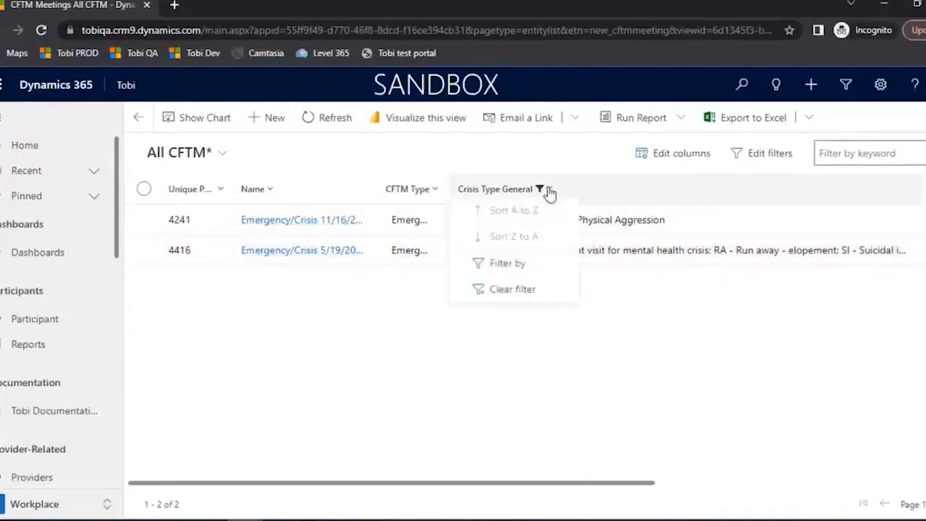
click(481, 293)
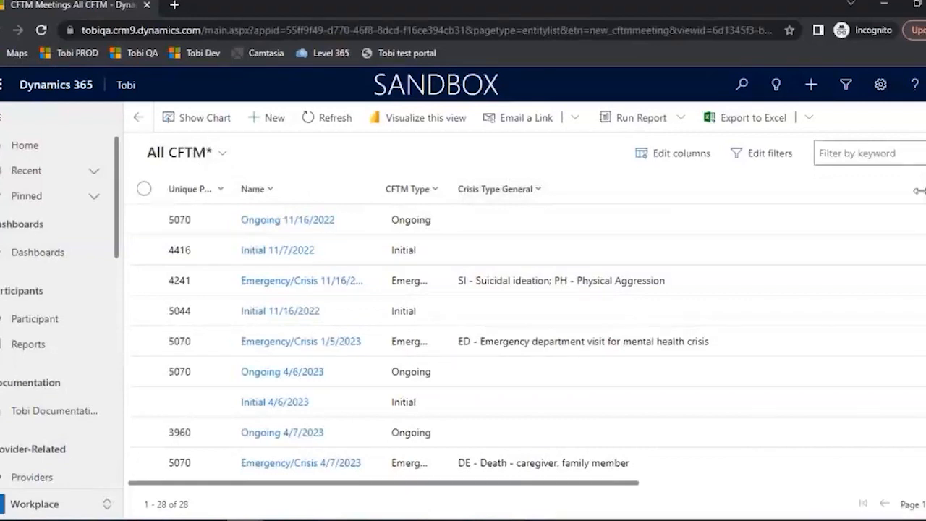
drag(920, 192, 563, 200)
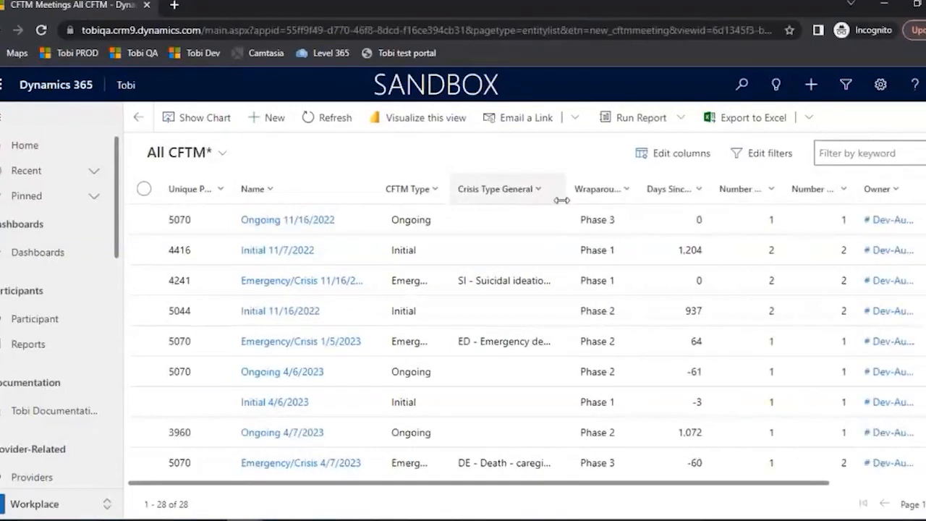